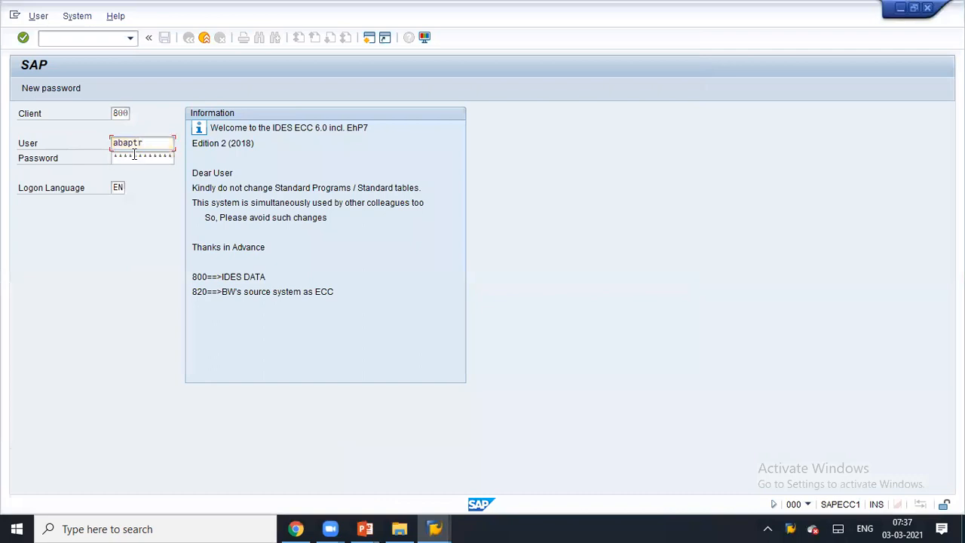
- Log on and open form ZTRMB_SM_FORM_TABLE for editing in SMARTFORMS
key(Return)
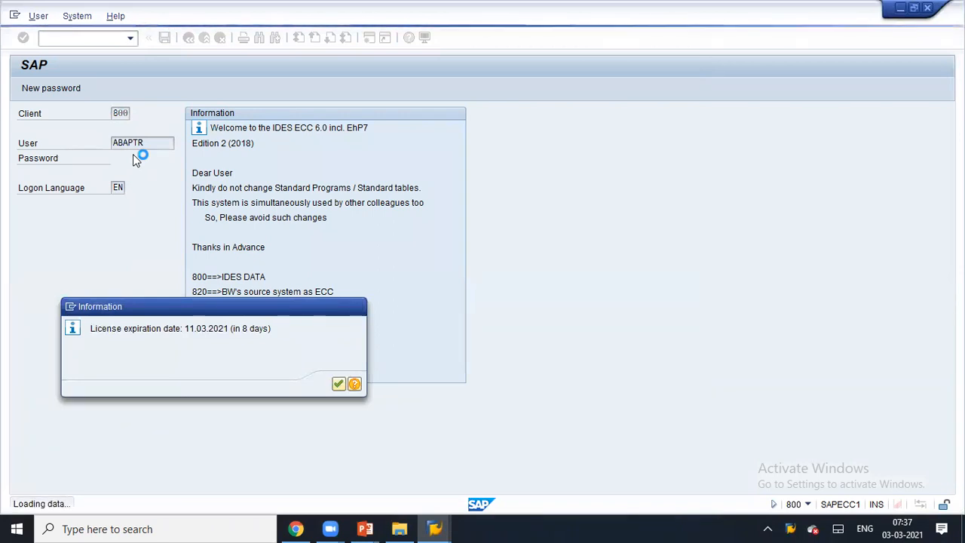
key(Return)
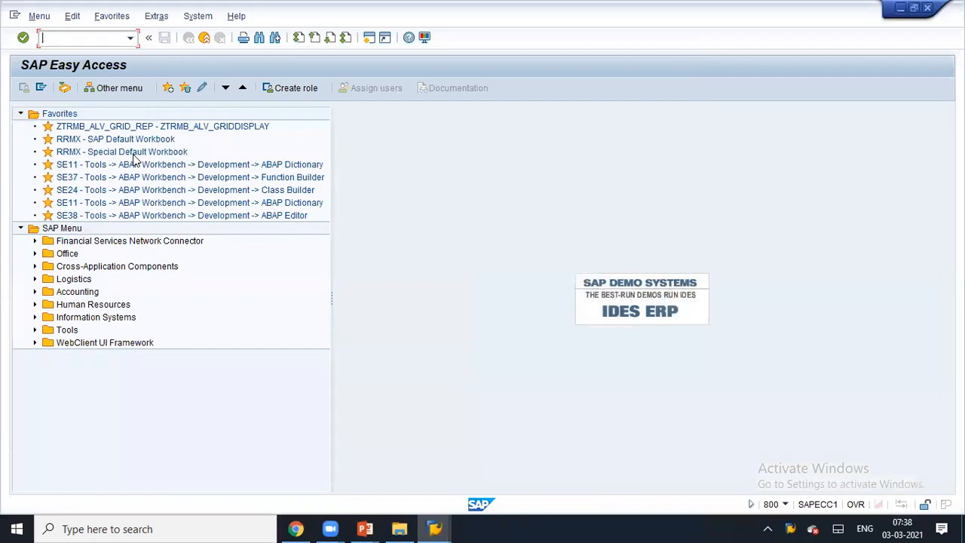
click(129, 38)
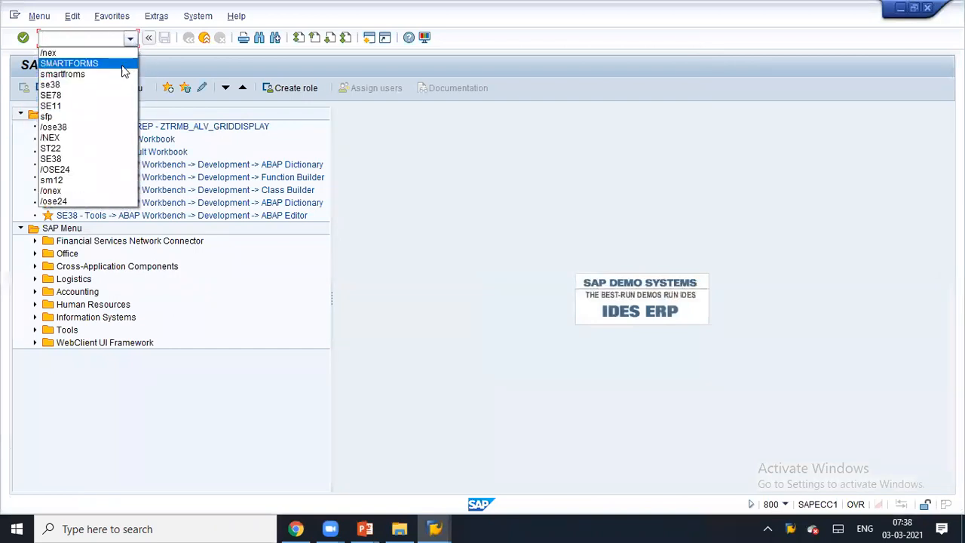
click(123, 68)
key(Return)
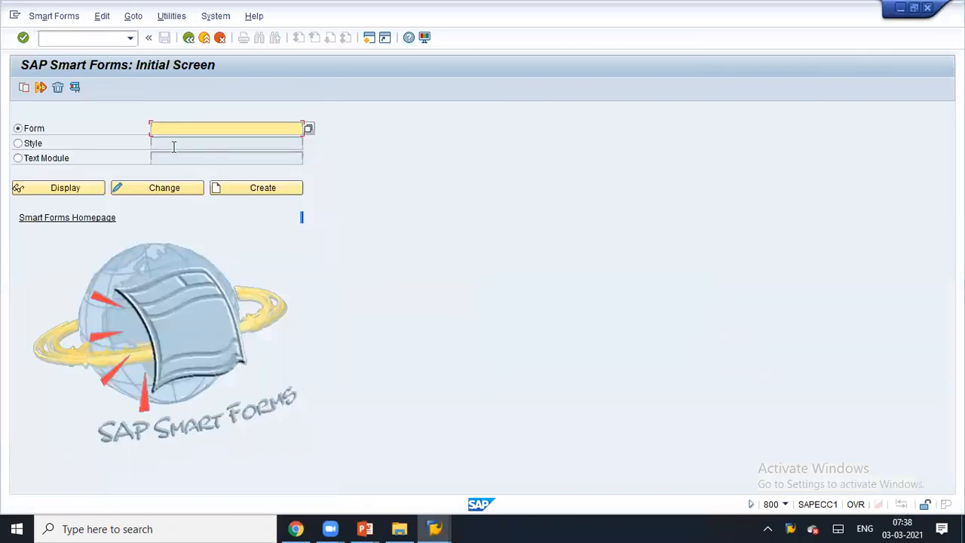
click(182, 129)
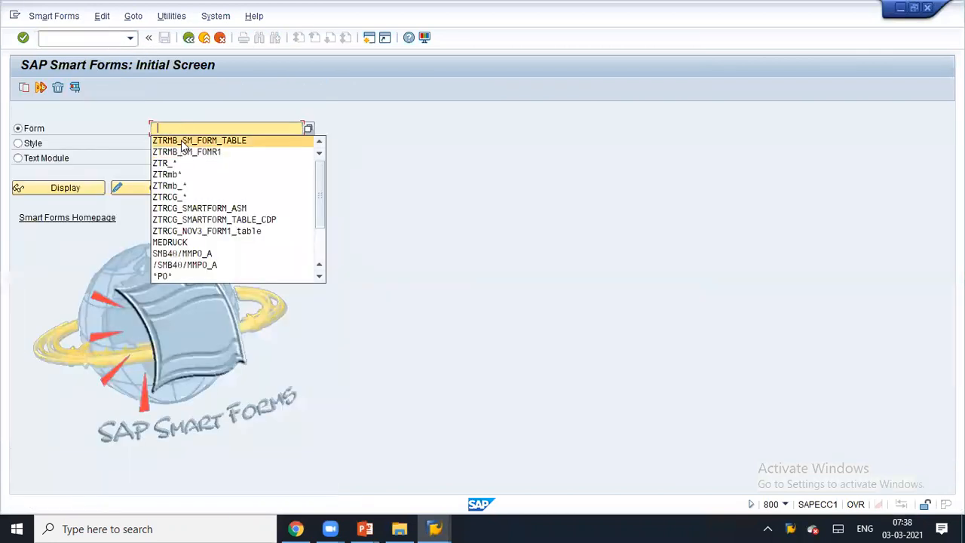
click(185, 140)
click(169, 192)
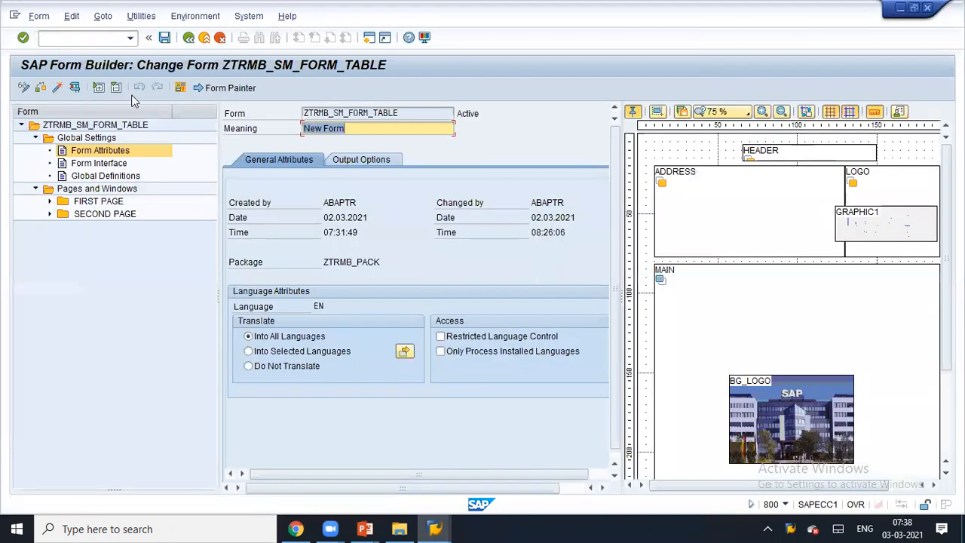
- Test the form's generated function module with I_MATNR2 set to 1100
click(75, 88)
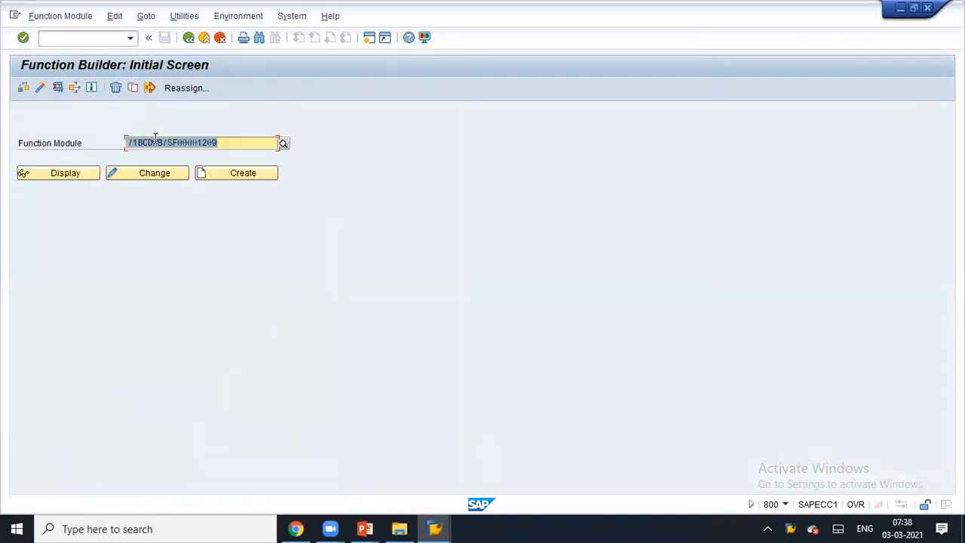
click(58, 89)
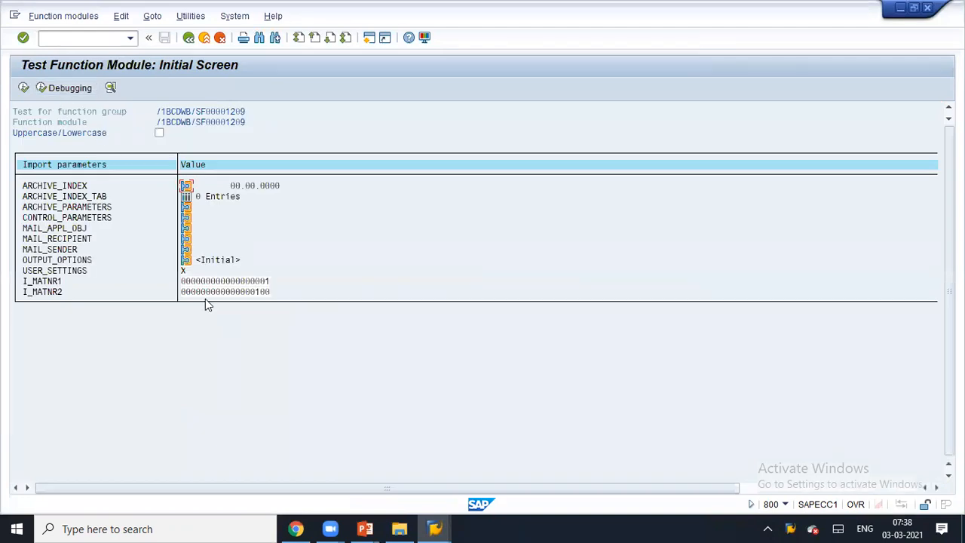
click(262, 292)
click(25, 87)
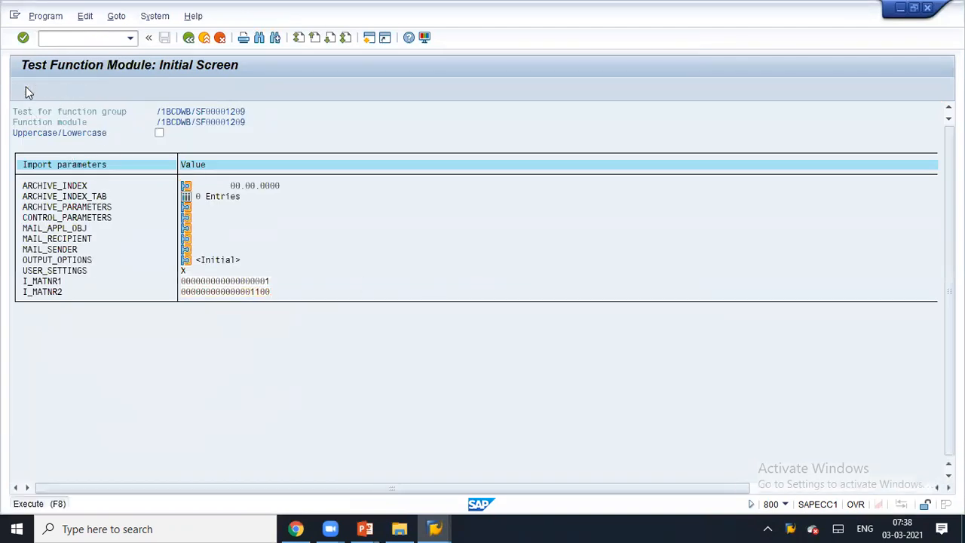
- Show the print preview and scroll through page 1 of the material table
click(339, 399)
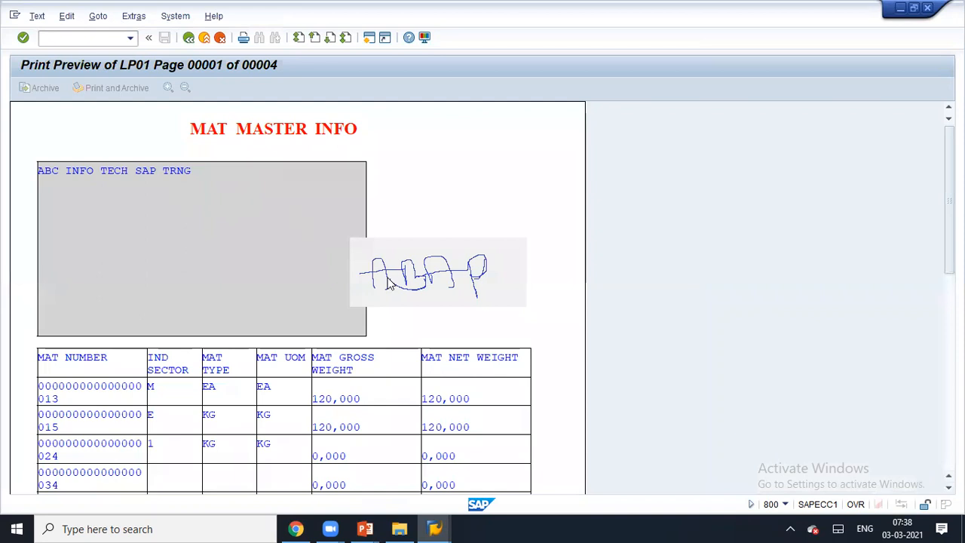
scroll(275, 283, down, 4)
scroll(275, 283, down, 7)
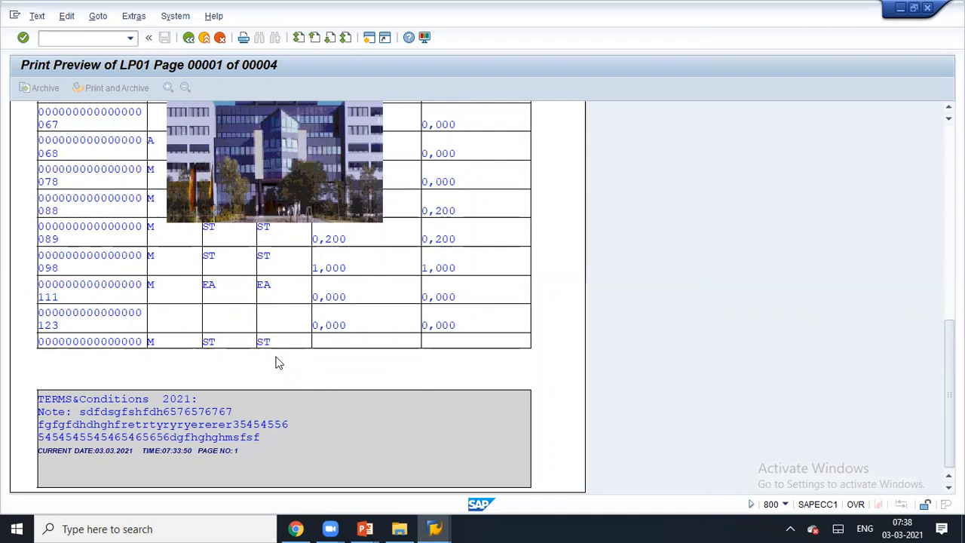
scroll(531, 128, up, 3)
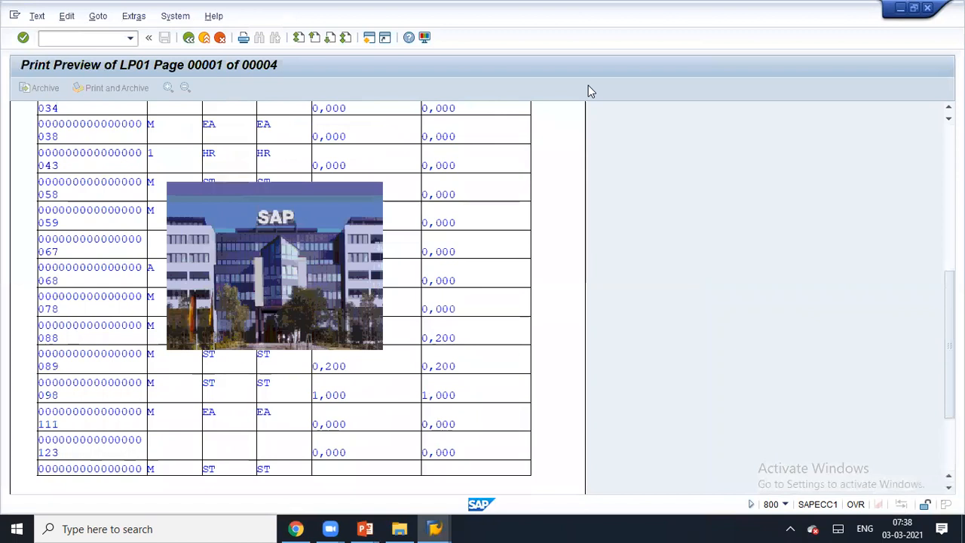
click(855, 251)
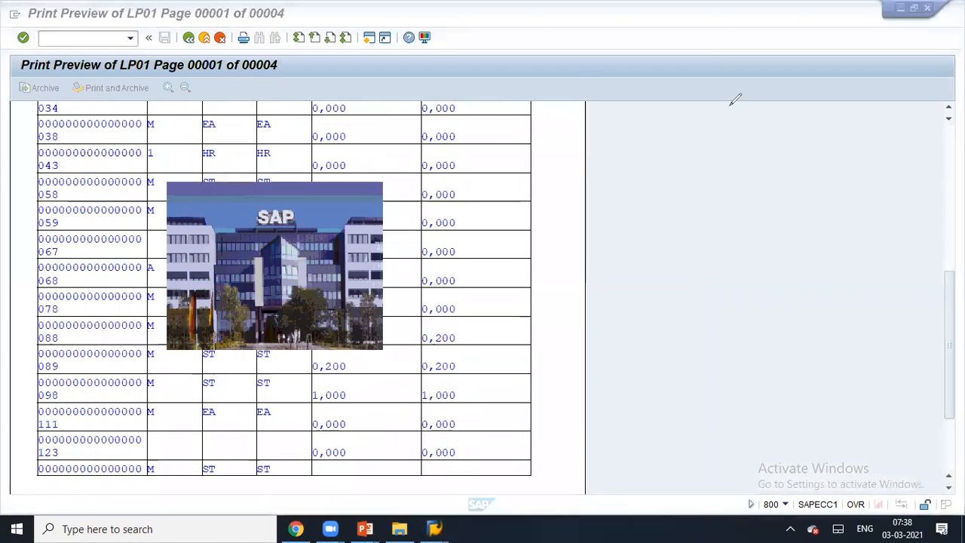
click(749, 308)
scroll(749, 308, down, 3)
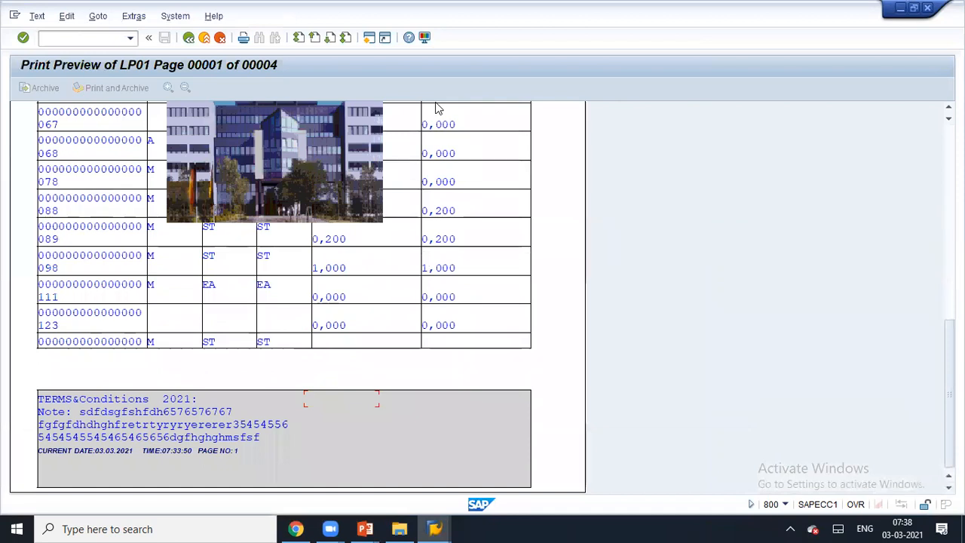
- Inspect the previewed form output, then close the print preview
mouse_move(37, 351)
mouse_down()
mouse_move(526, 364)
mouse_move(535, 346)
mouse_up()
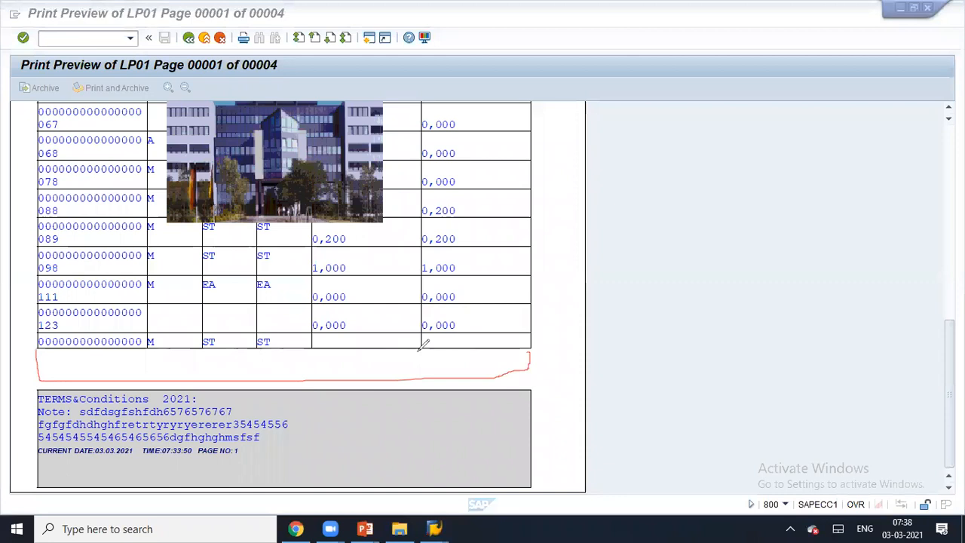
drag(422, 345, 419, 379)
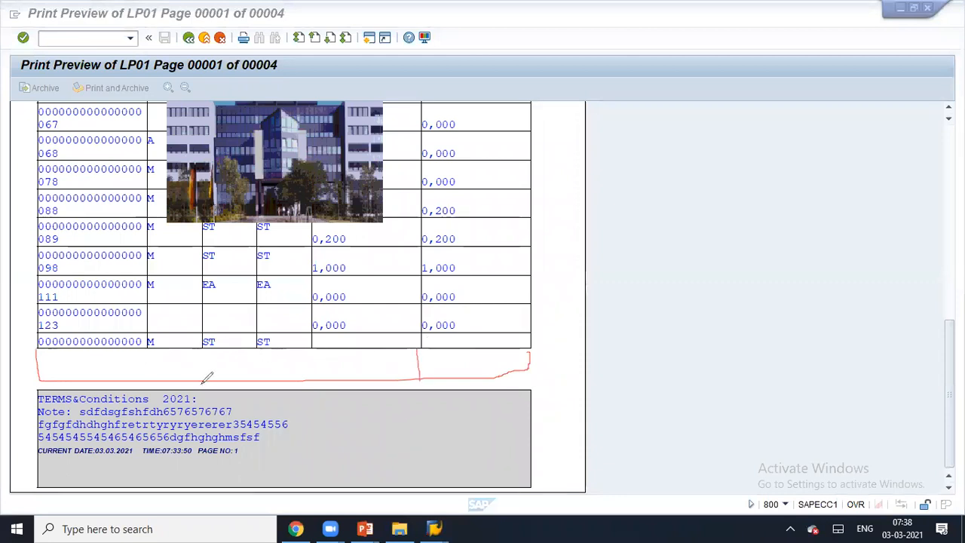
drag(145, 362, 344, 368)
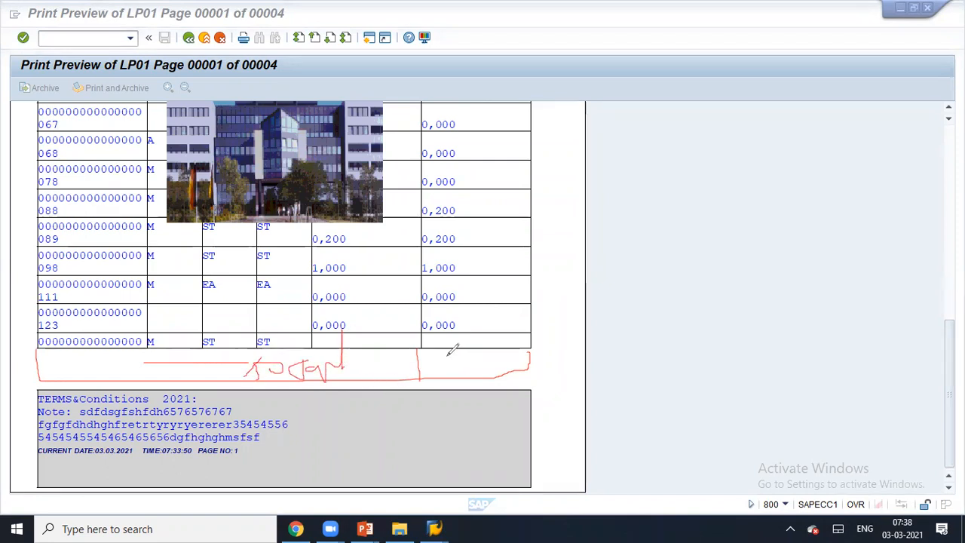
mouse_move(499, 106)
mouse_down()
mouse_move(517, 254)
mouse_move(499, 290)
mouse_up()
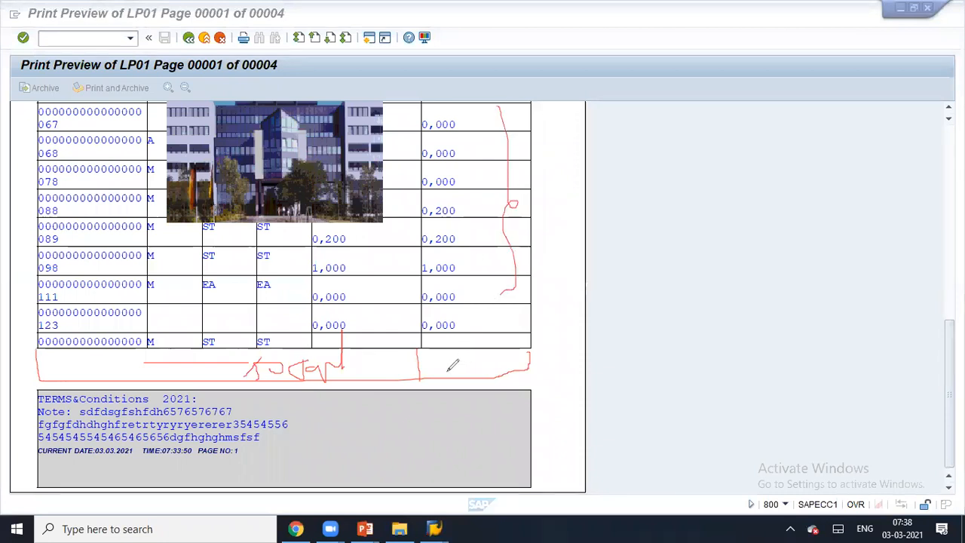
drag(431, 351, 510, 378)
mouse_move(424, 352)
mouse_down()
mouse_move(530, 368)
mouse_move(499, 381)
mouse_up()
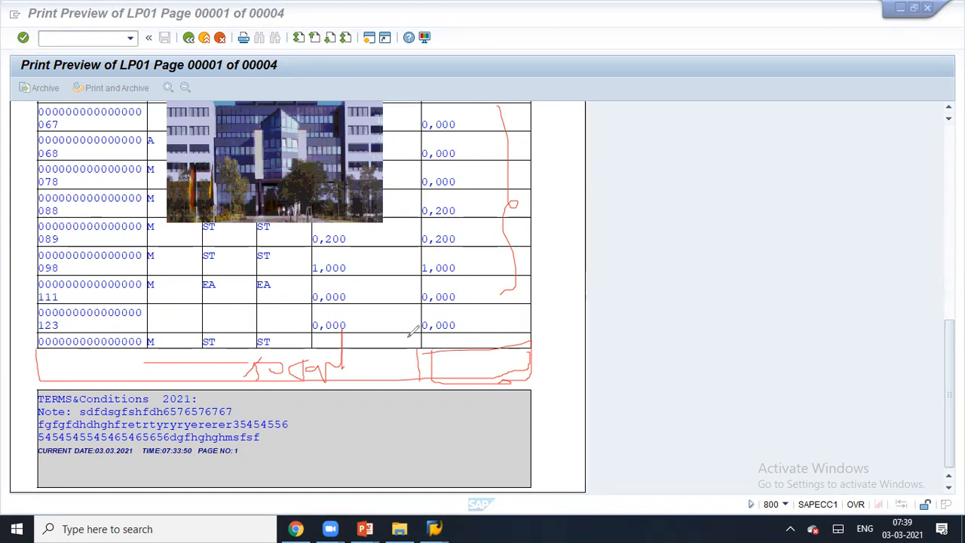
click(678, 110)
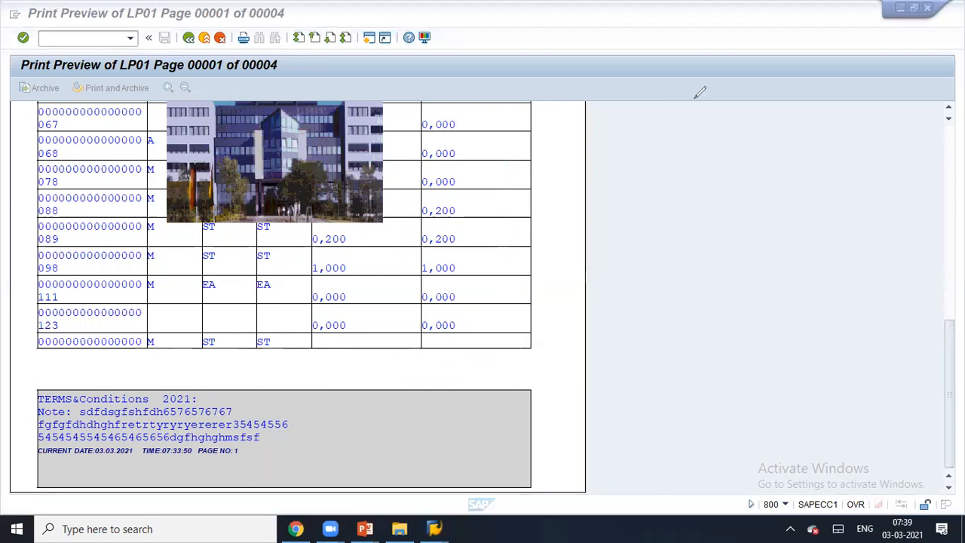
click(200, 41)
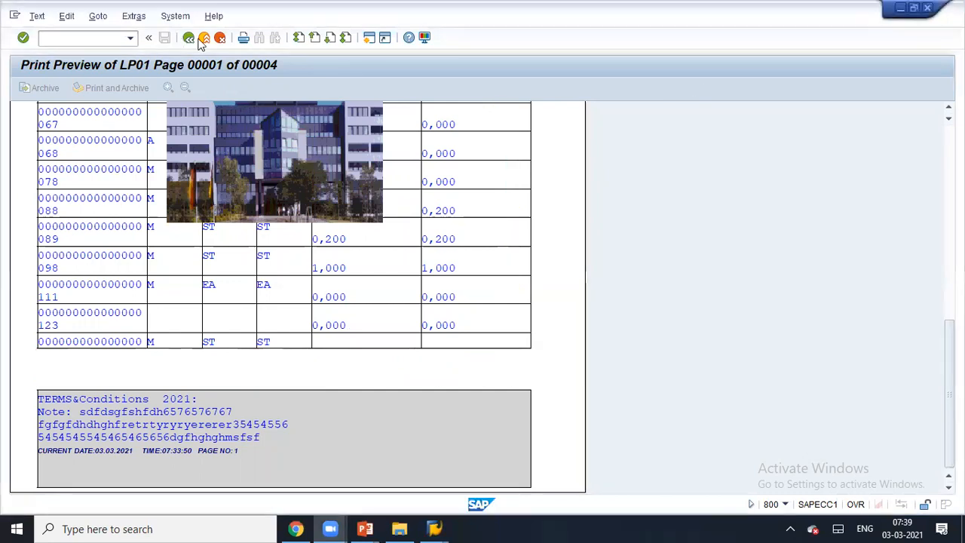
- Return to the Form Builder and expand the MAIN window under FIRST PAGE, hiding the layout painter
click(196, 39)
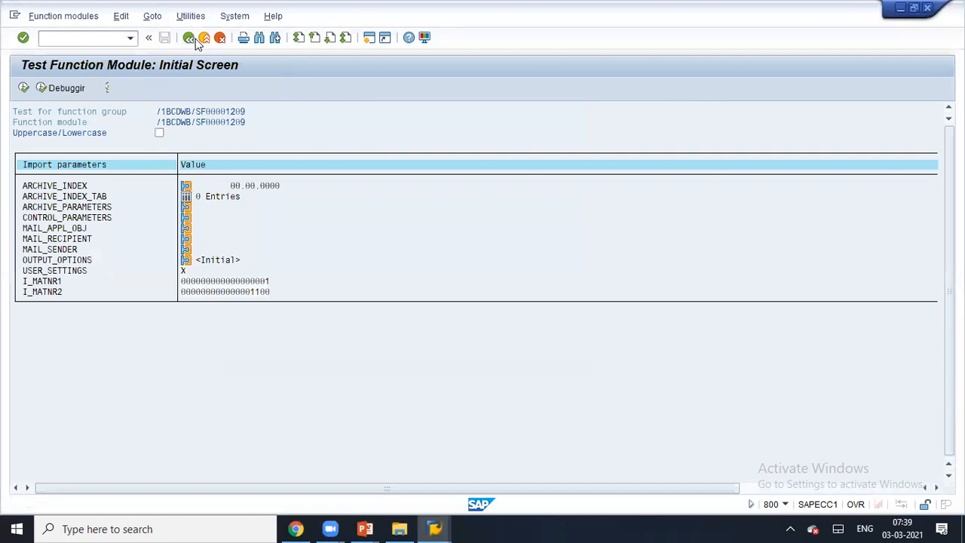
click(195, 39)
click(195, 39)
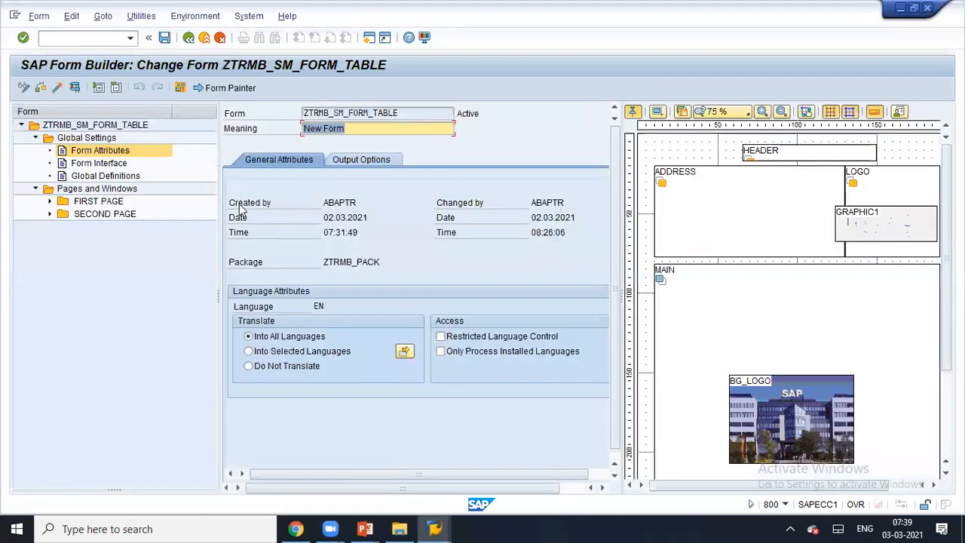
click(50, 202)
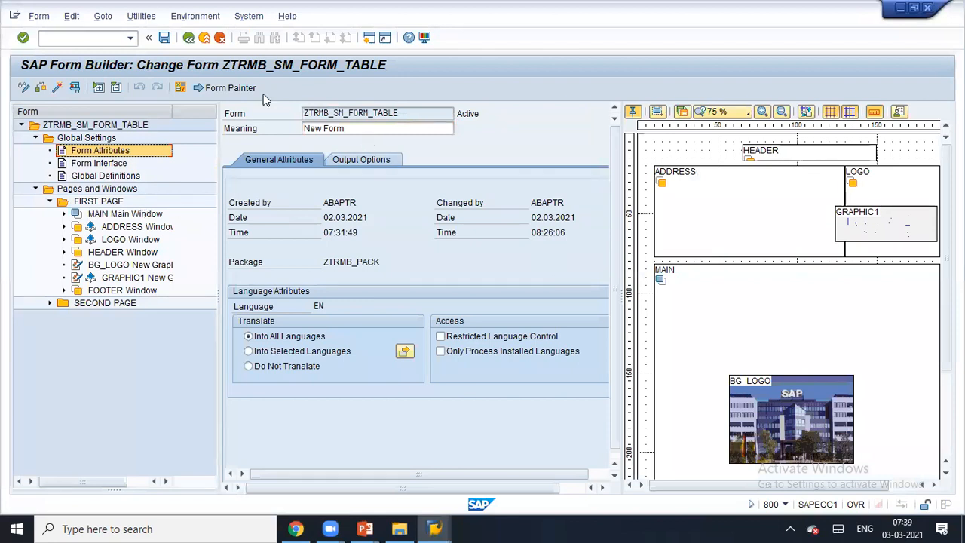
click(230, 88)
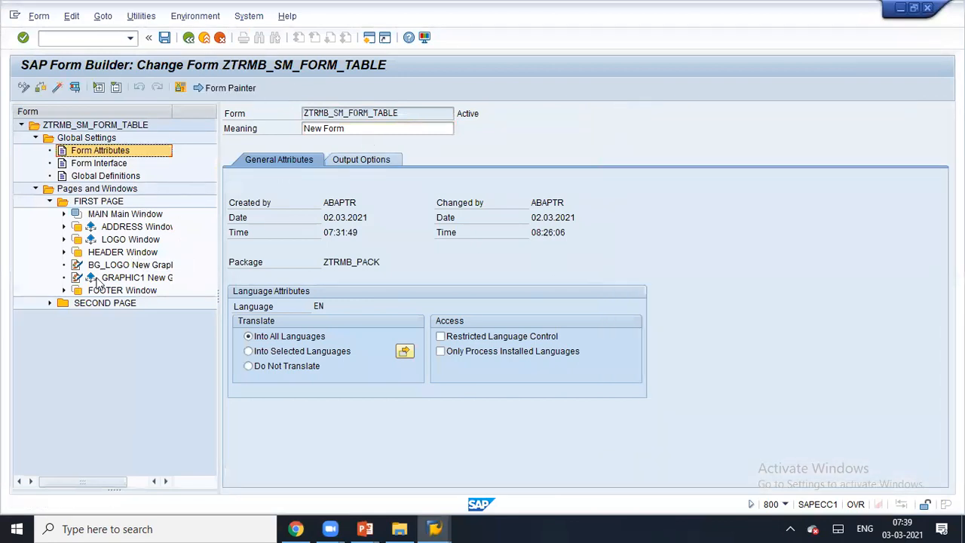
click(98, 216)
click(64, 214)
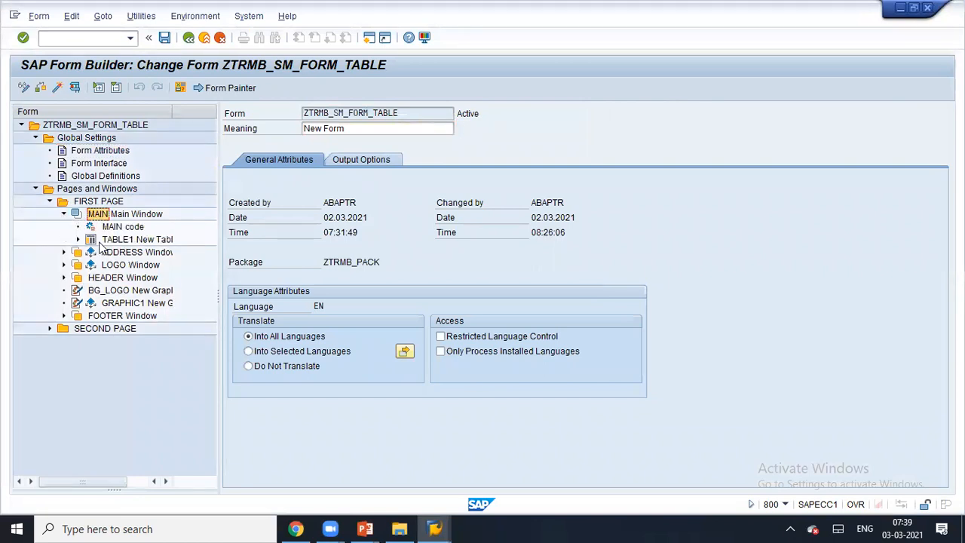
- Expand TABLE1, browse its header and main-area rows, then collapse the Main Area
double_click(91, 242)
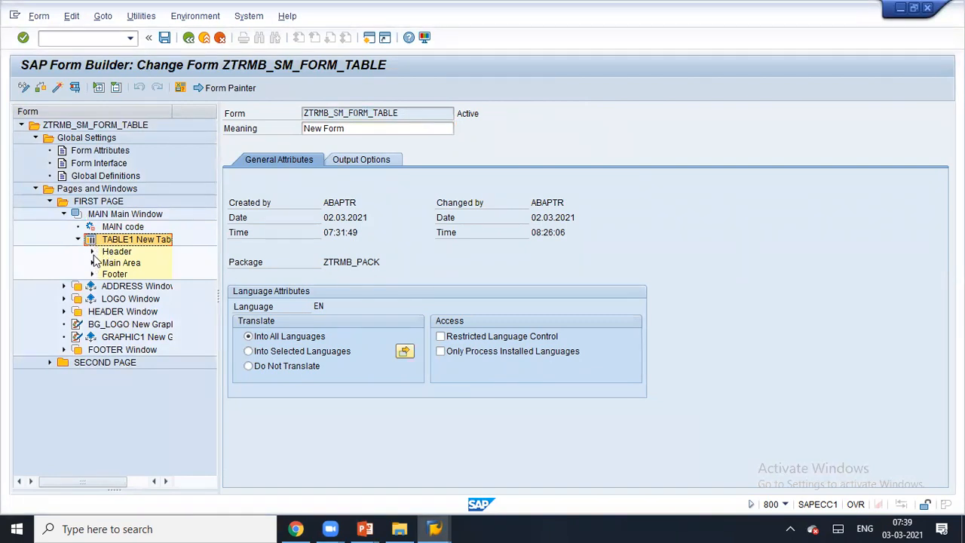
click(92, 251)
click(106, 263)
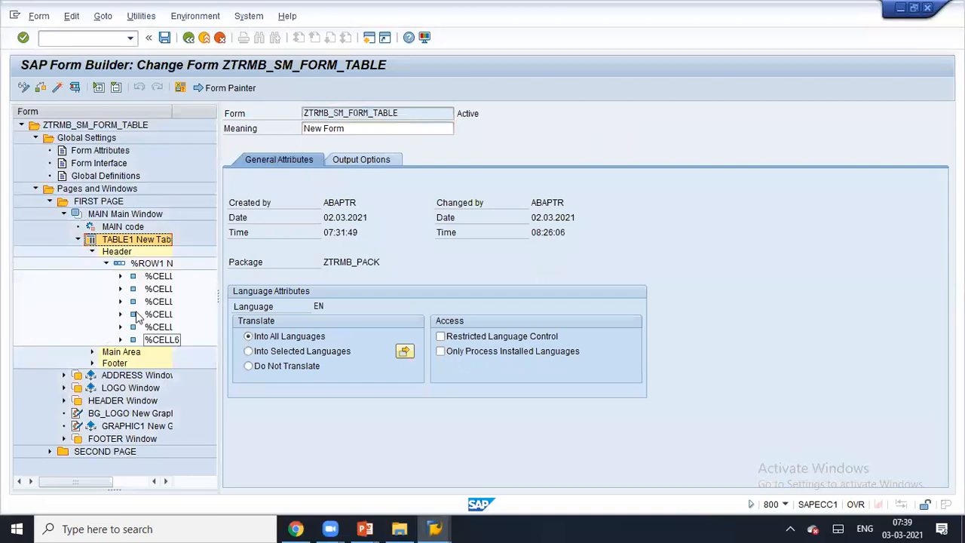
click(106, 263)
click(92, 251)
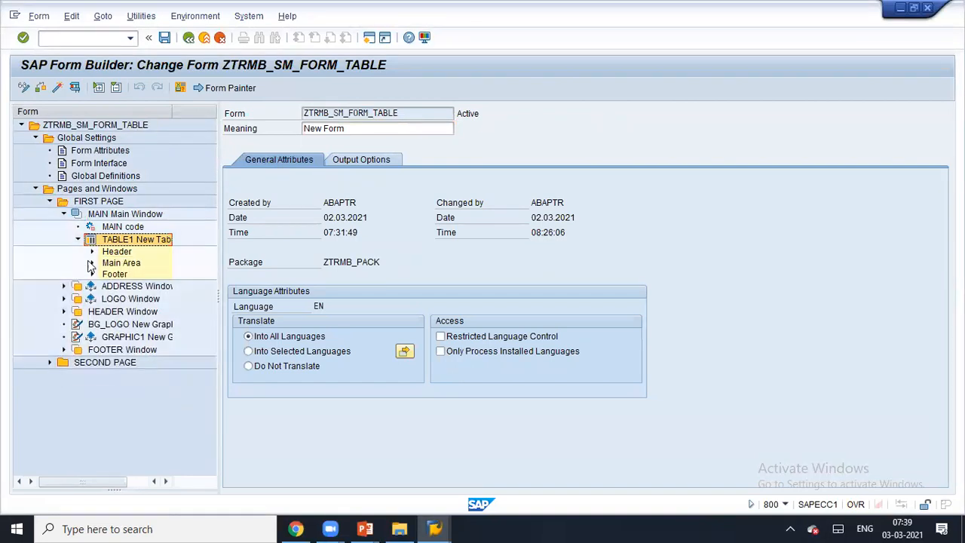
click(92, 263)
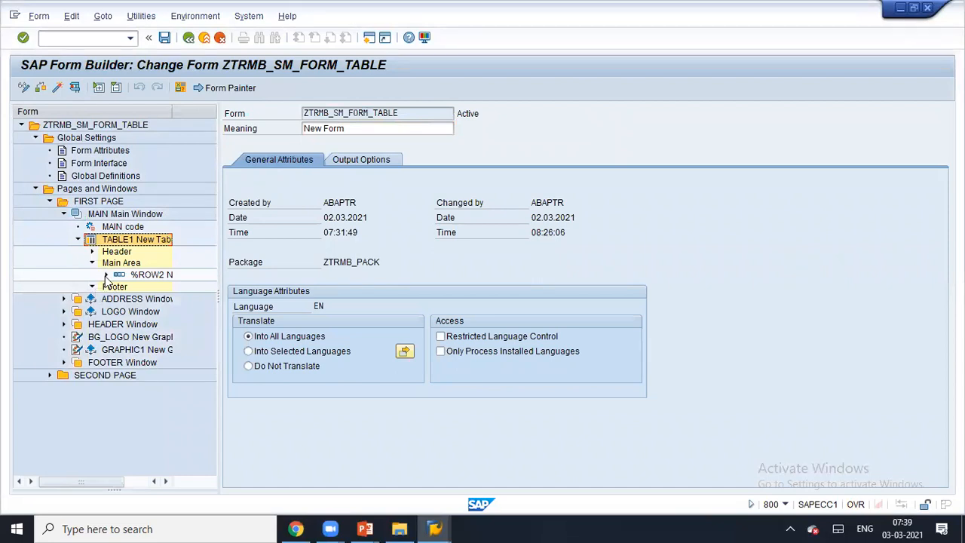
click(105, 275)
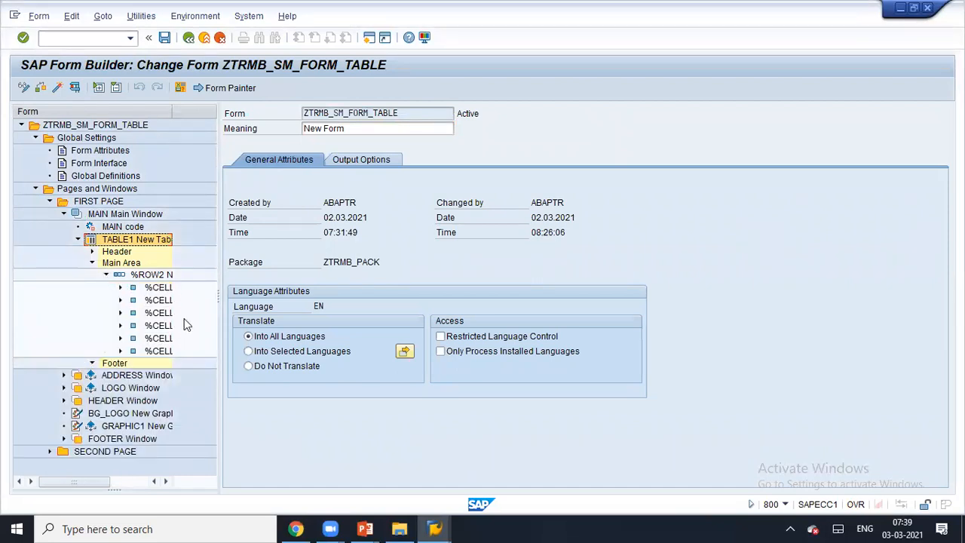
click(92, 262)
- Insert line type L2 in TABLE1's details with column widths 14 cm and 4 cm
click(121, 239)
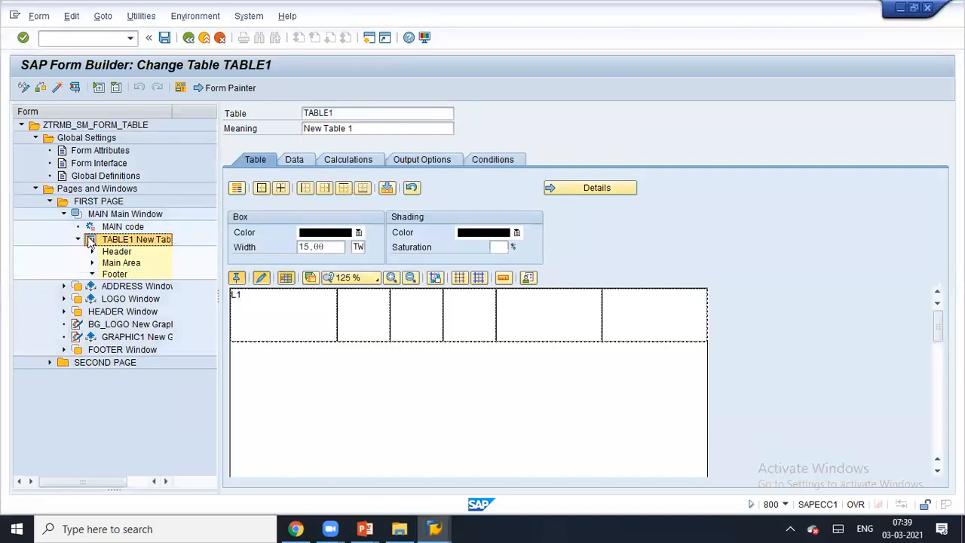
click(295, 325)
click(563, 194)
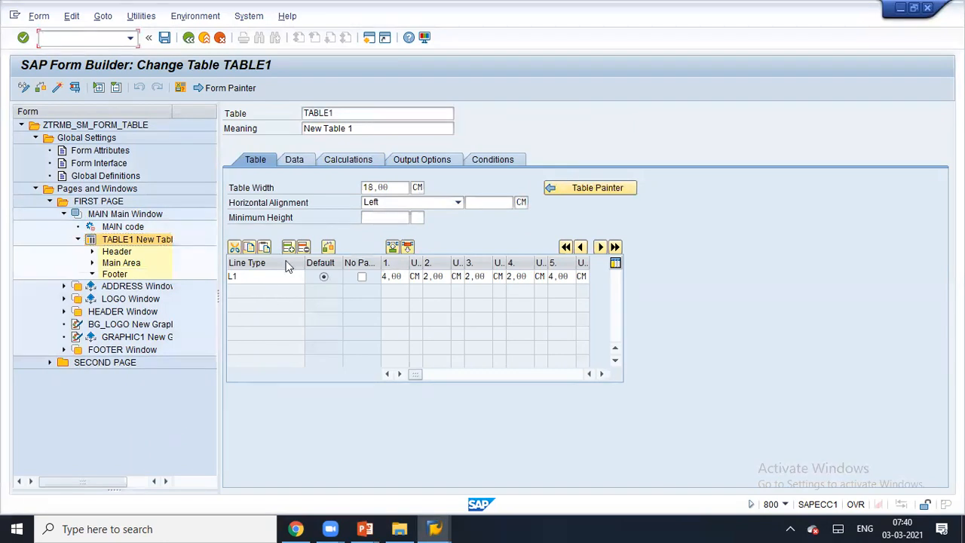
click(270, 279)
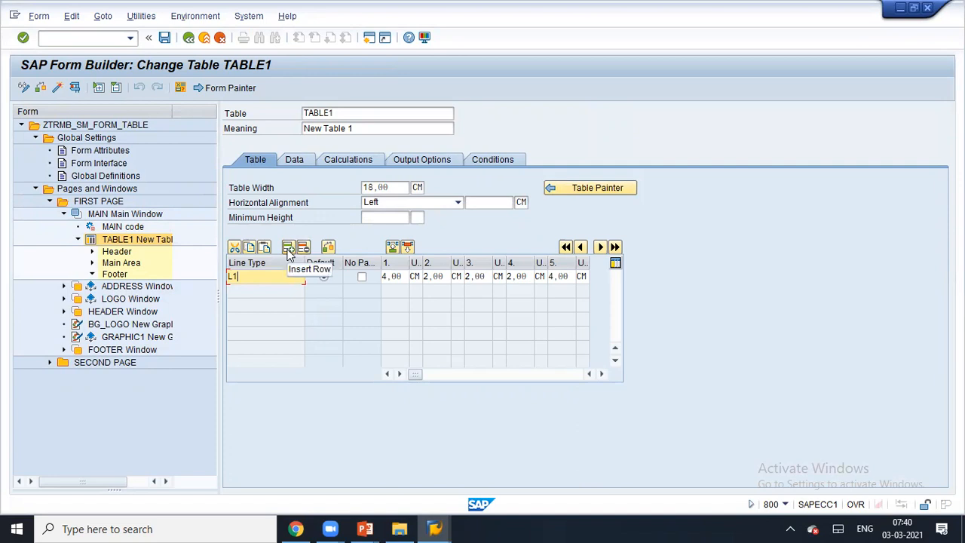
click(287, 249)
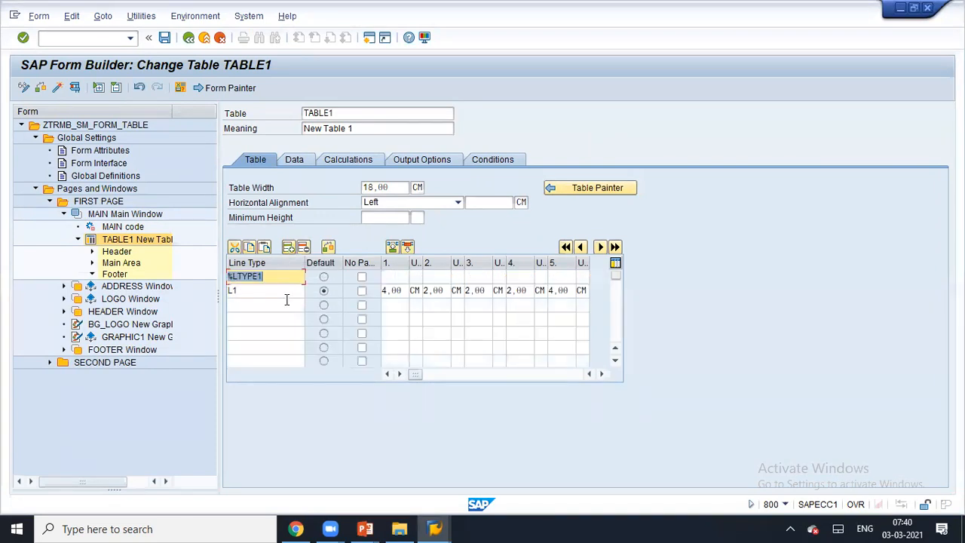
text(L2)
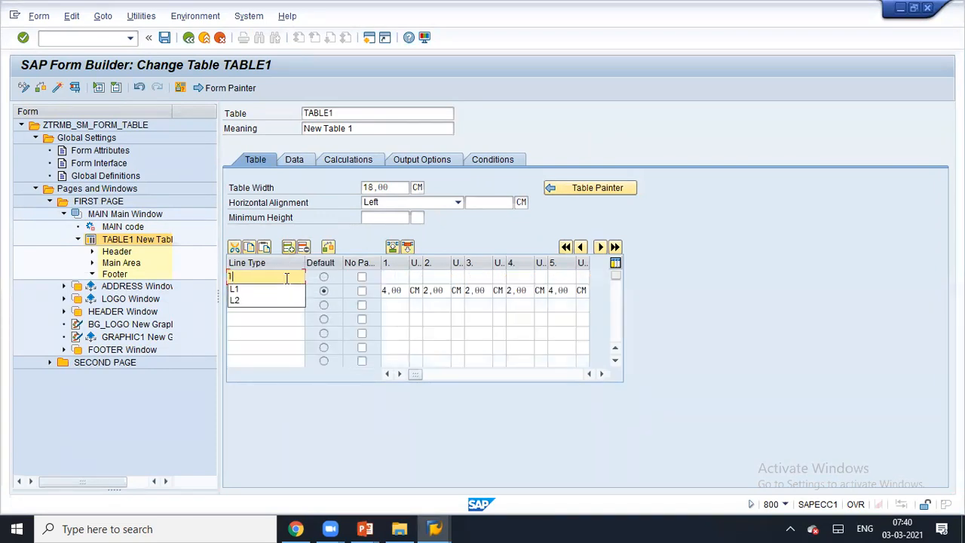
click(397, 276)
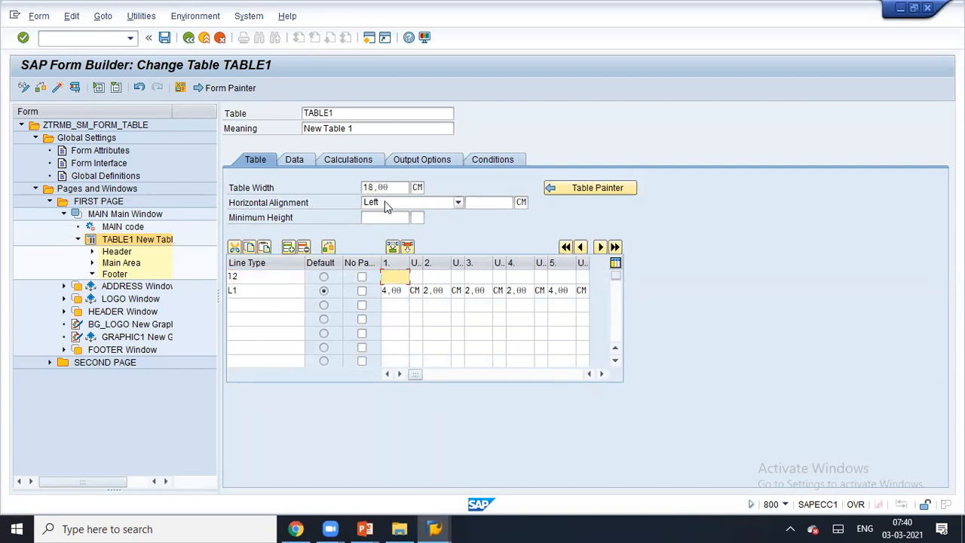
text(14)
click(441, 277)
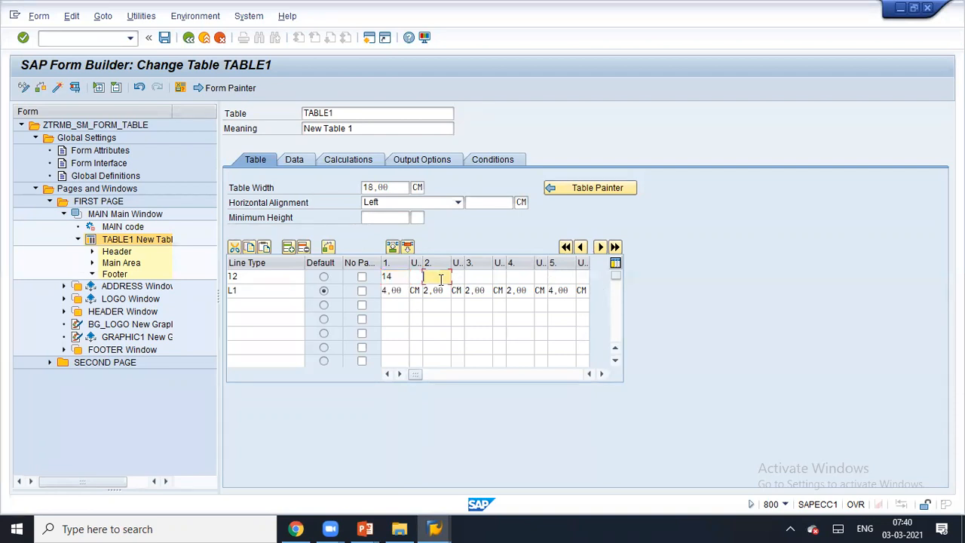
text(4)
key(Return)
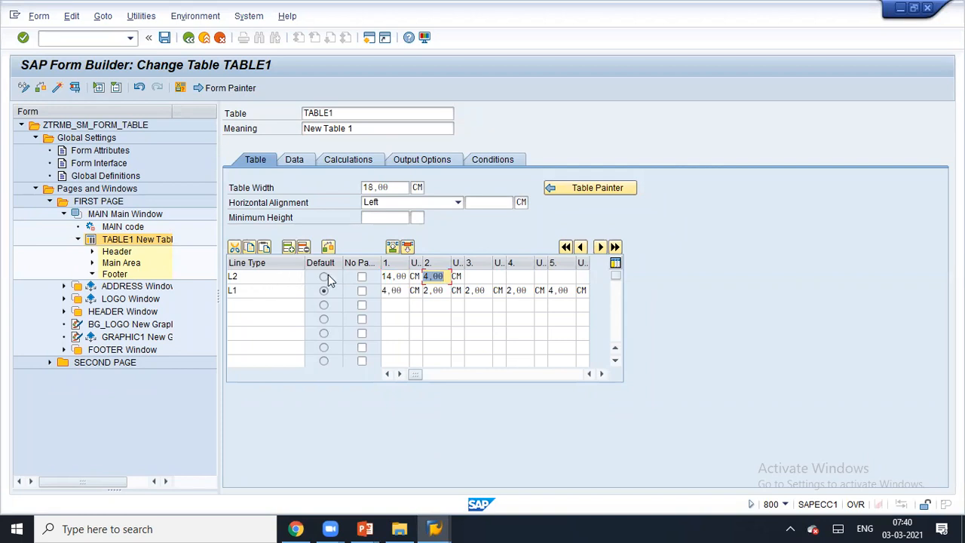
- Resize the No Page Break column back and select the Footer section
drag(379, 262, 419, 262)
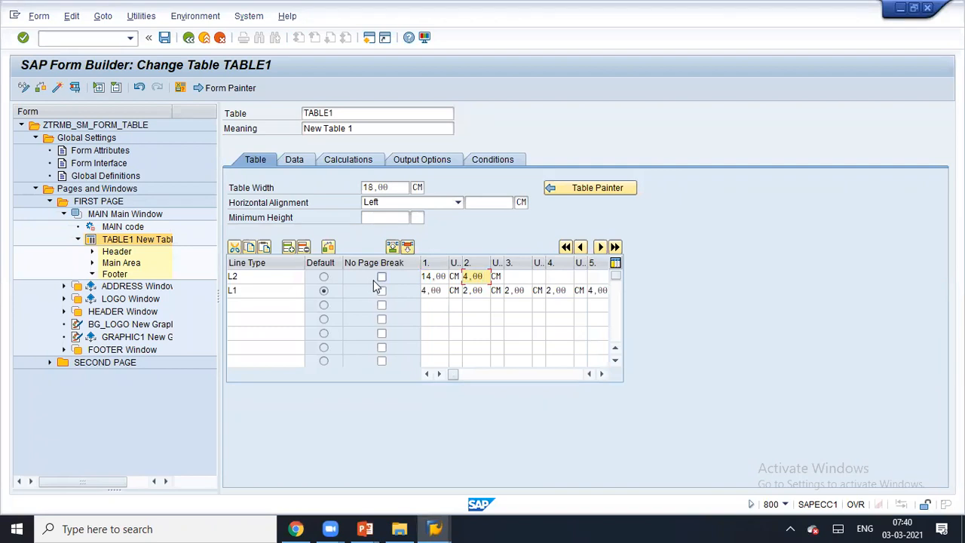
drag(419, 262, 391, 262)
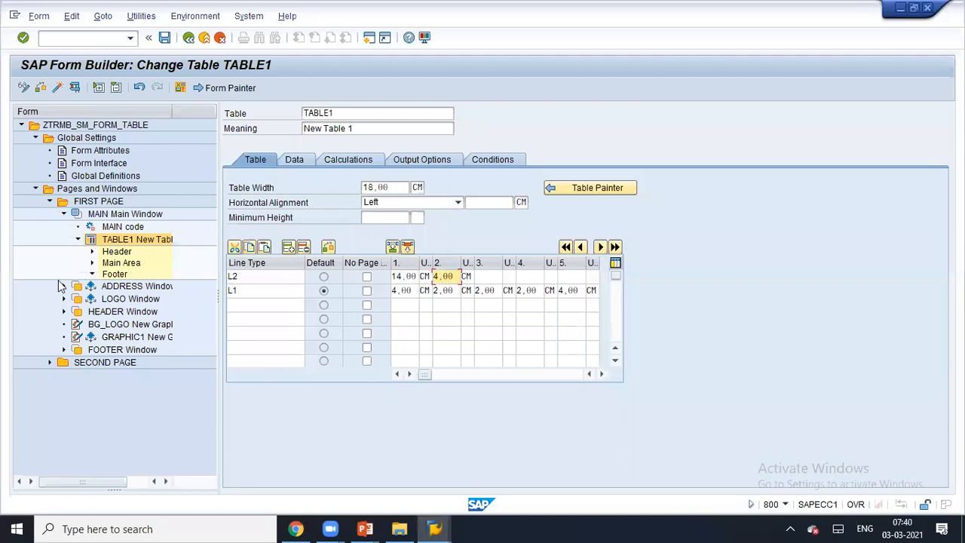
click(115, 275)
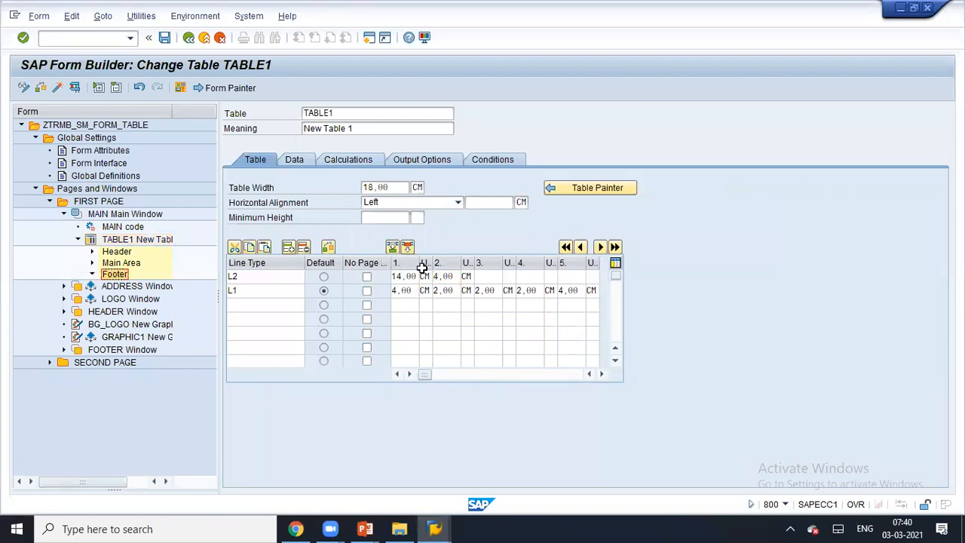
- Create a new table line of type L2 in TABLE1's Footer
right_click(115, 276)
mouse_move(149, 285)
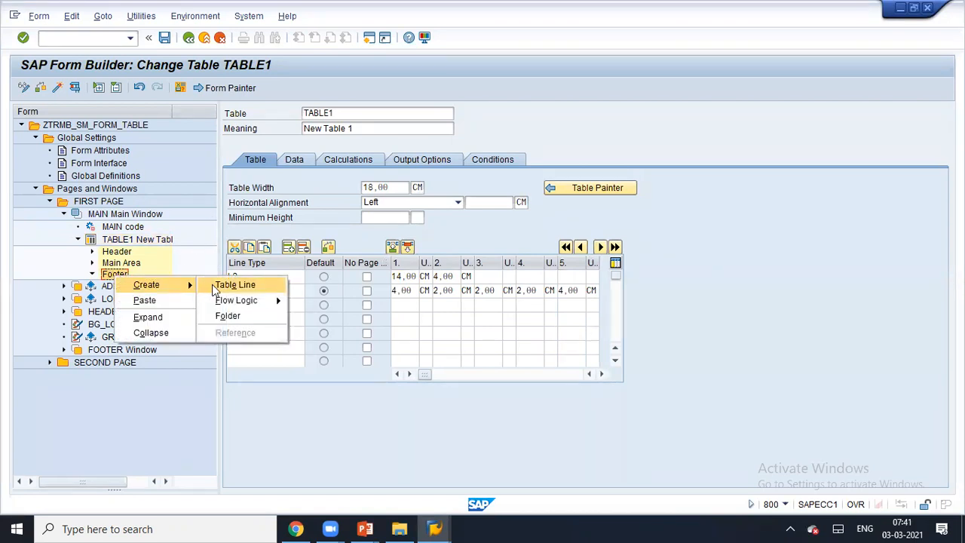
click(213, 286)
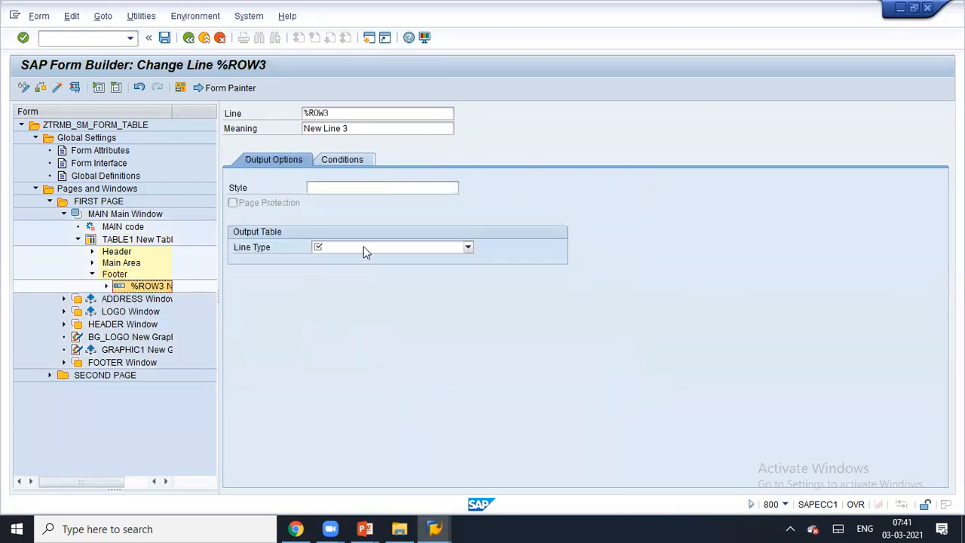
click(364, 248)
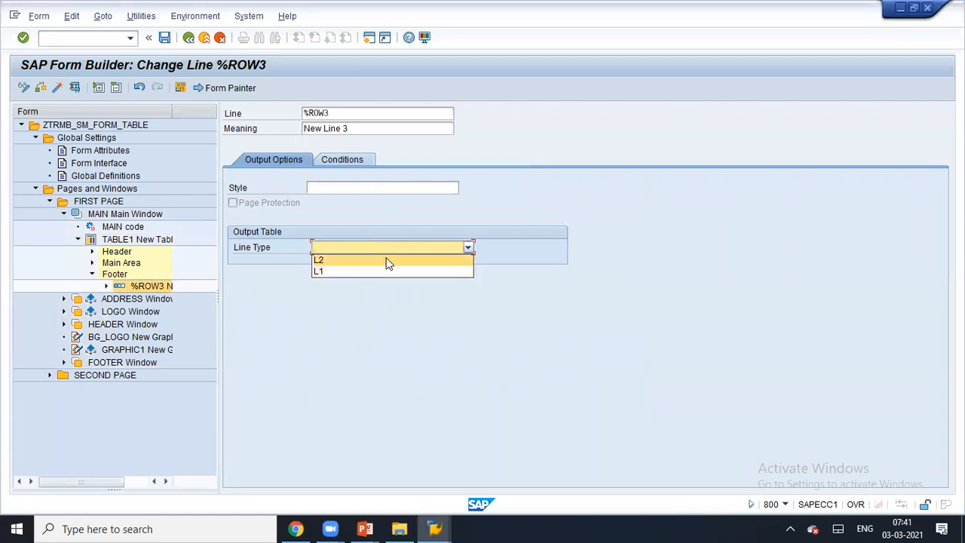
click(389, 263)
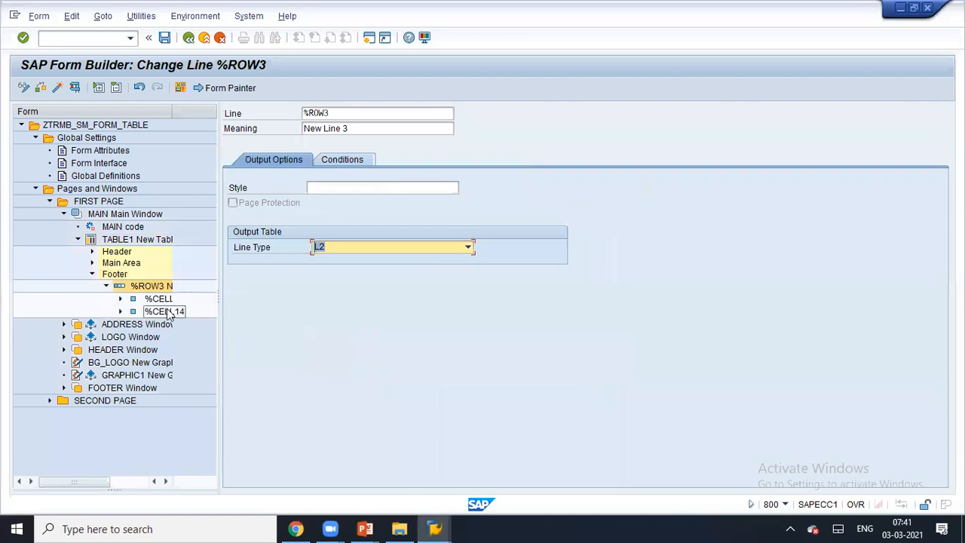
- Add a text node reading 'Grand Total :' to the first footer cell
right_click(166, 300)
mouse_move(187, 310)
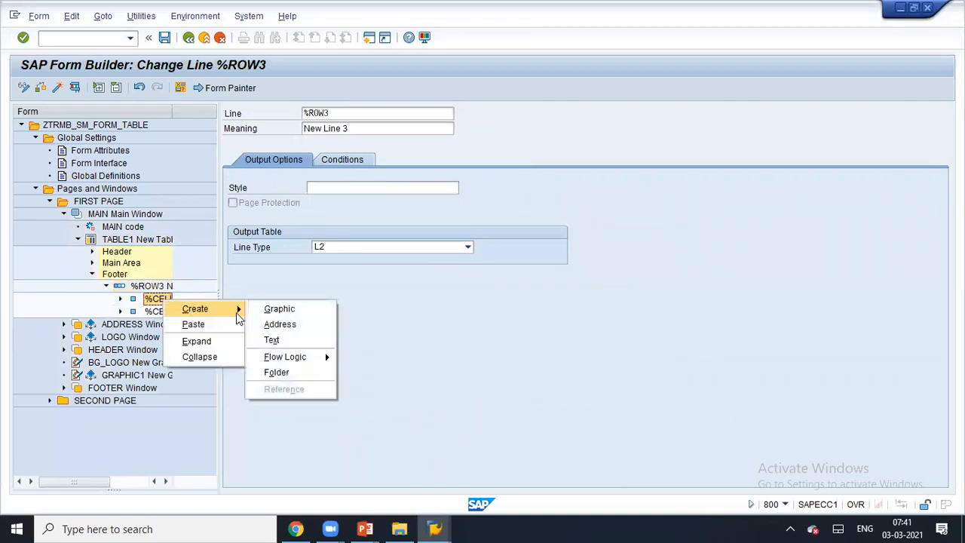
click(273, 338)
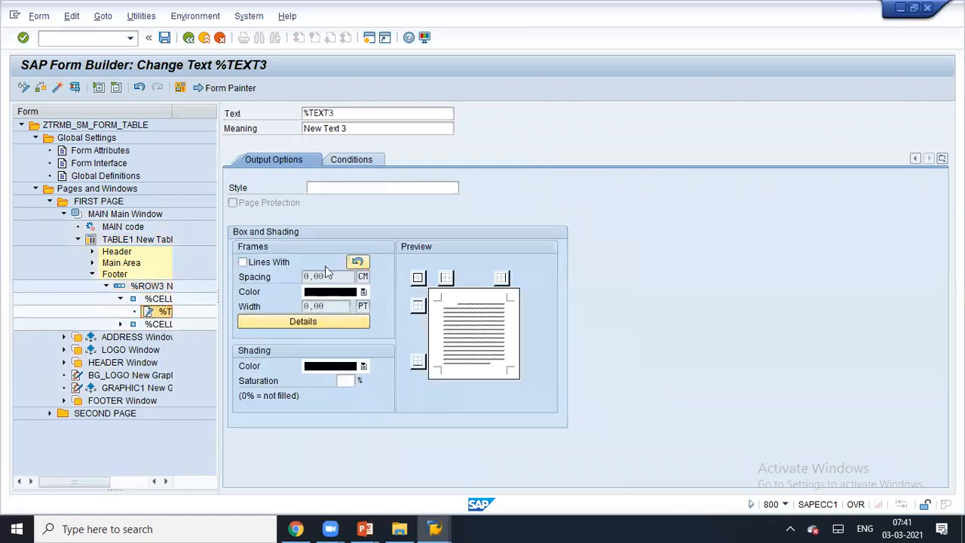
click(263, 163)
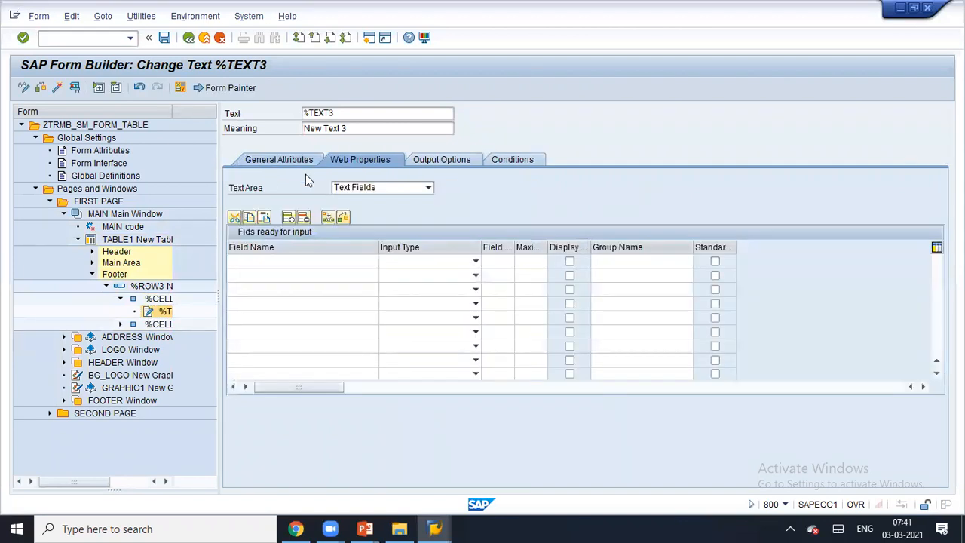
click(280, 160)
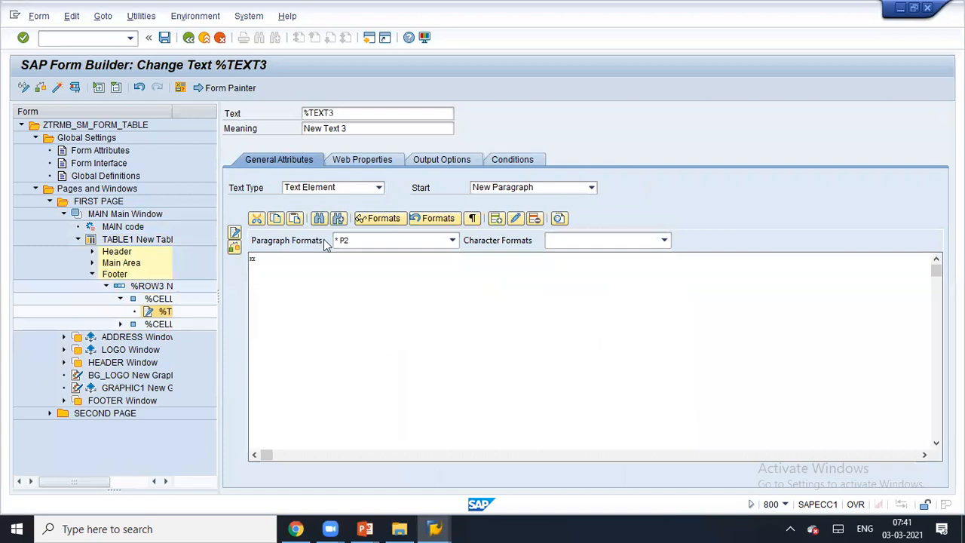
text(rand Total :)
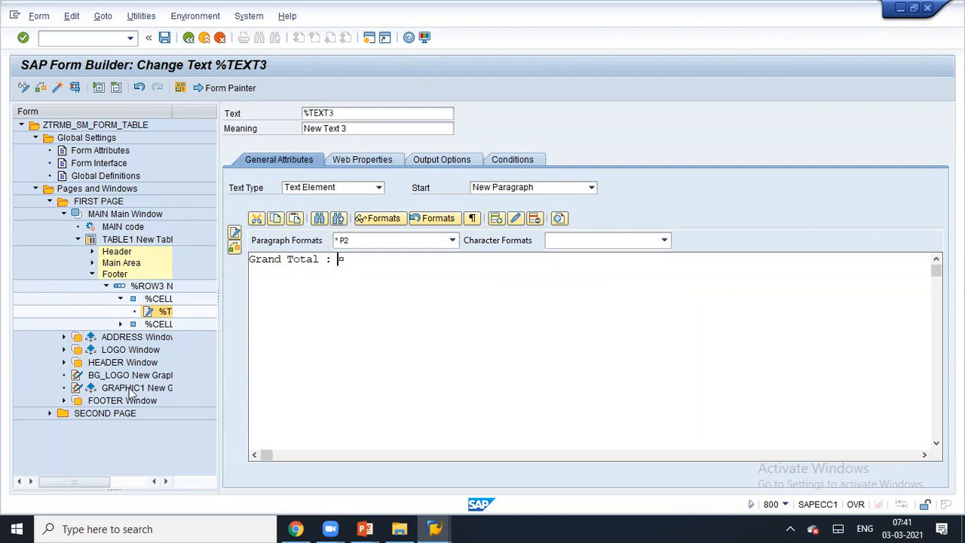
click(150, 325)
- Create a text node in the second footer cell, typing then deleting &Wa_tab-ntgew
right_click(150, 327)
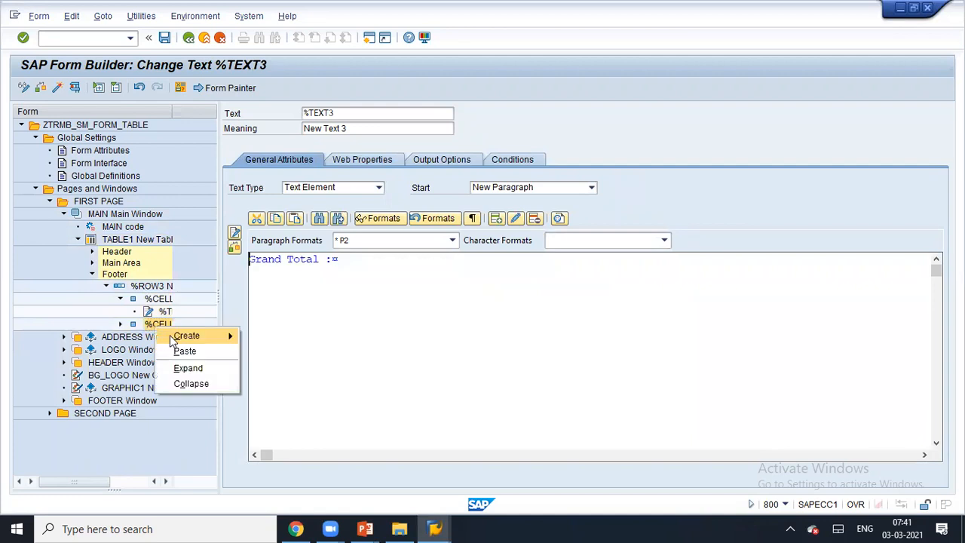
mouse_move(192, 336)
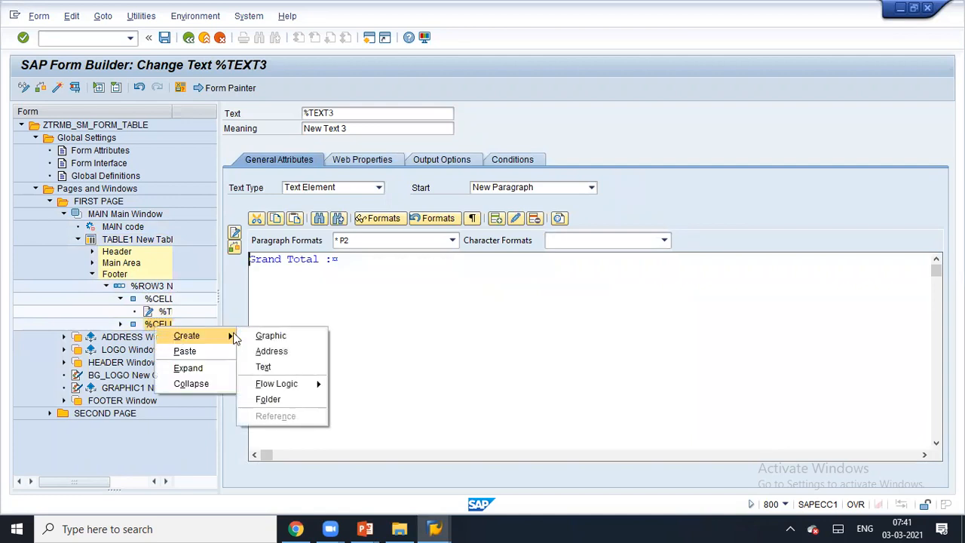
click(268, 367)
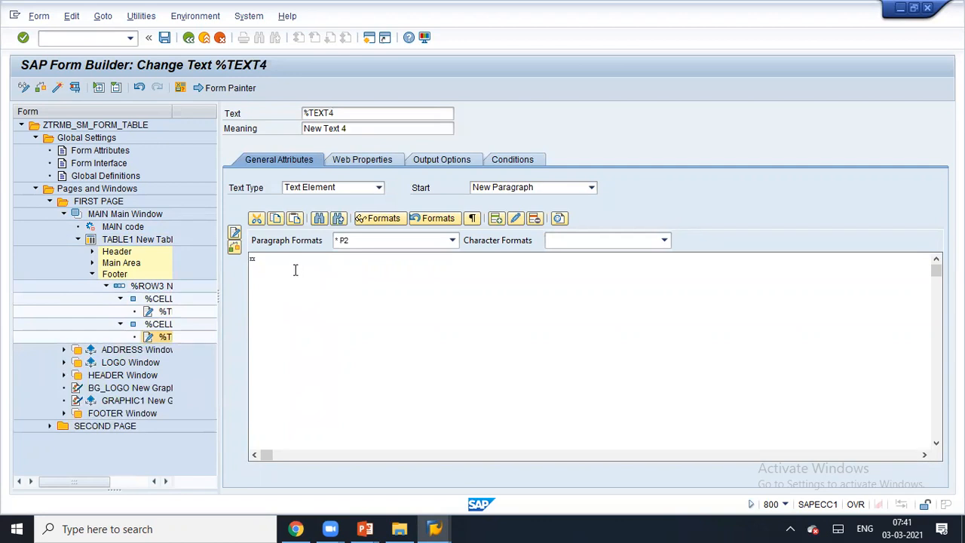
text(&Wa_tab-ntgew)
key(shift+End)
key(Delete)
- Switch the text to the line-based editor via Goto > Change Editor, then go back
click(234, 231)
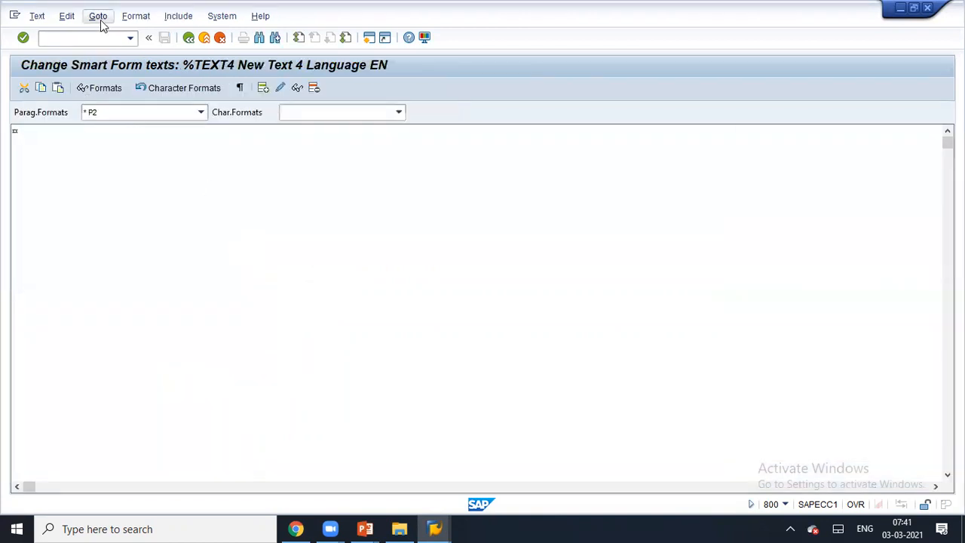
click(98, 16)
click(119, 67)
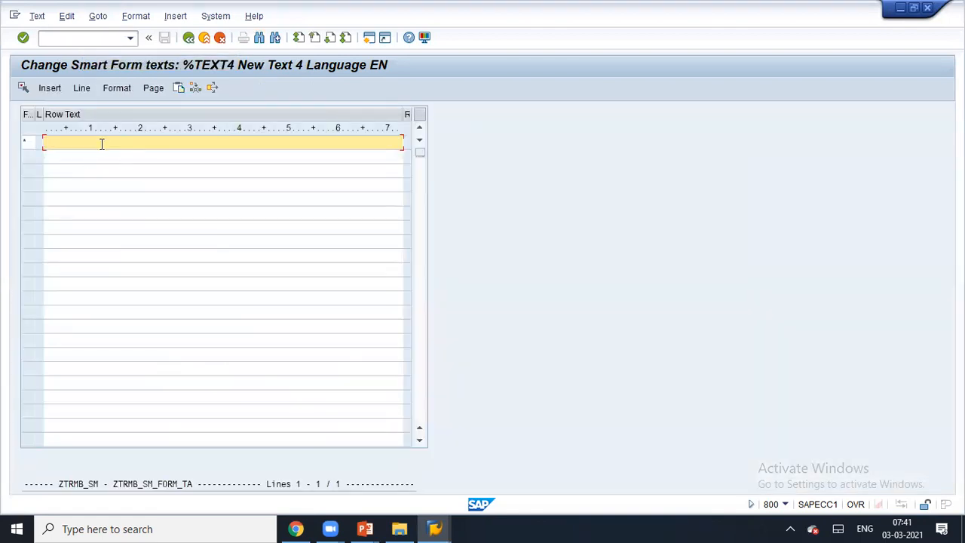
click(192, 41)
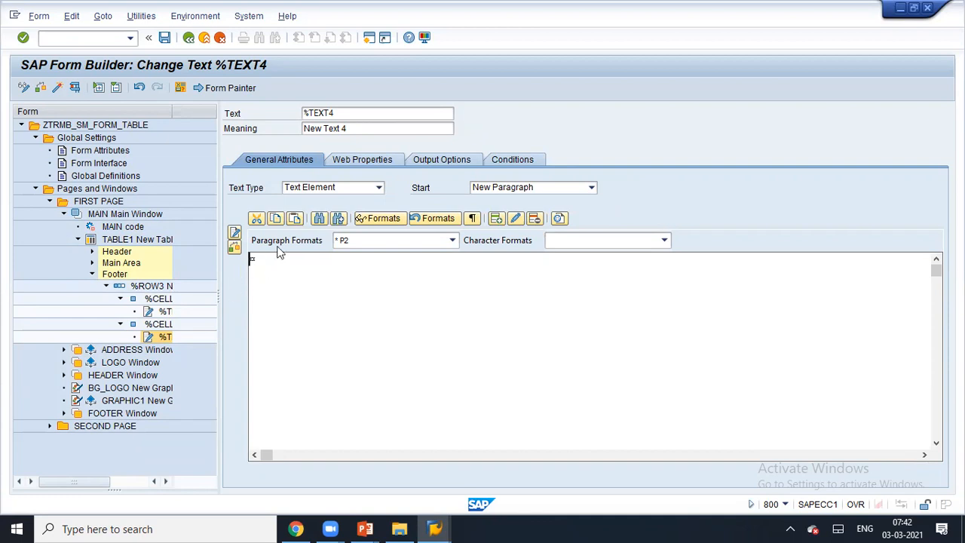
- Declare global variable LV_TOTAL TYPE NTGEW and return to TABLE1's settings
click(109, 227)
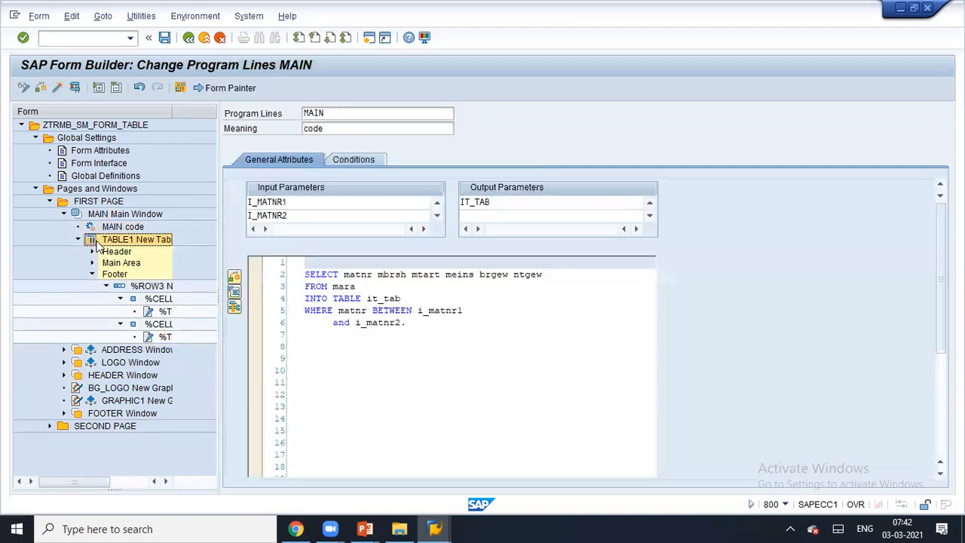
click(97, 241)
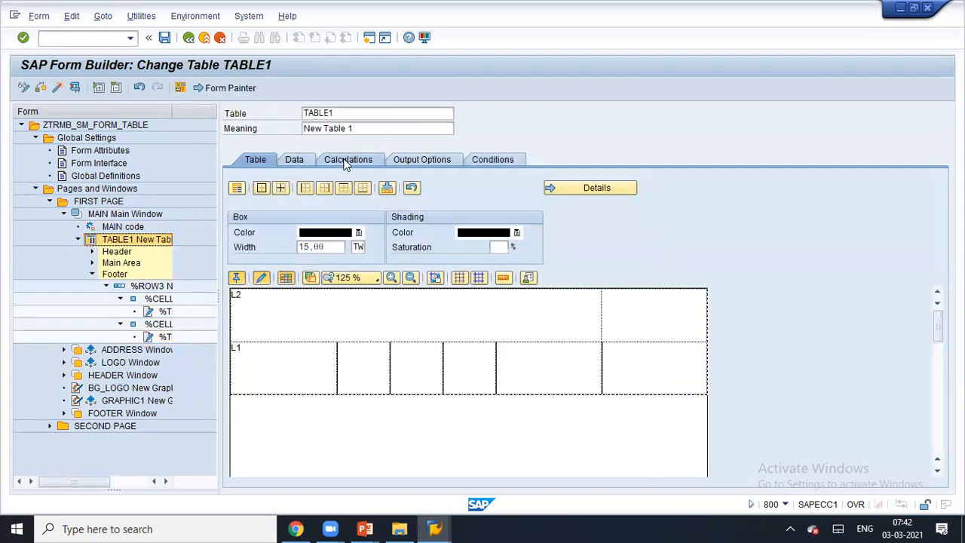
click(106, 175)
click(267, 247)
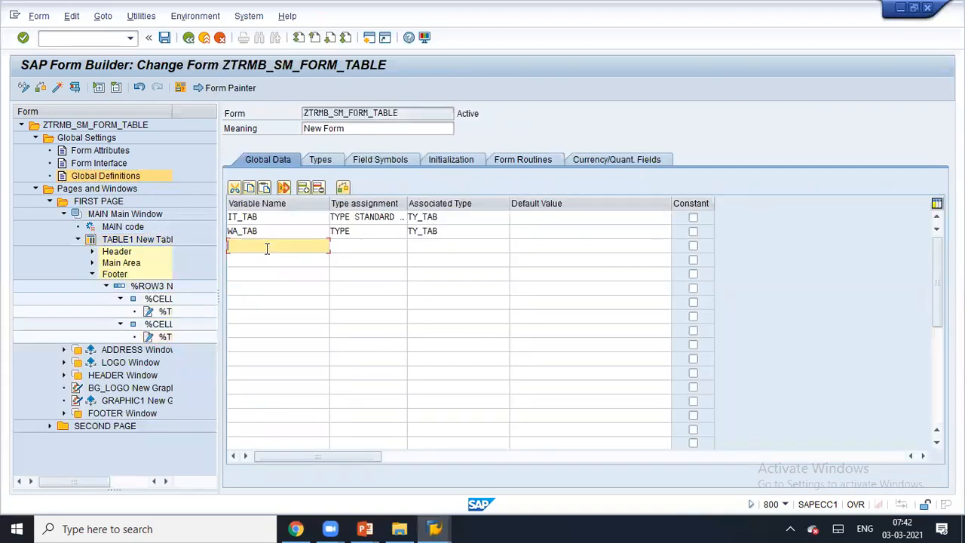
text(lv_)
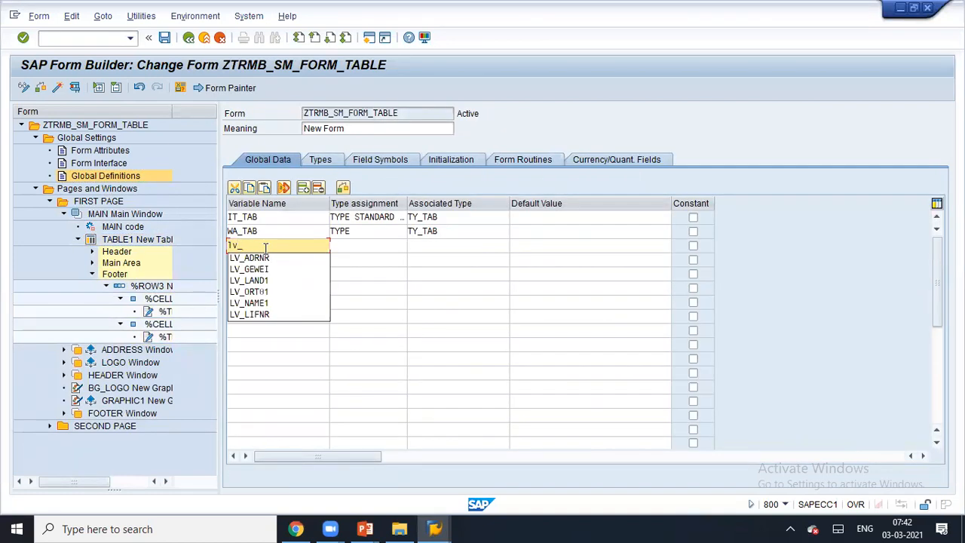
text(total)
key(Tab)
text(type)
key(Tab)
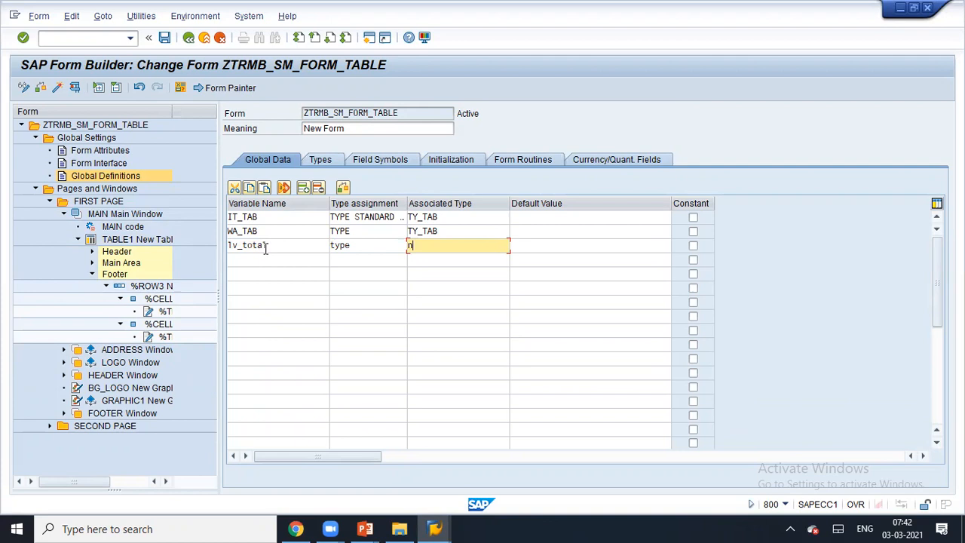
key(Return)
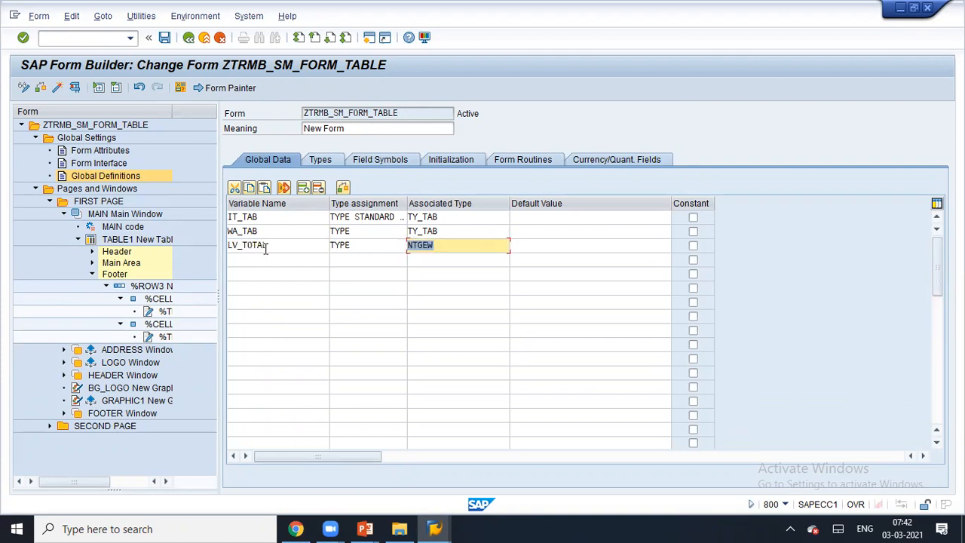
text(i)
click(98, 240)
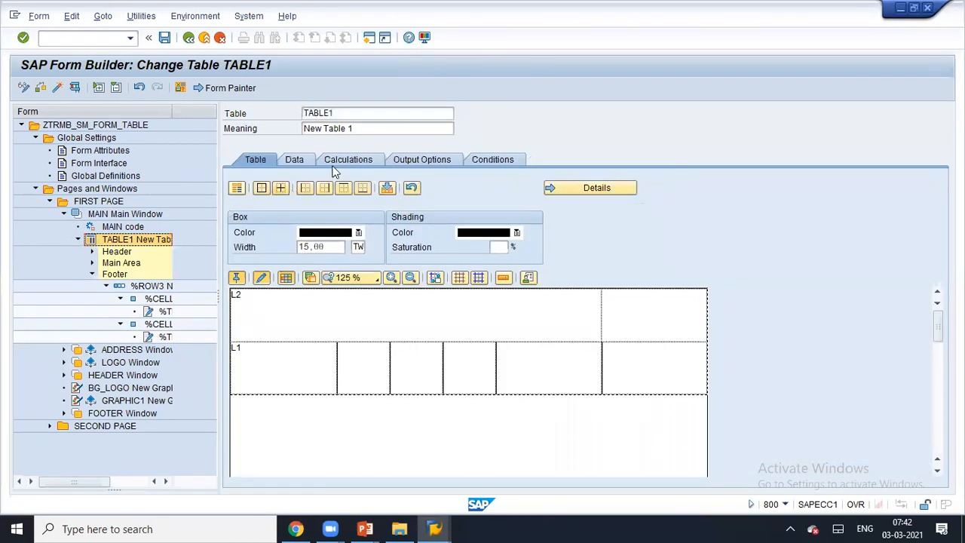
- Add a Total calculation for LV_TOTAL on TABLE1's Calculations tab
click(338, 165)
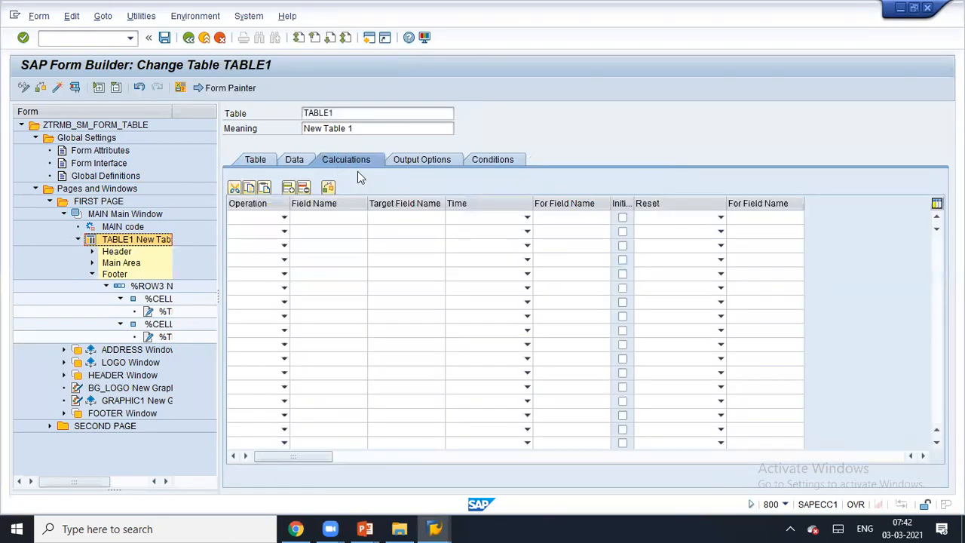
click(284, 217)
click(273, 229)
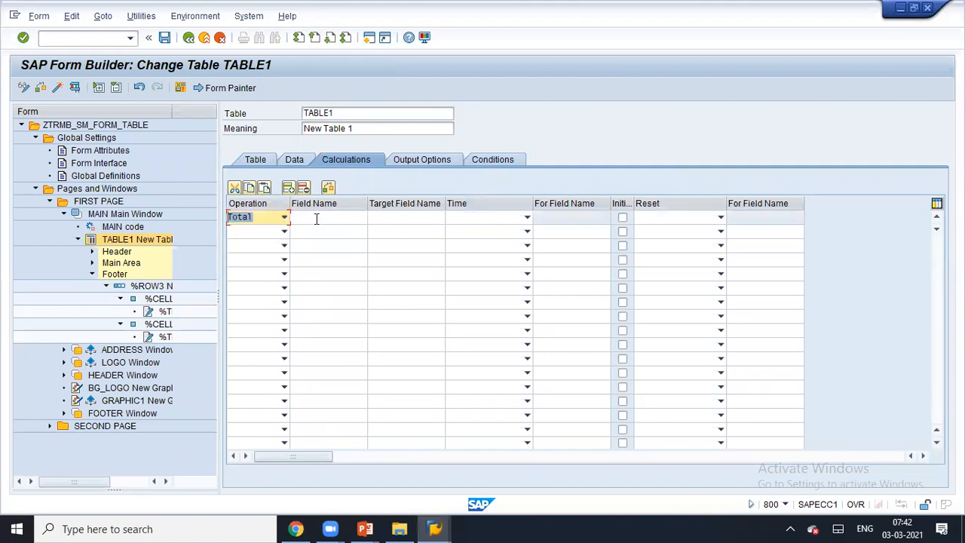
click(316, 218)
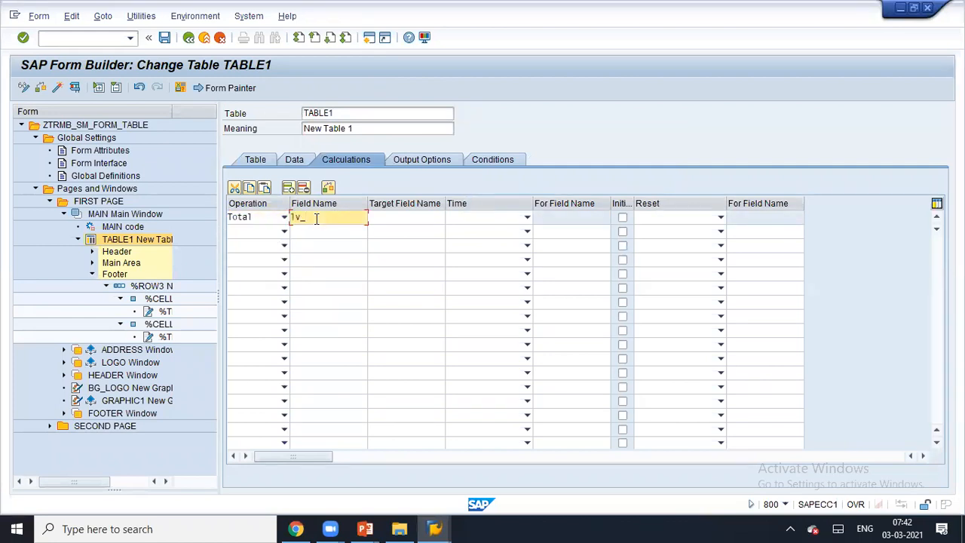
key(Tab)
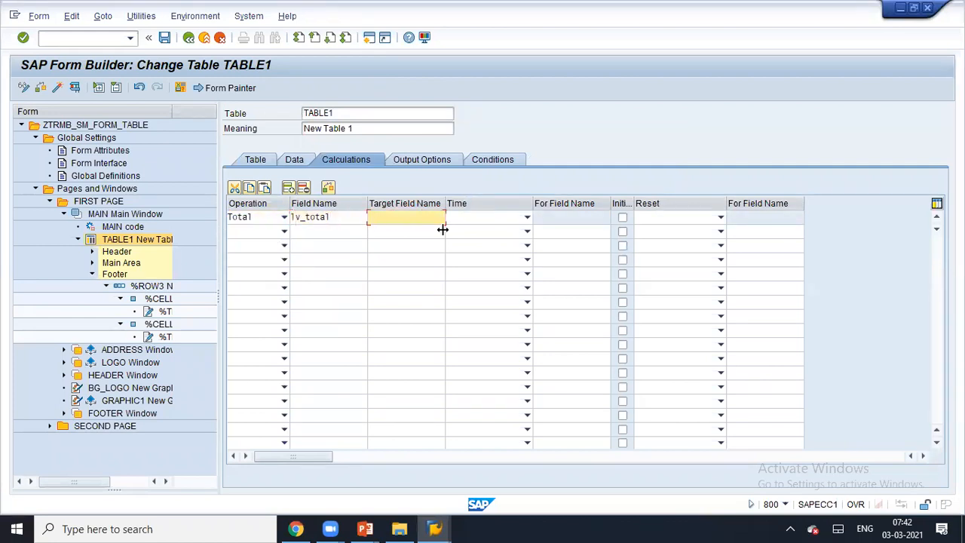
click(526, 217)
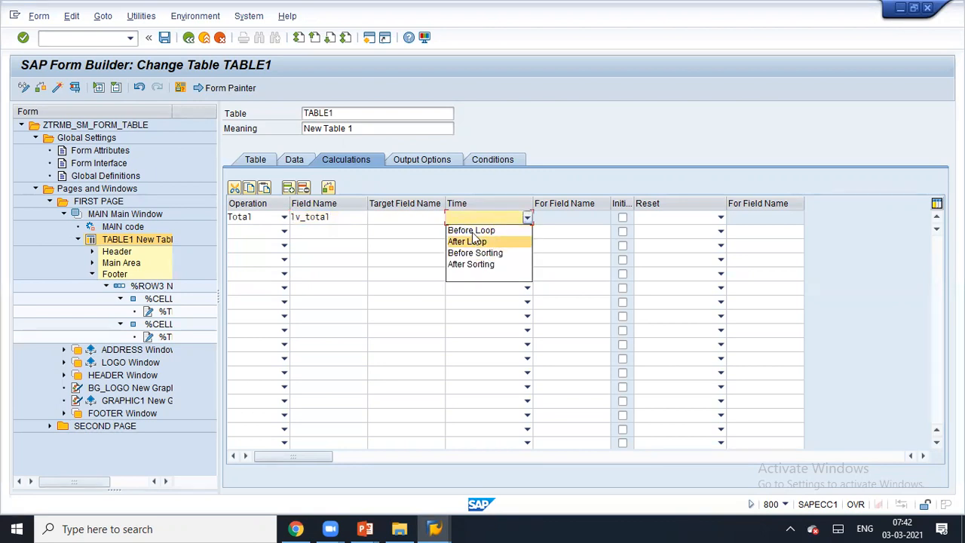
click(370, 223)
click(403, 219)
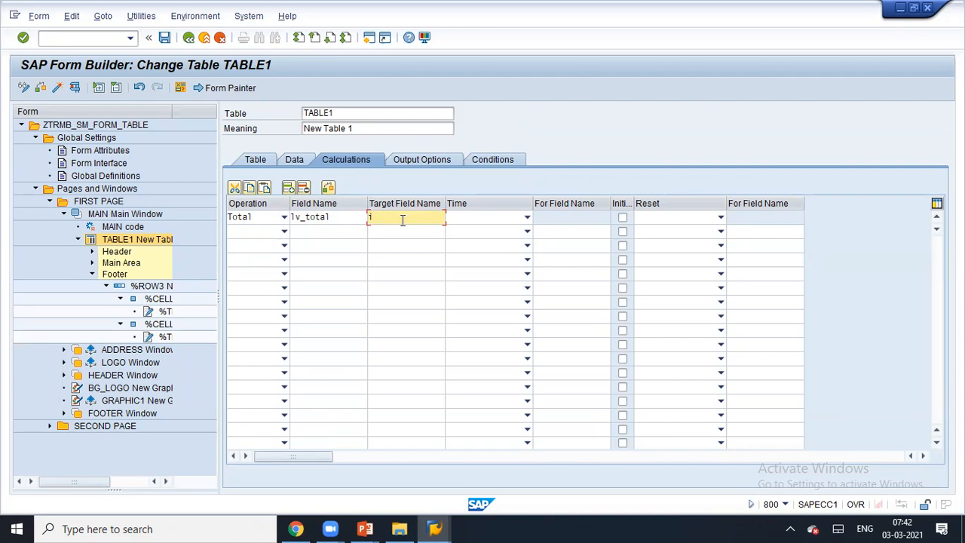
key(Return)
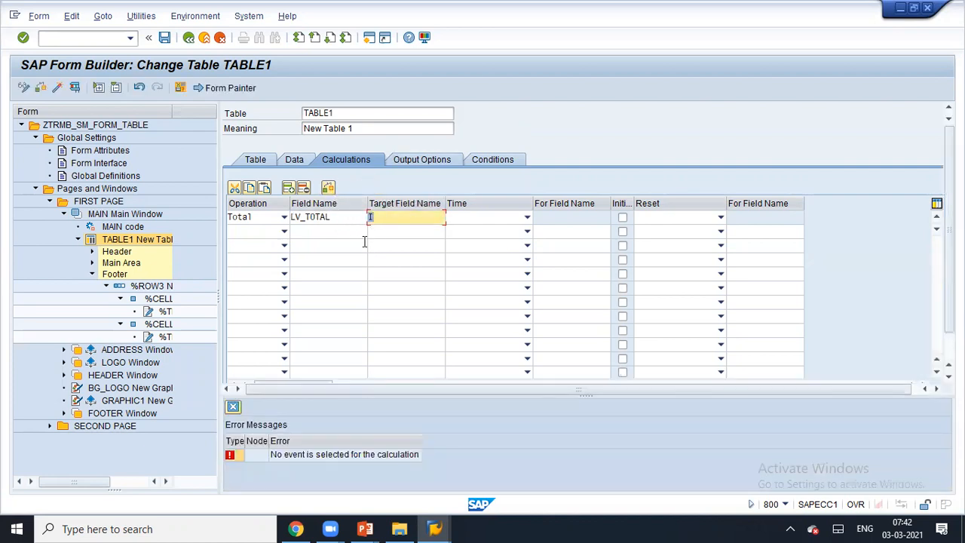
- Delete the incomplete LV_TOTAL calculation row and run the form check
click(507, 228)
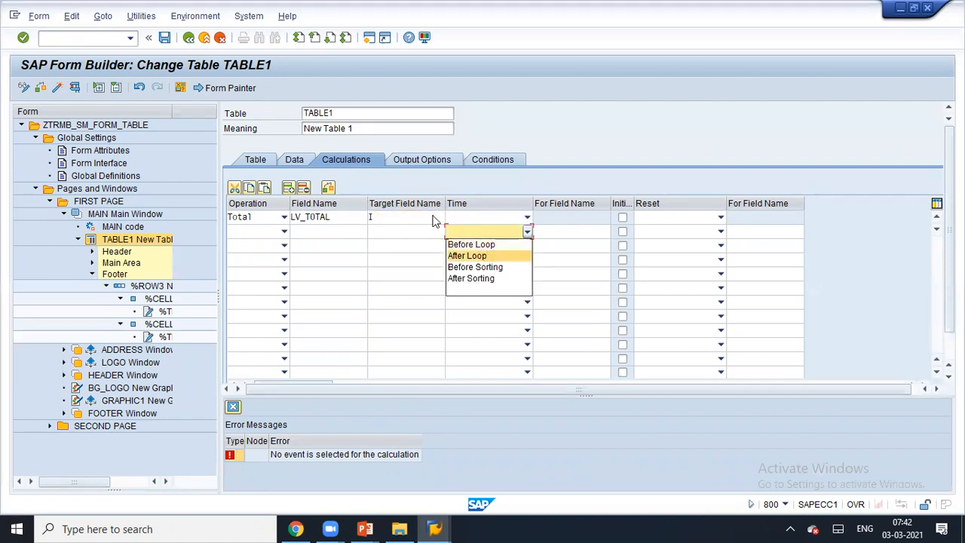
click(270, 219)
click(308, 190)
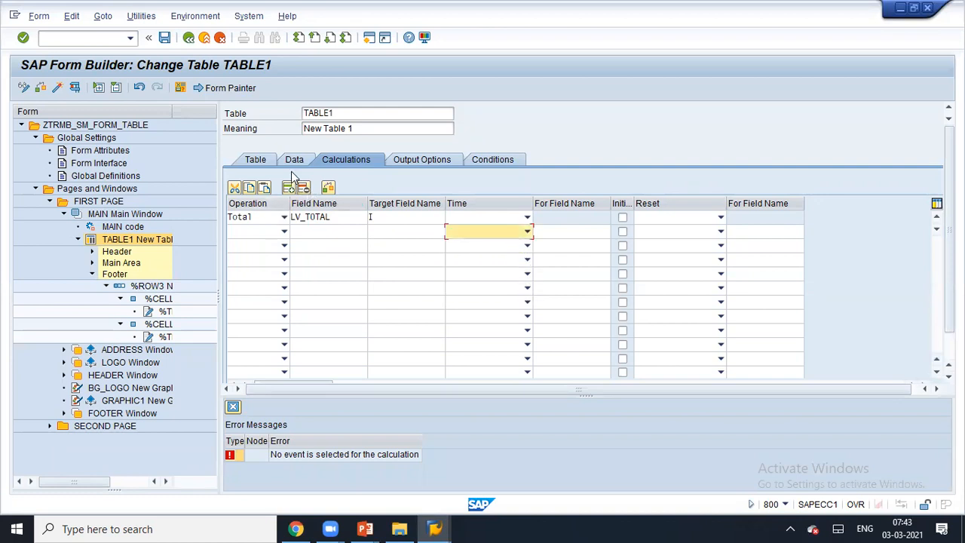
click(283, 218)
click(333, 217)
click(305, 188)
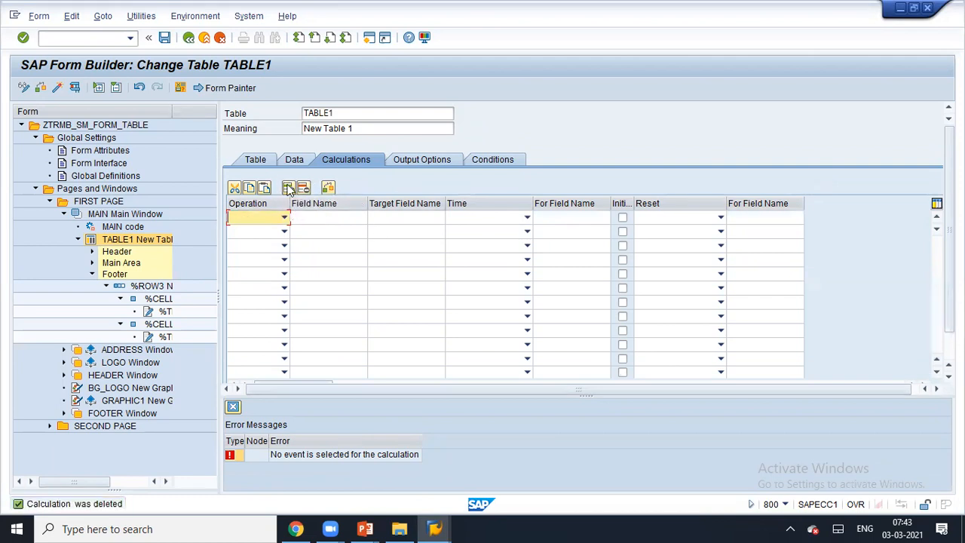
click(329, 189)
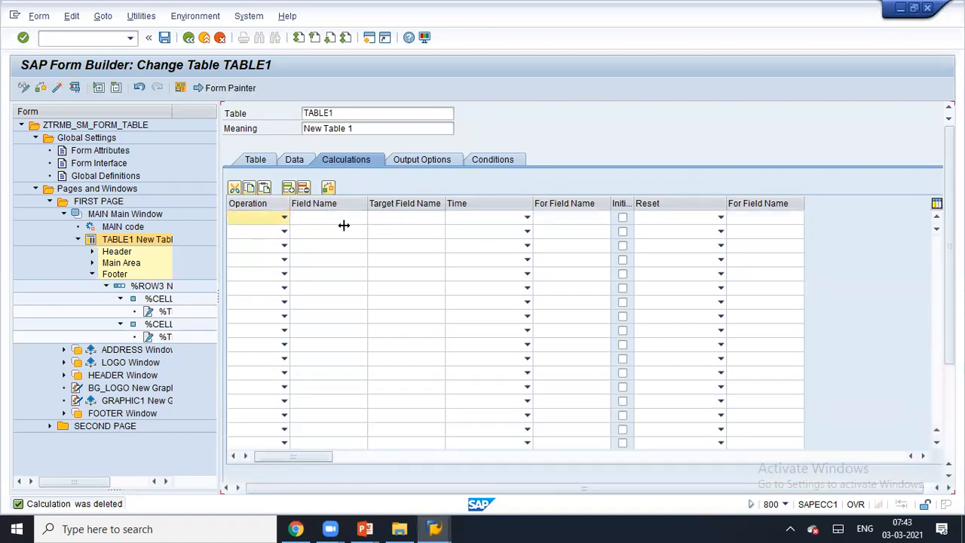
- Drag NTGEW from Global Data > WA_TAB into %TEXT4 as &WA_TAB-NTGEW&, then activate the form
click(156, 337)
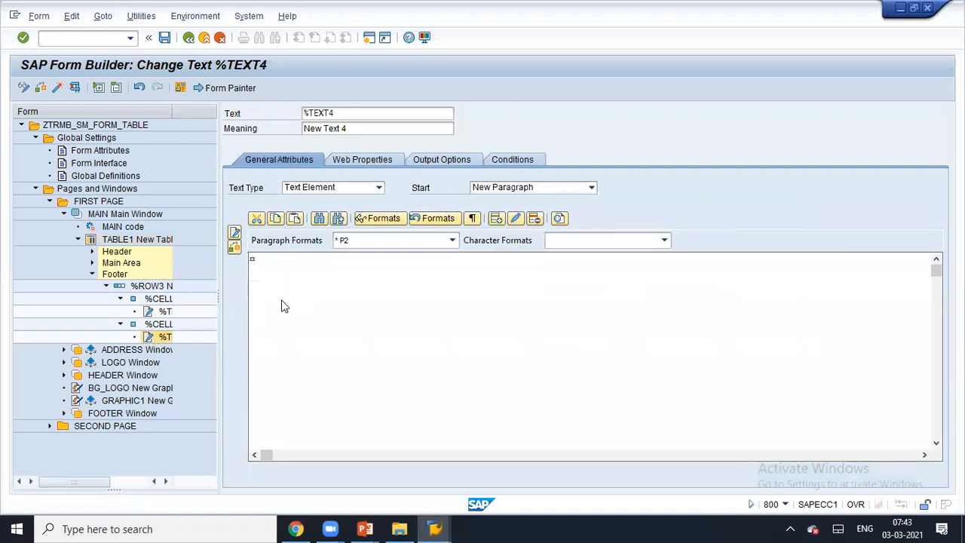
click(180, 88)
scroll(211, 278, down, 2)
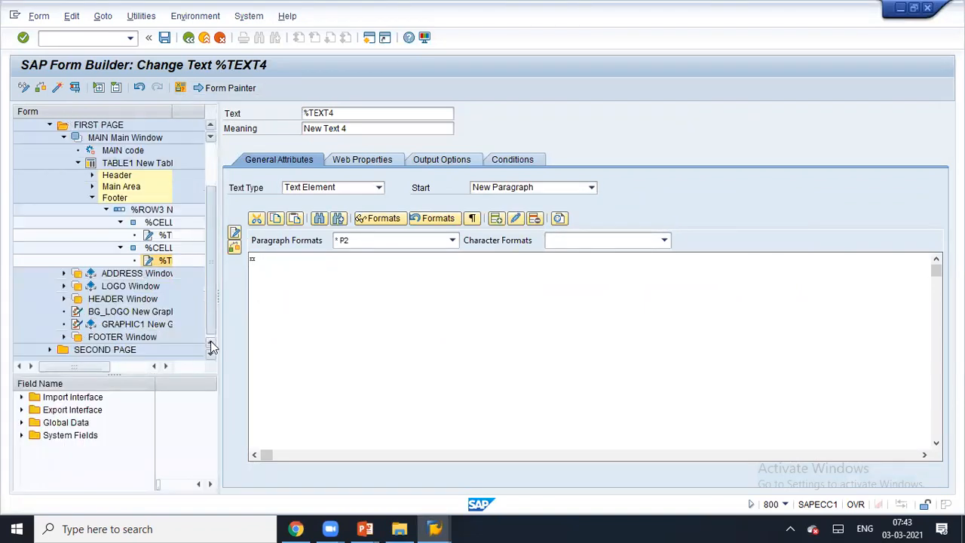
click(21, 422)
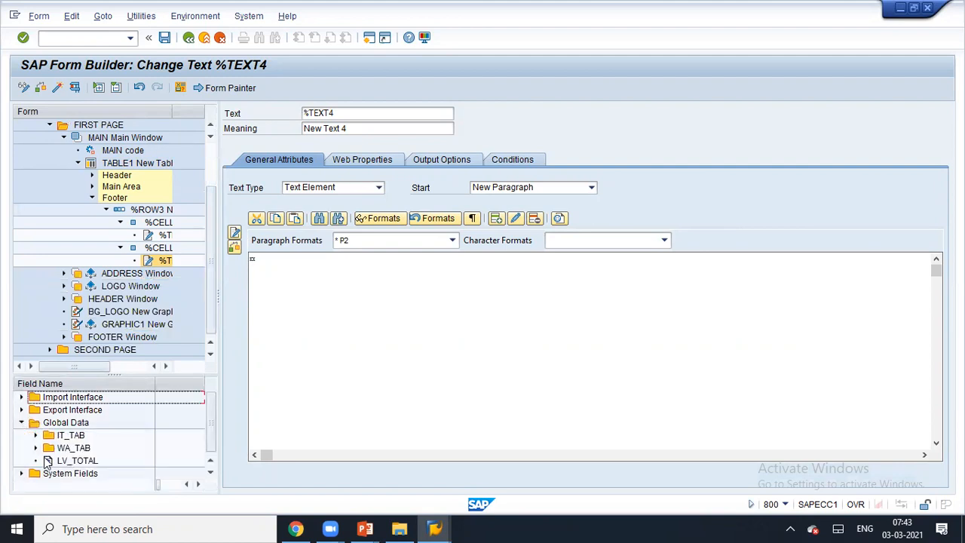
click(36, 448)
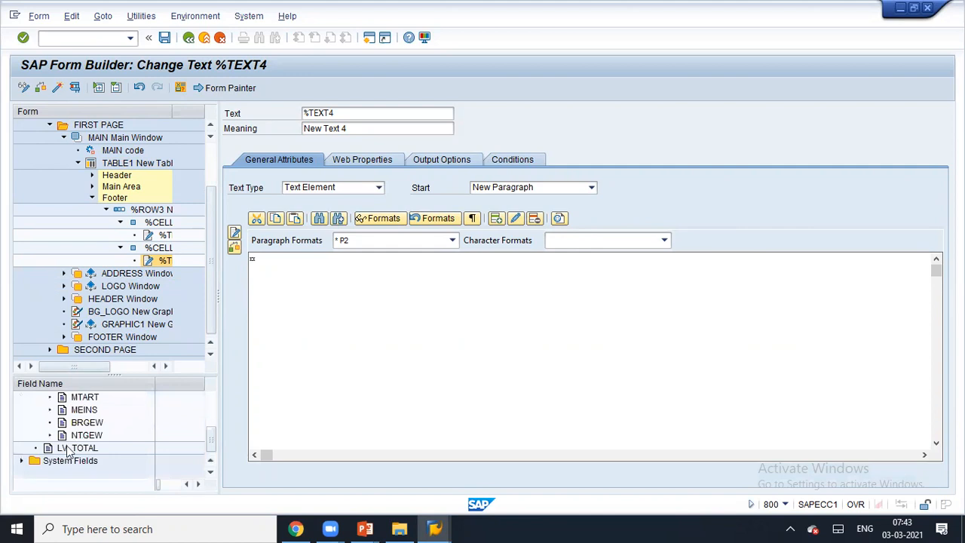
drag(64, 436, 308, 273)
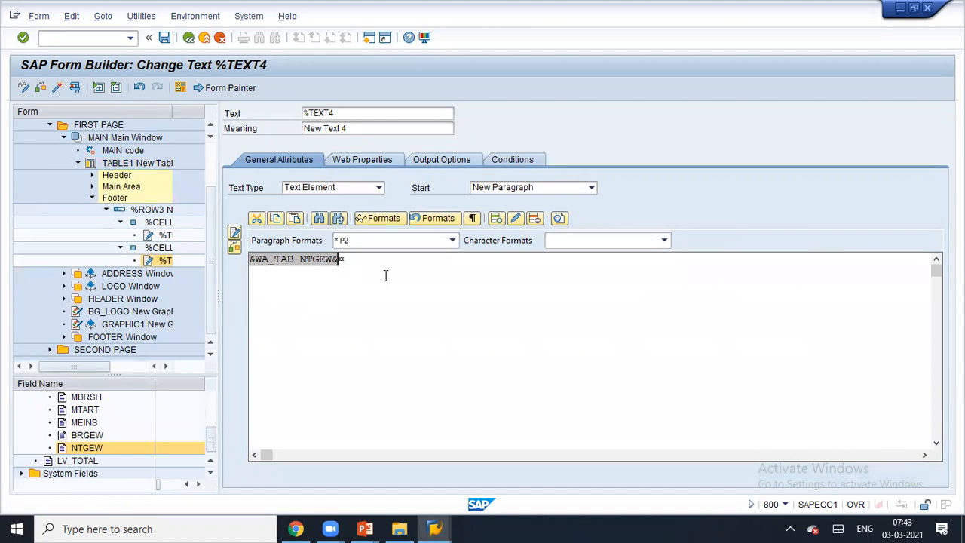
click(57, 88)
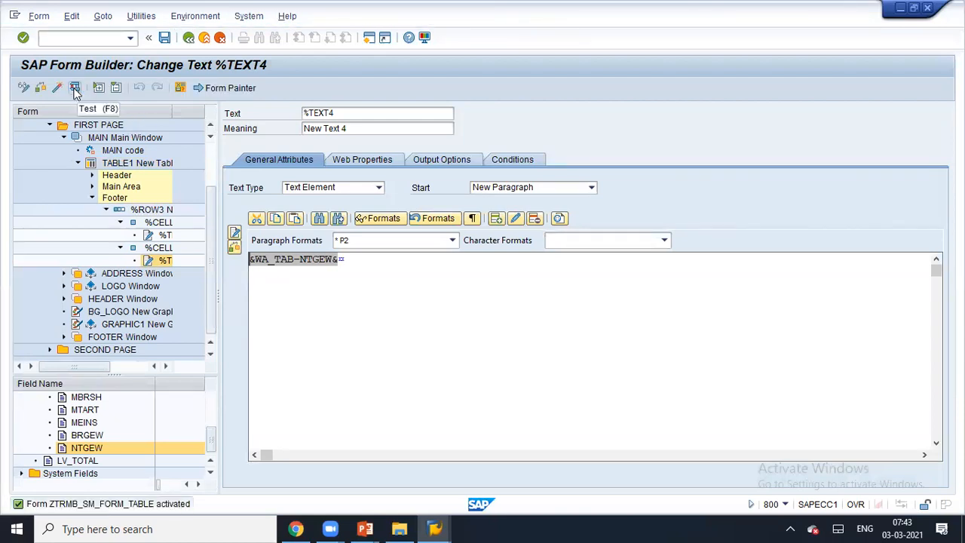
click(76, 89)
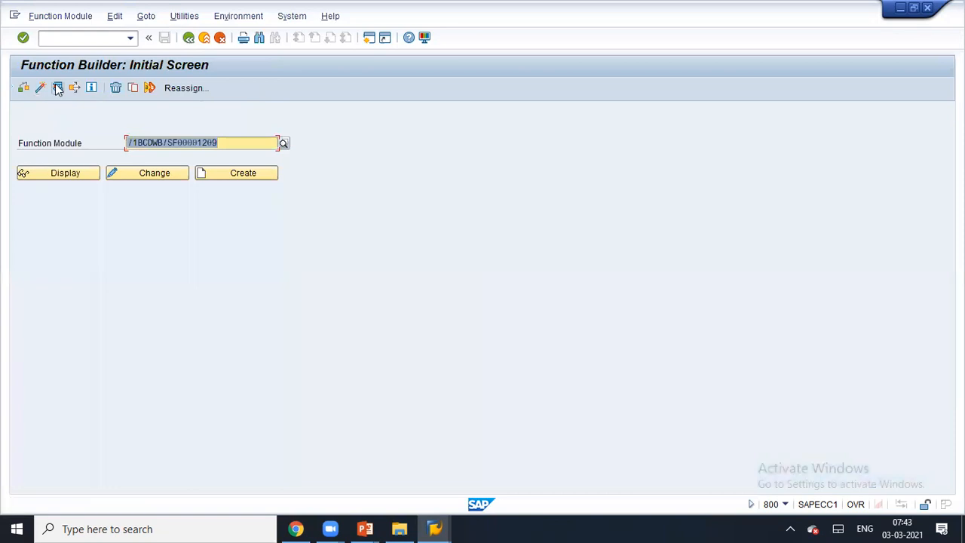
click(58, 88)
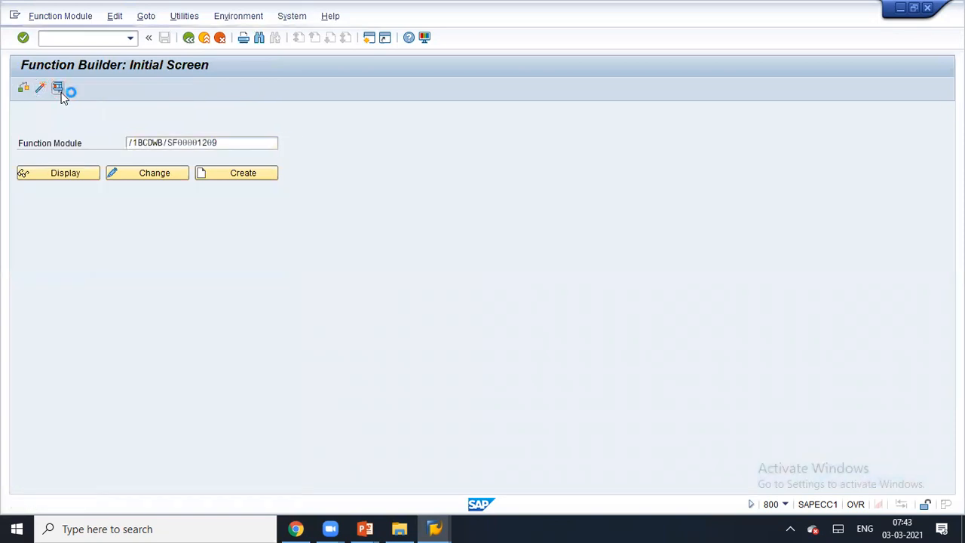
click(256, 292)
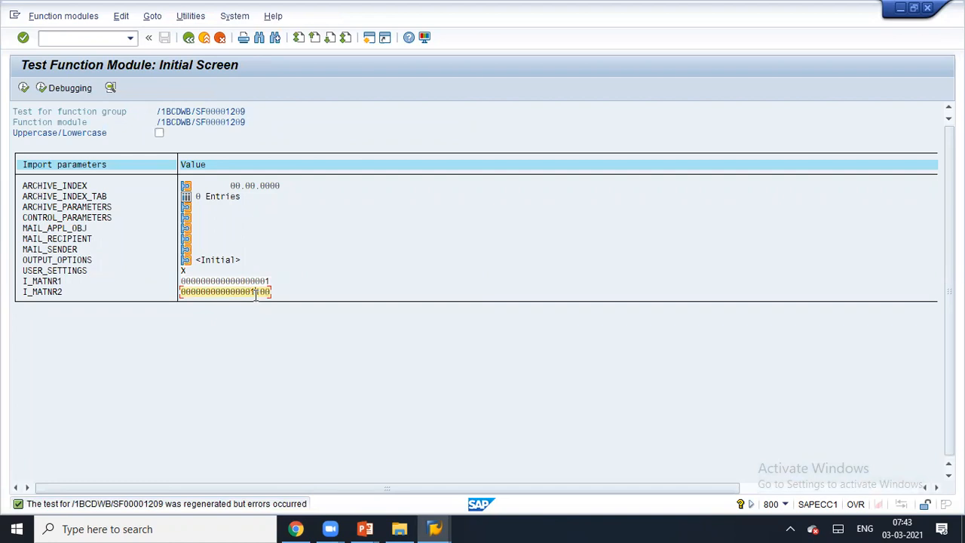
click(22, 91)
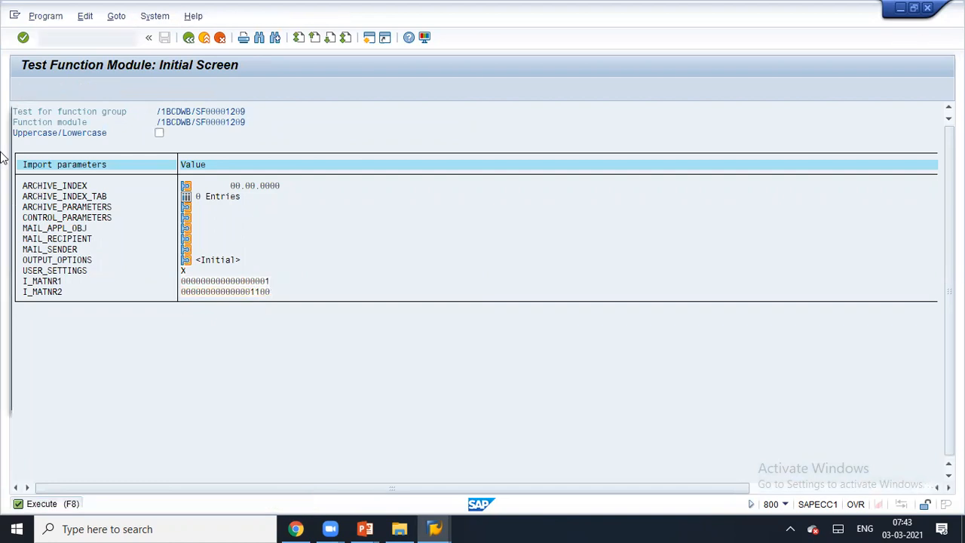
click(347, 399)
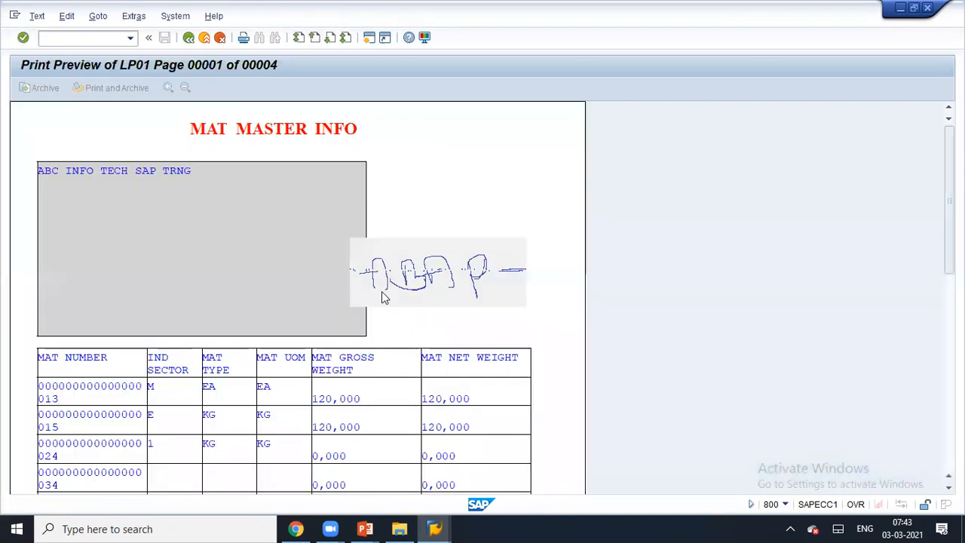
scroll(385, 302, down, 10)
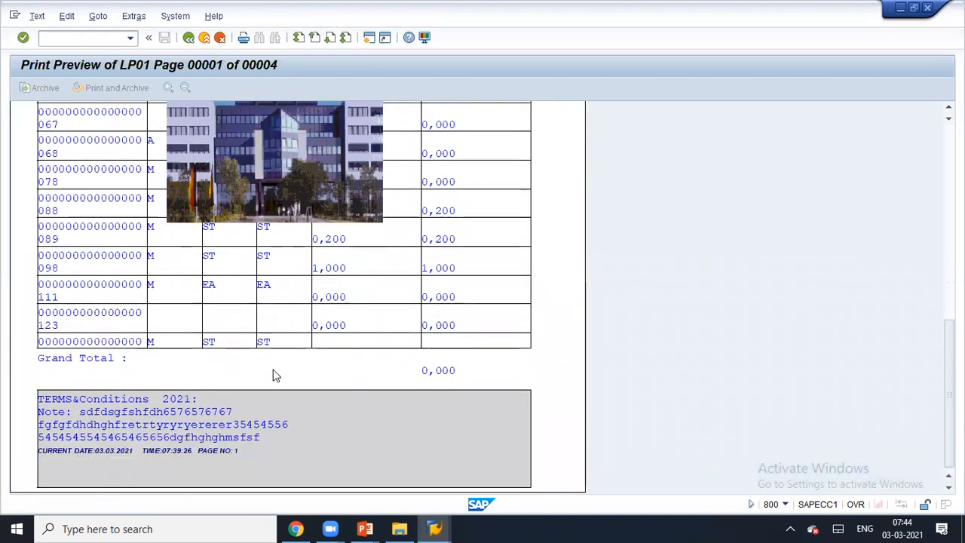
click(195, 37)
click(195, 37)
click(195, 37)
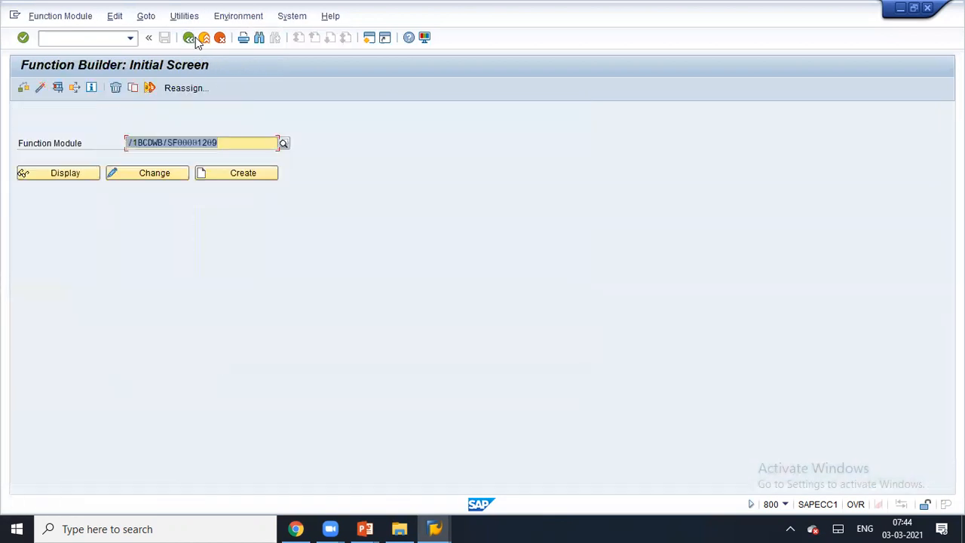
- Apply a framed pattern from TABLE1's table templates and run Test (F8)
click(195, 37)
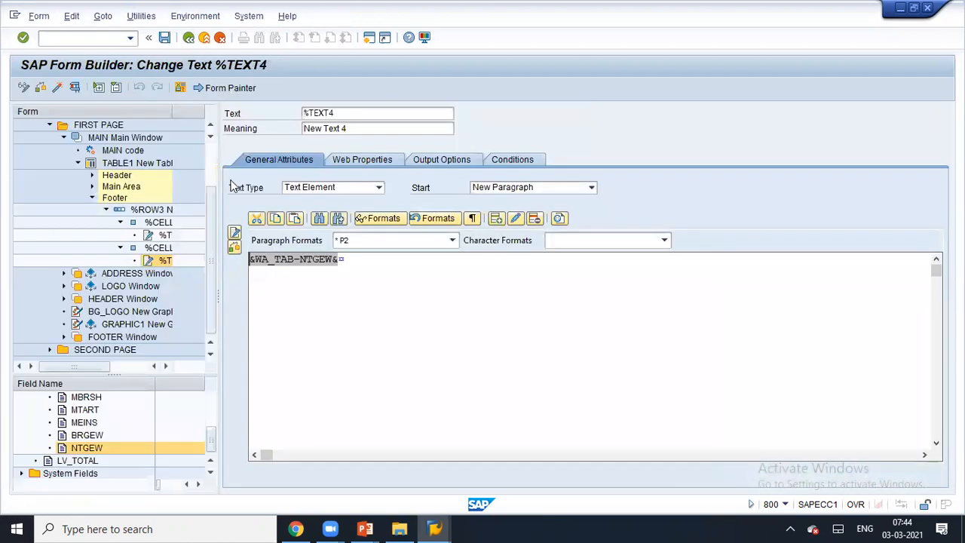
click(113, 163)
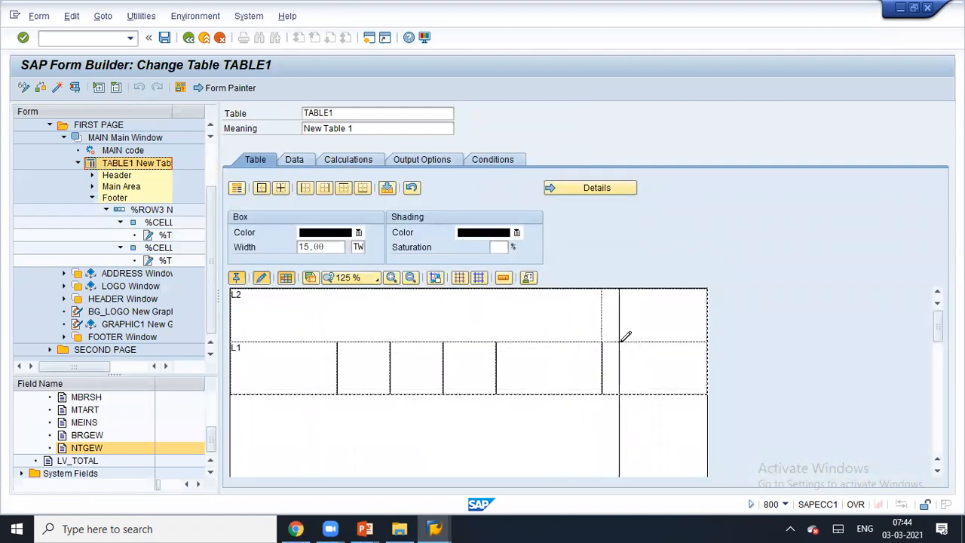
click(238, 188)
click(168, 357)
click(98, 230)
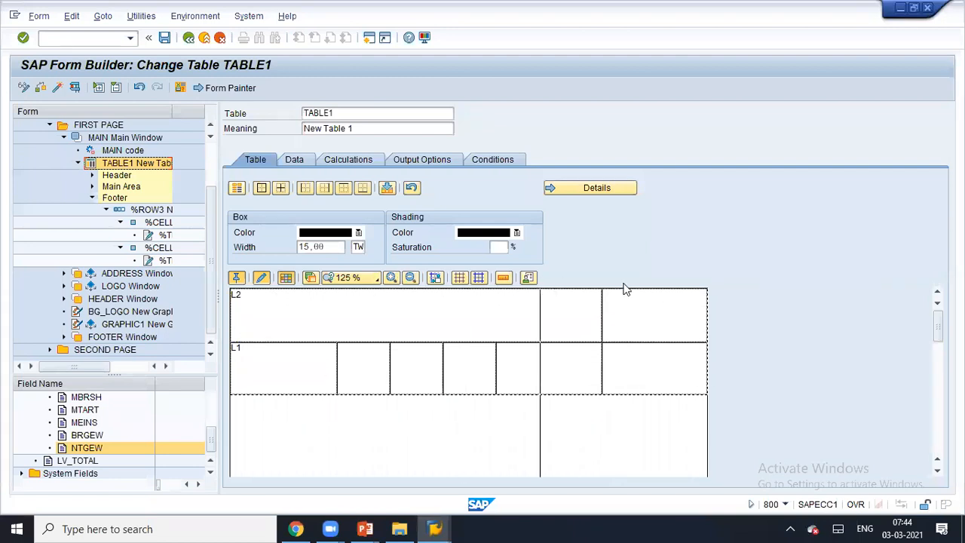
click(76, 88)
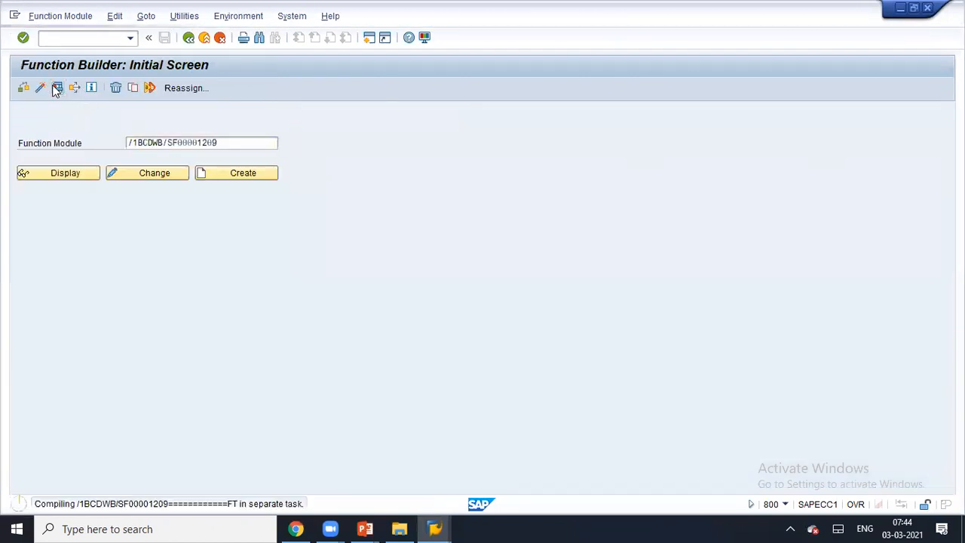
- Test the form's function module with two material numbers and scroll the LP01 print preview
click(56, 88)
click(257, 292)
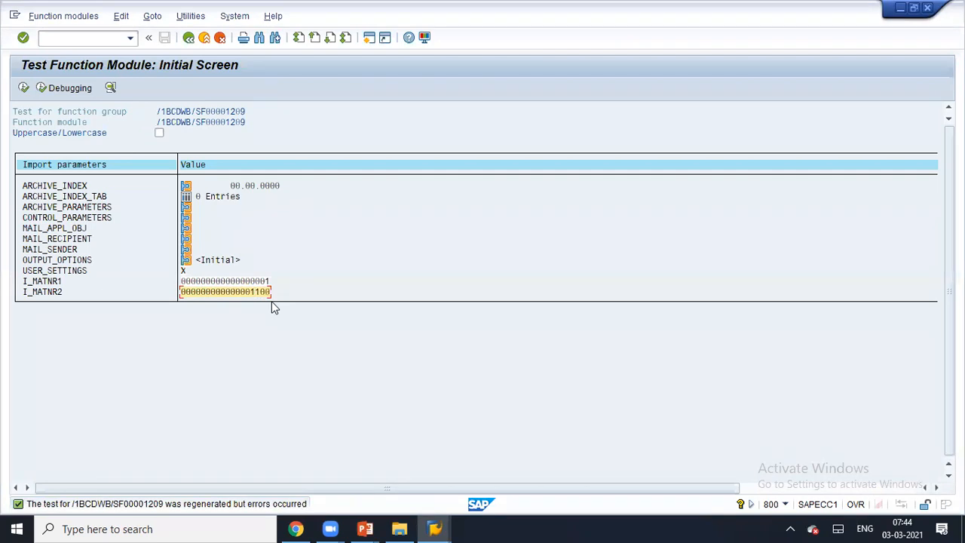
click(23, 87)
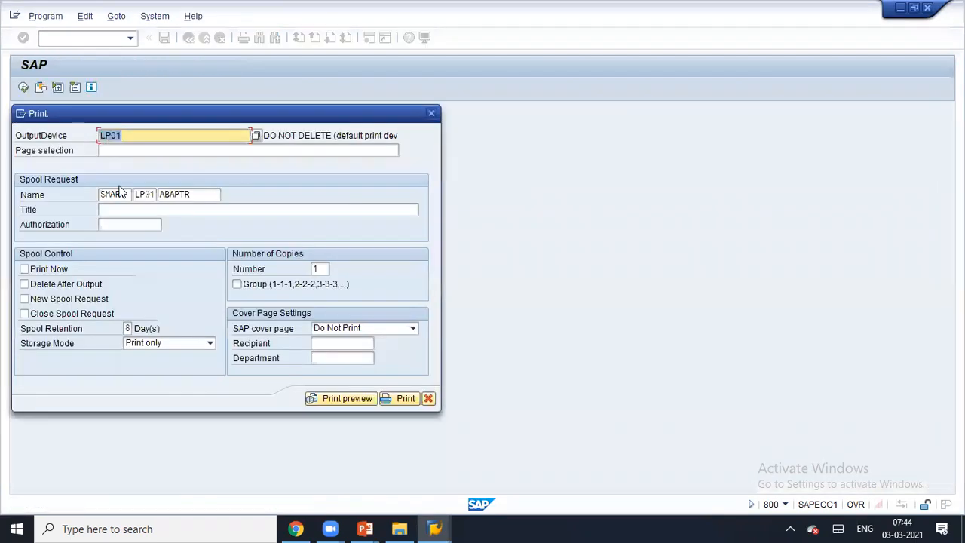
click(347, 404)
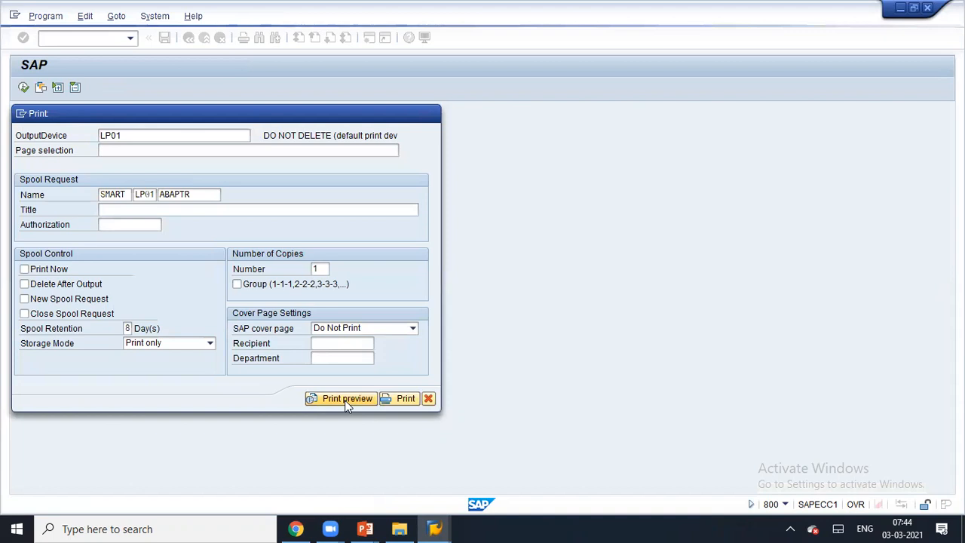
scroll(343, 398, down, 10)
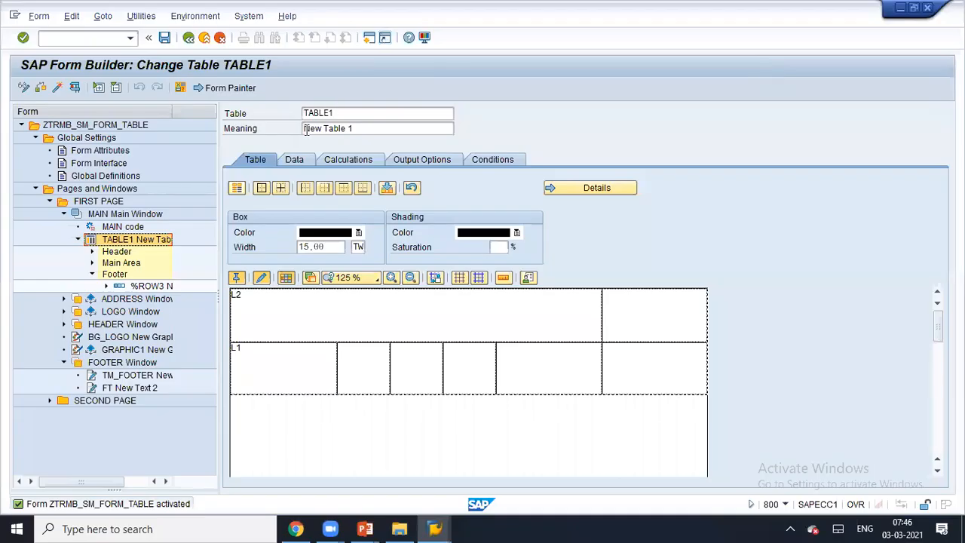
- Start Smart Styles, pick style ZTRMB_SM_FORM_TABLE_STYLES from history and copy its name
click(368, 40)
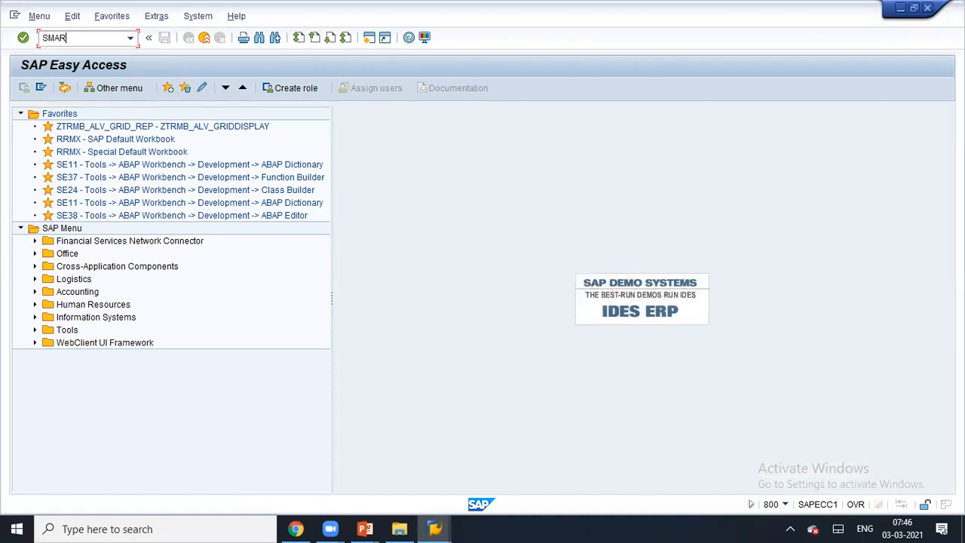
text(ES)
key(Return)
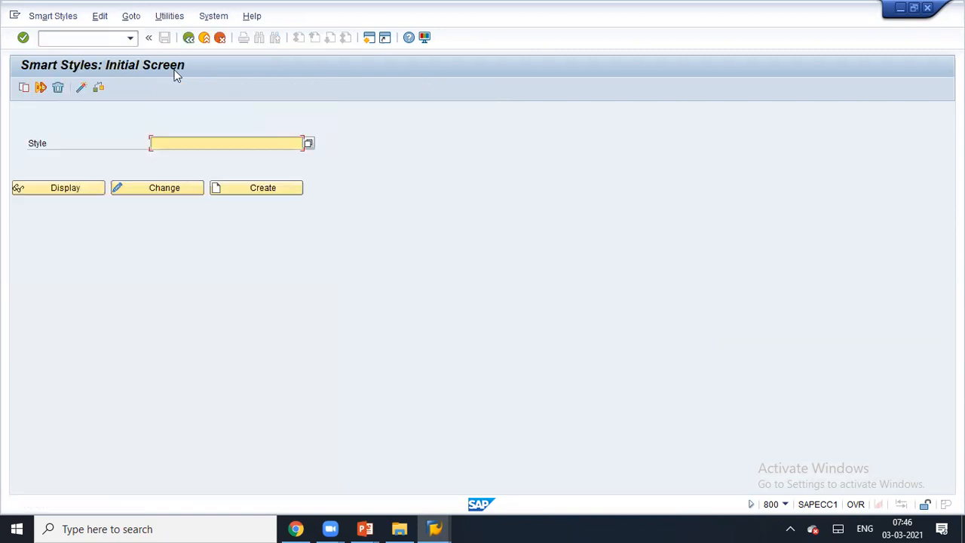
click(173, 143)
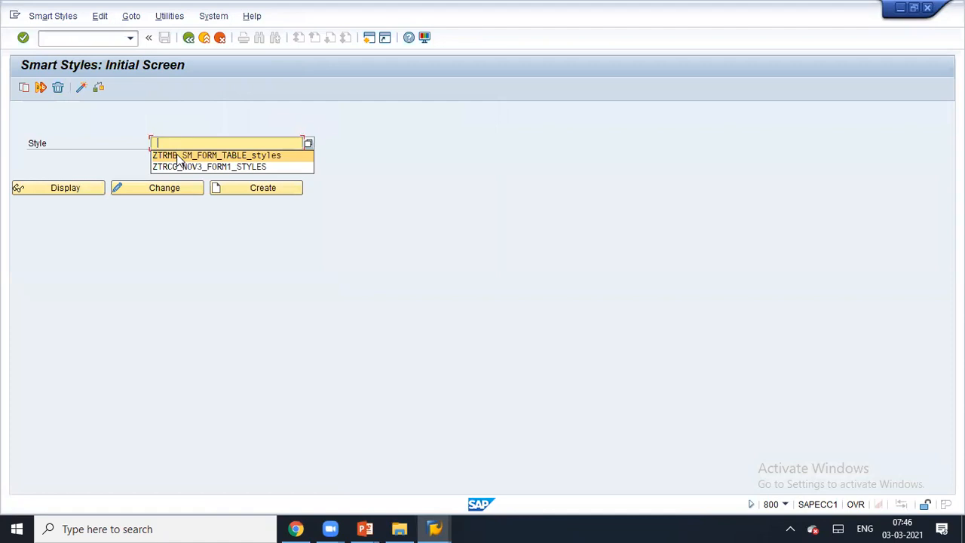
click(179, 156)
key(ctrl+a)
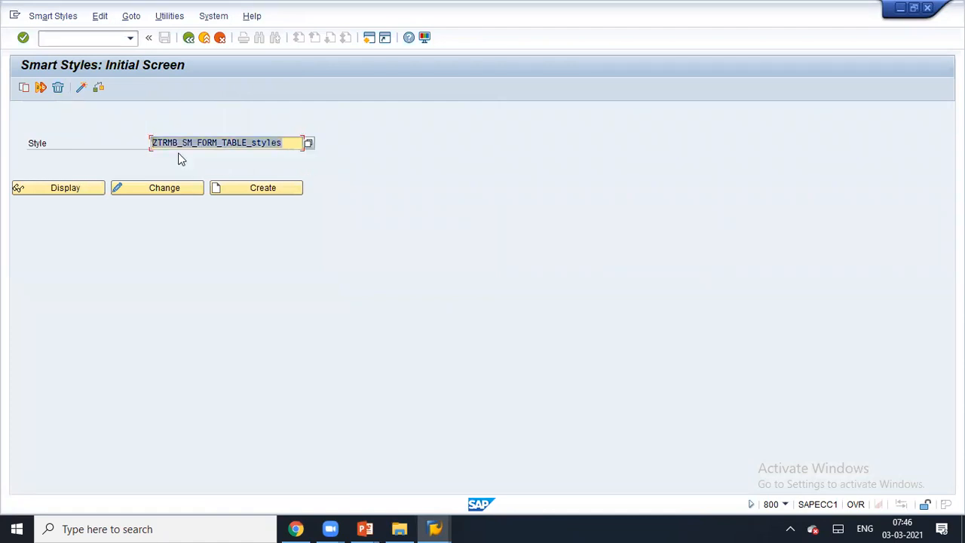
key(ctrl+c)
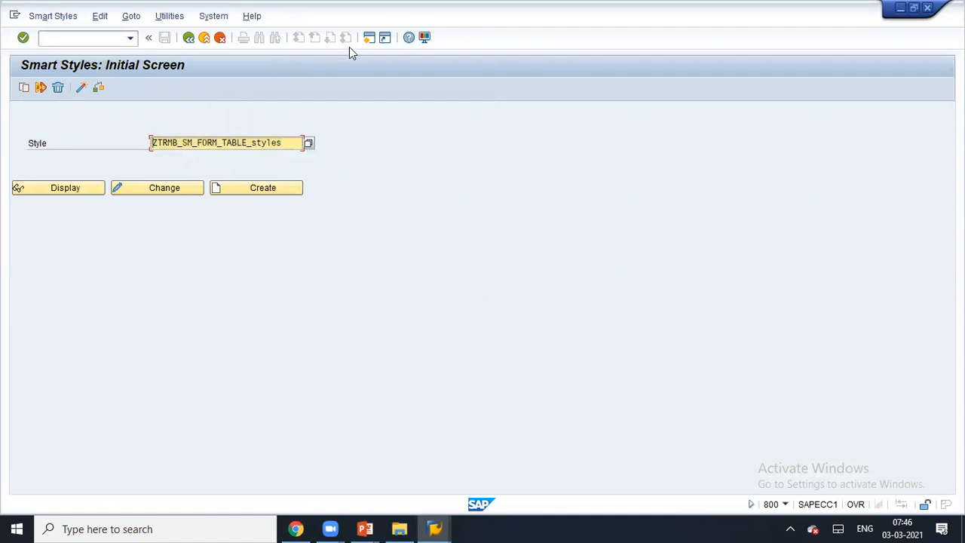
- In a new session, open ZTRMB_SM_FORM_TABLE_STYLES for change from SMARTFORMS with the tree widened
click(368, 40)
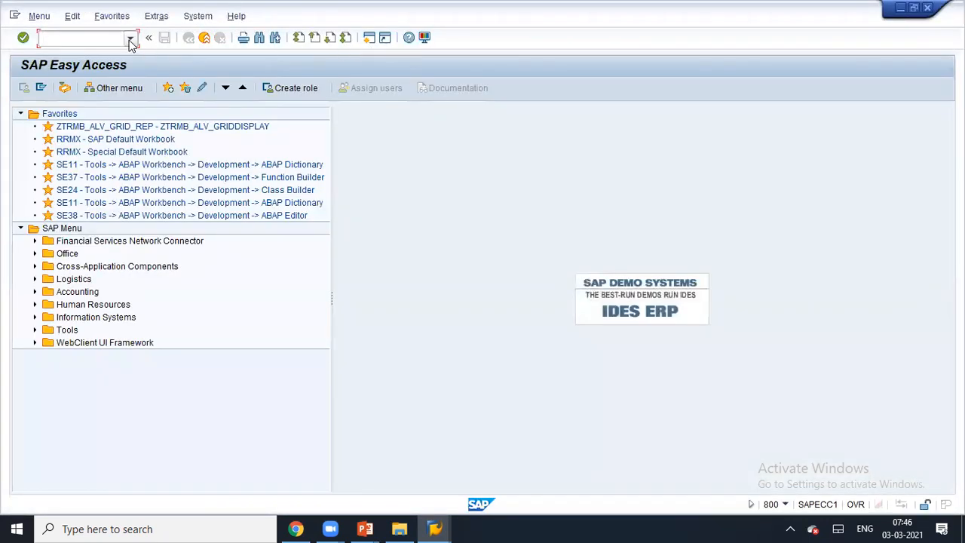
click(131, 38)
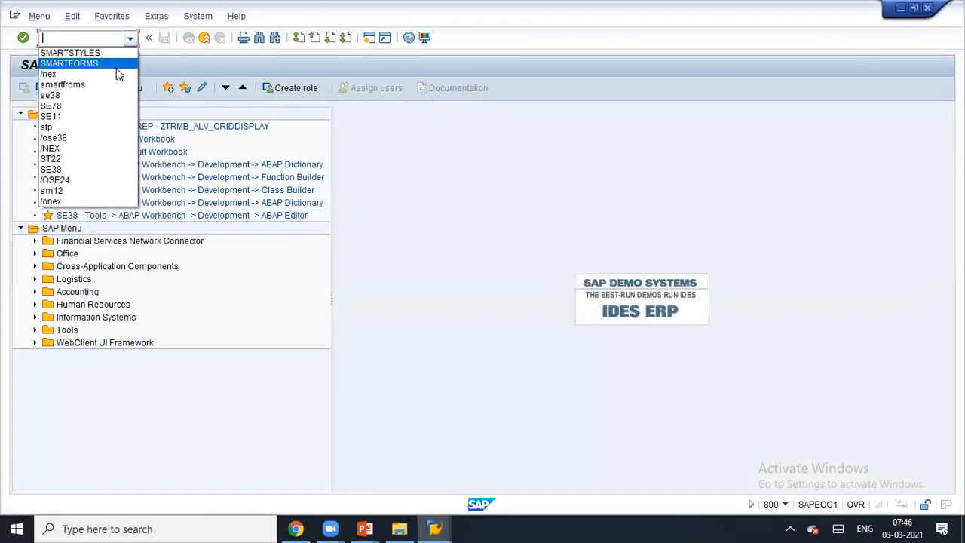
click(118, 64)
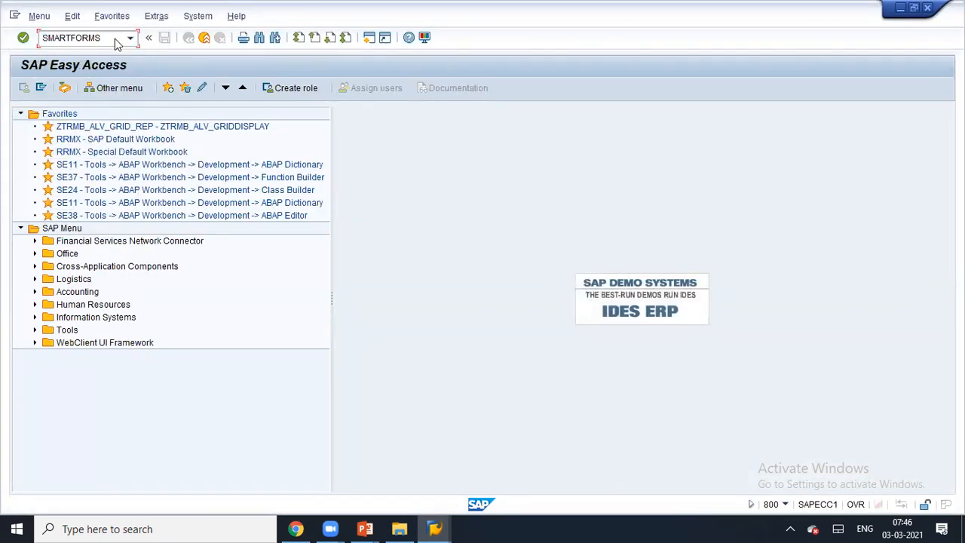
key(Return)
click(37, 144)
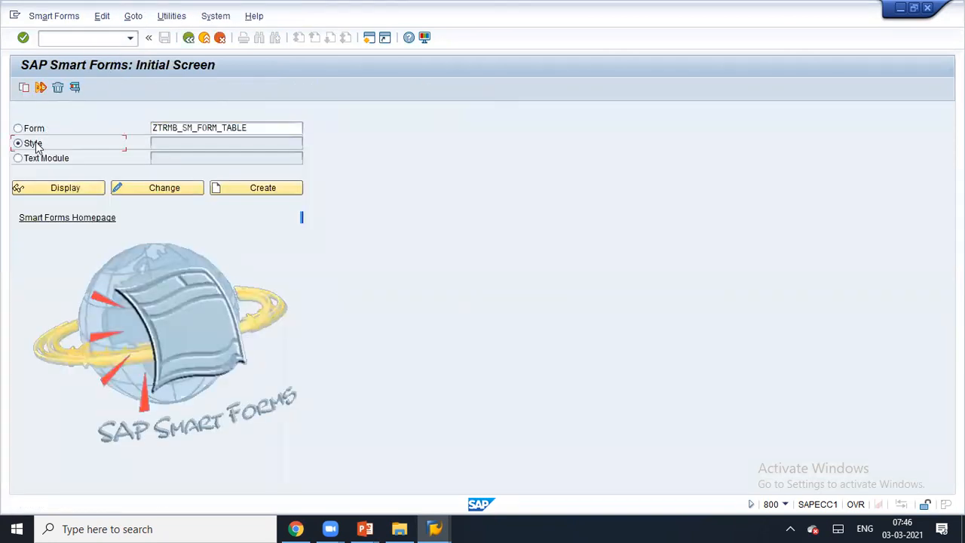
click(202, 143)
click(208, 154)
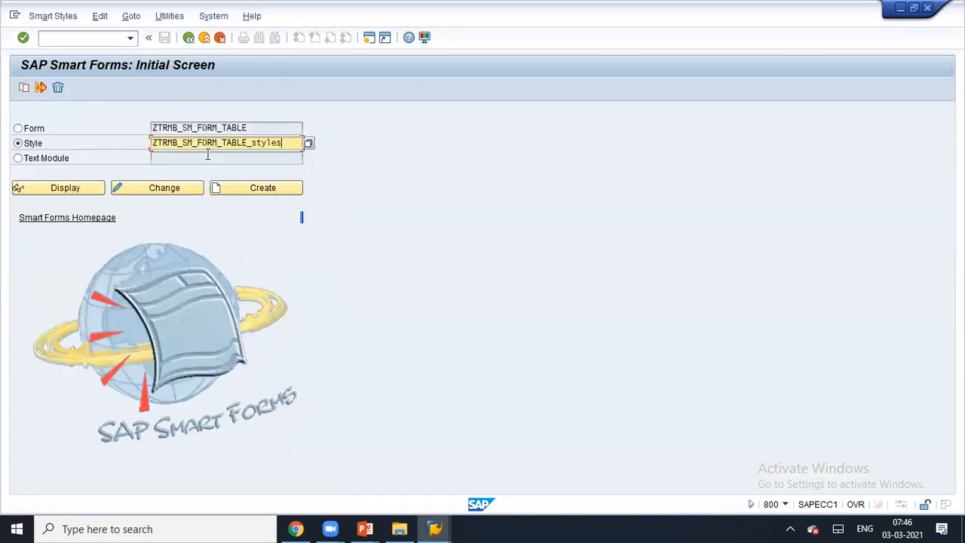
click(192, 189)
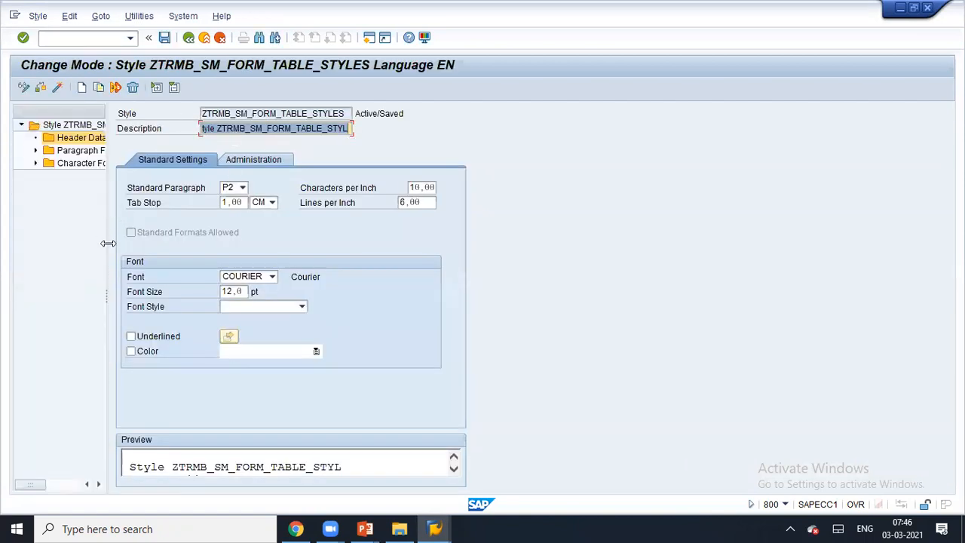
drag(108, 243, 195, 243)
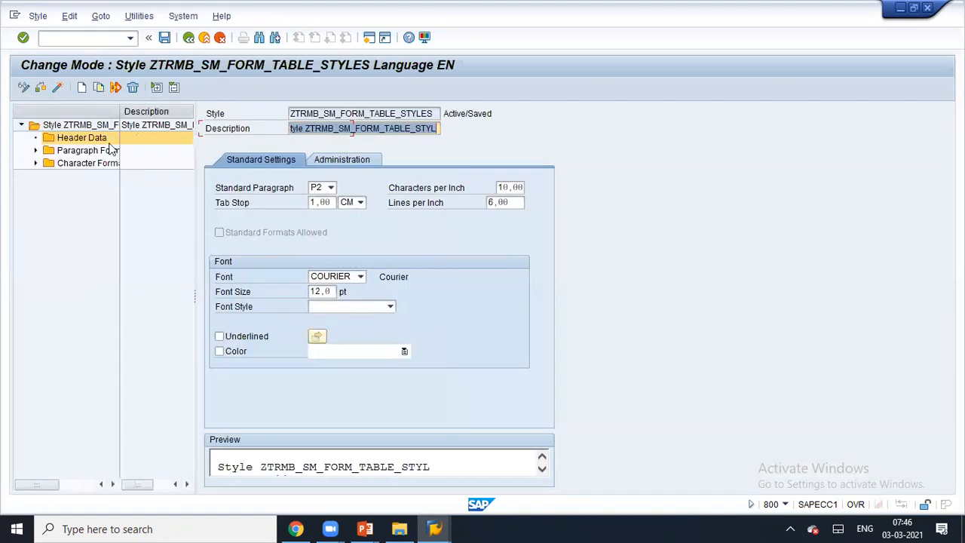
- Rerun SMARTFORMS, set the initial screen to Style, then return to the main menu
click(189, 37)
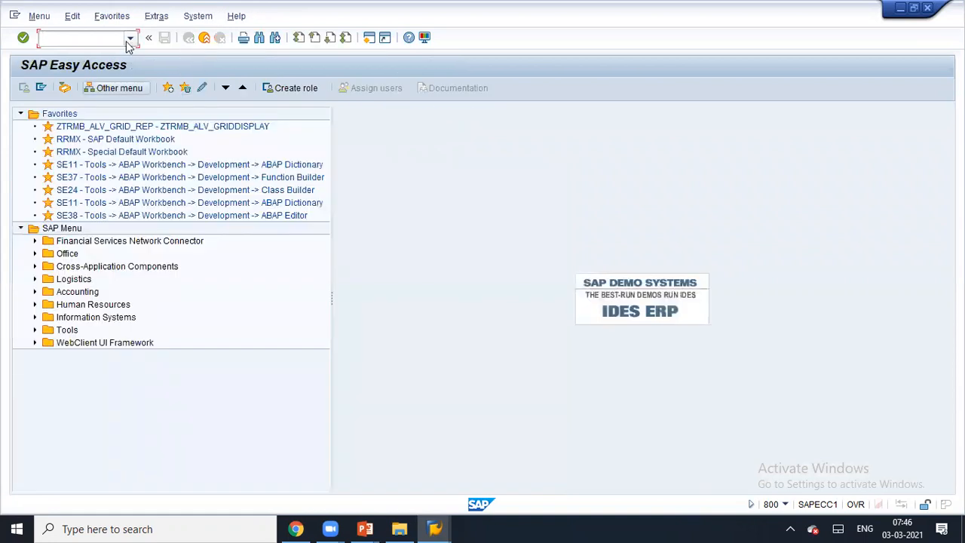
click(129, 39)
click(118, 63)
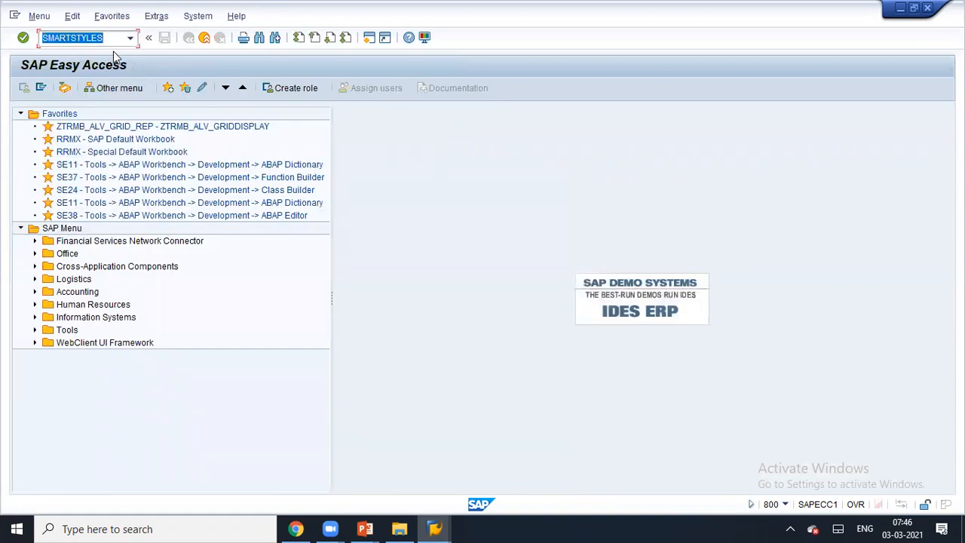
click(129, 40)
click(108, 51)
key(Return)
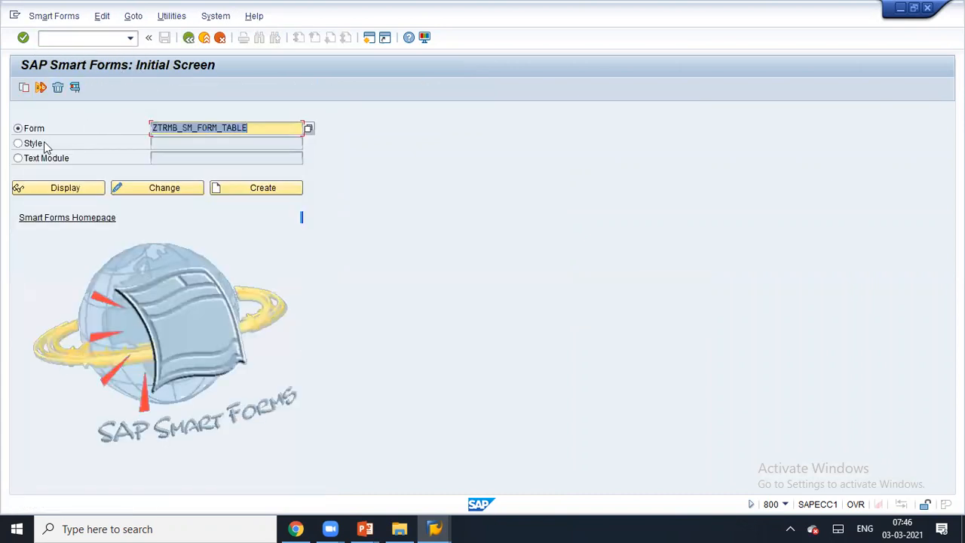
click(24, 146)
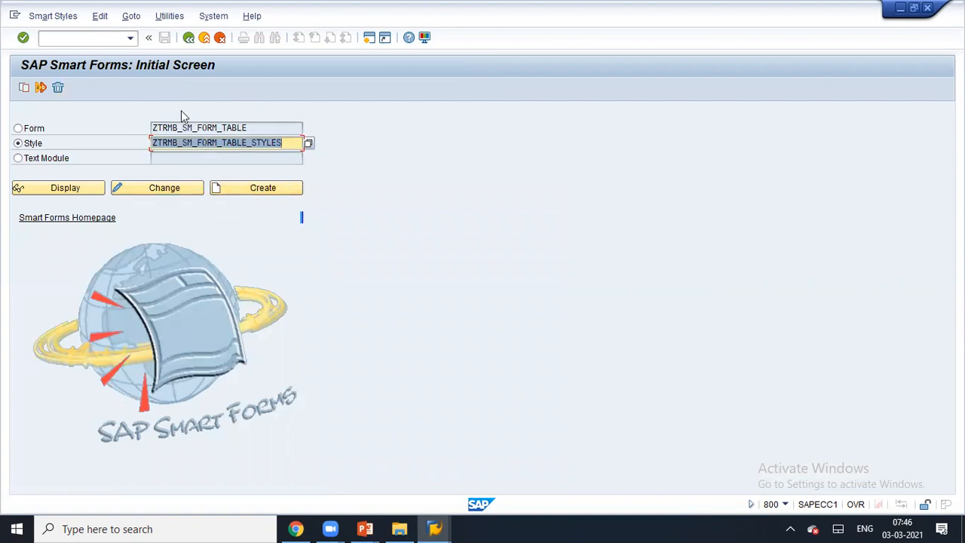
click(189, 37)
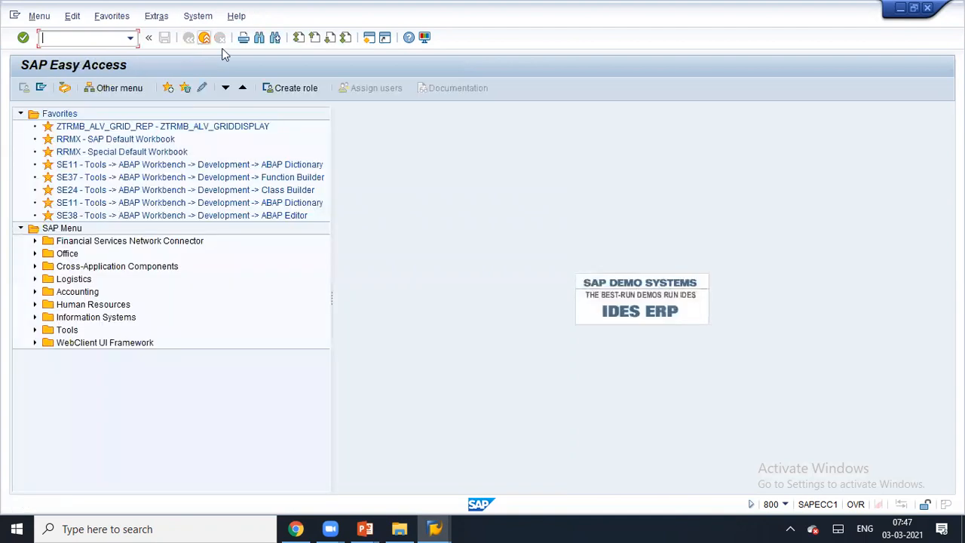
- Run SMARTSTYLES and open ZTRMB_SM_FORM_TABLE_STYLES for change with the tree widened
key(alt+Tab)
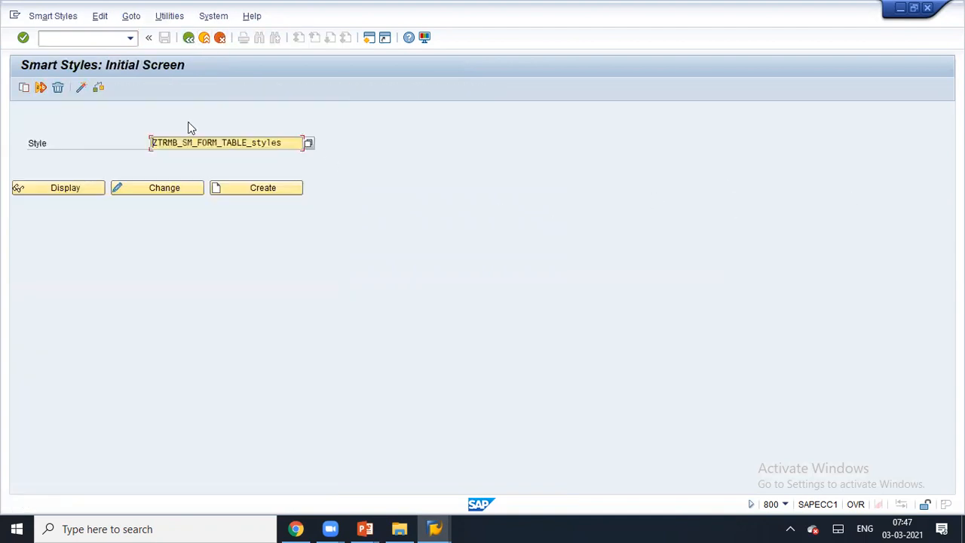
click(130, 38)
click(112, 63)
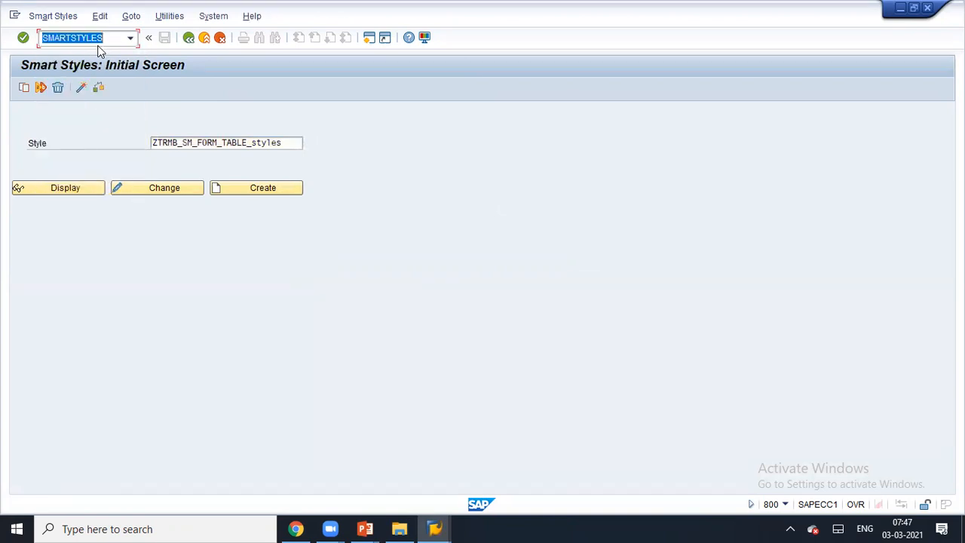
click(173, 142)
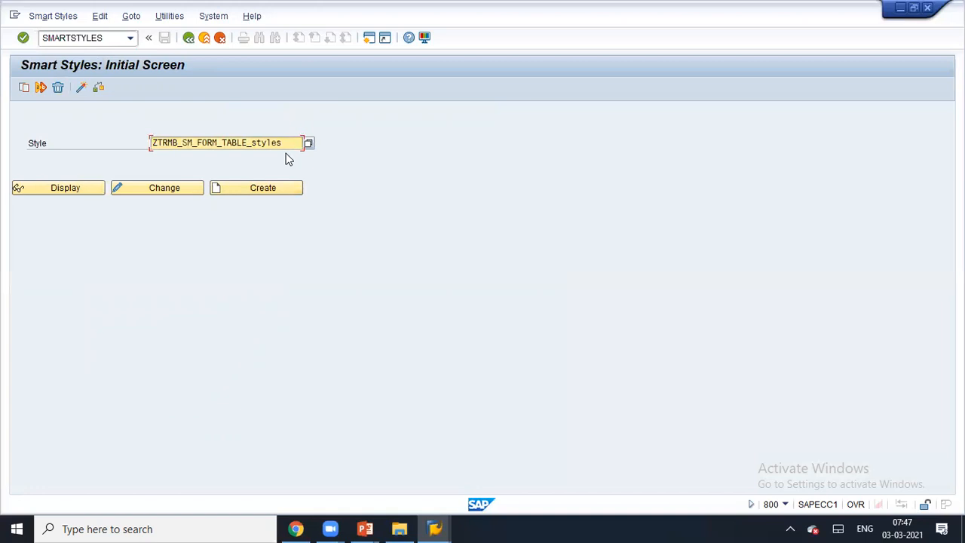
click(158, 188)
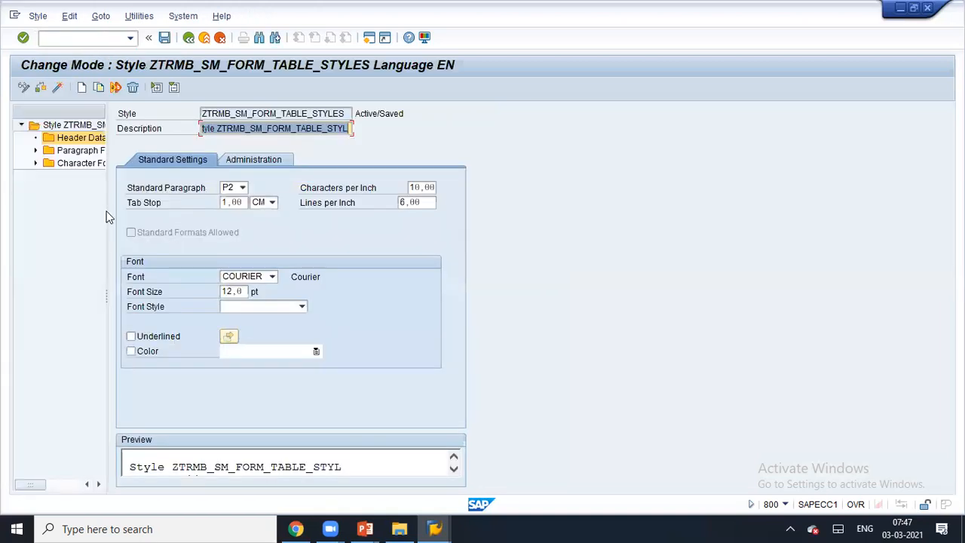
drag(106, 234, 264, 226)
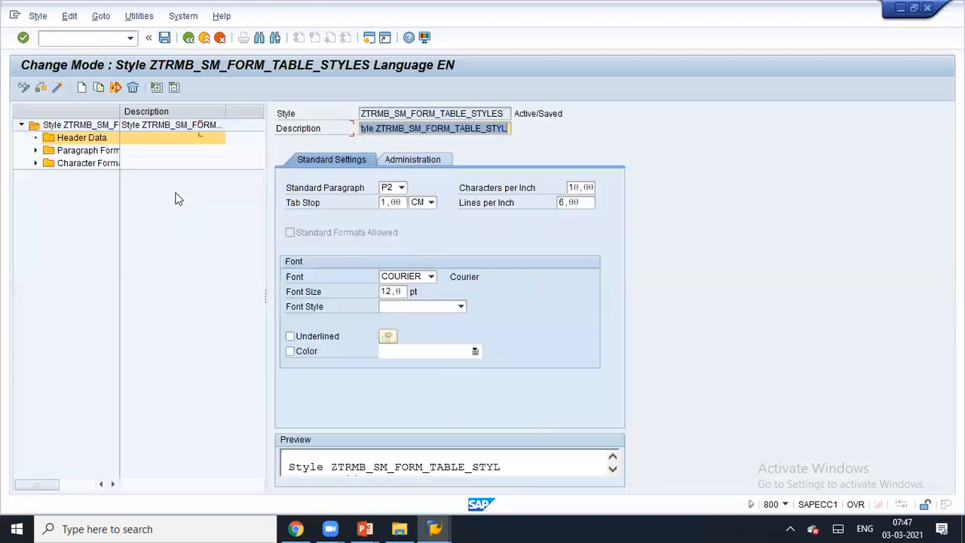
- Open character format C1 and leave it with no superscript or subscript
click(35, 163)
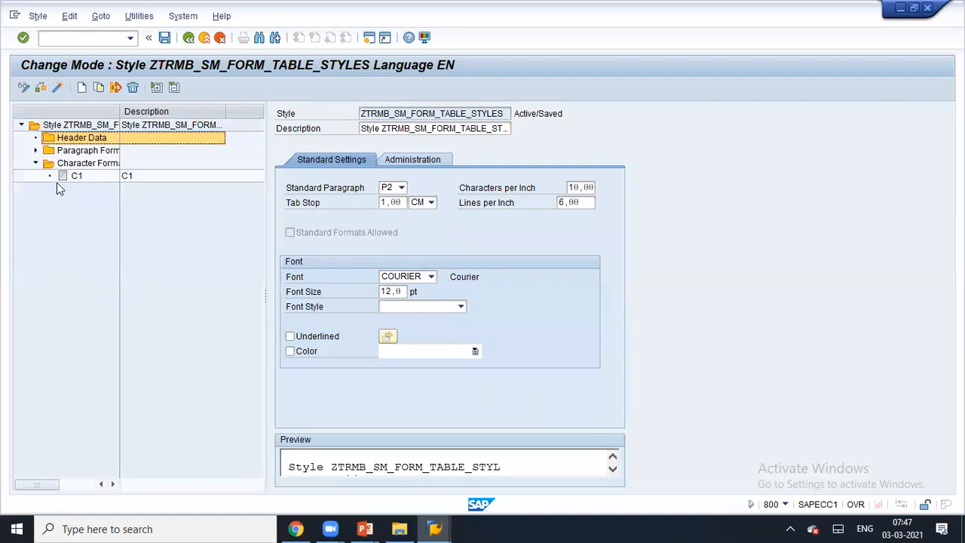
click(64, 177)
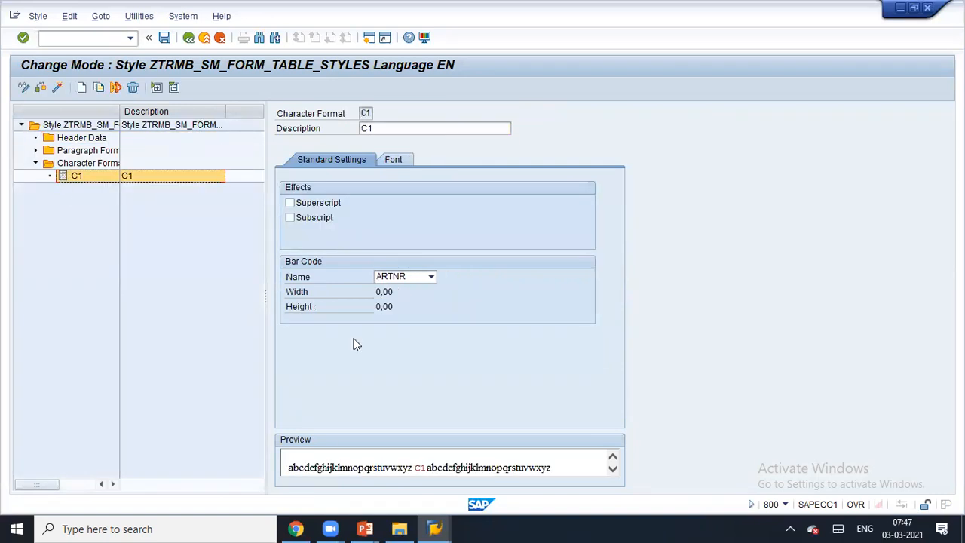
click(305, 205)
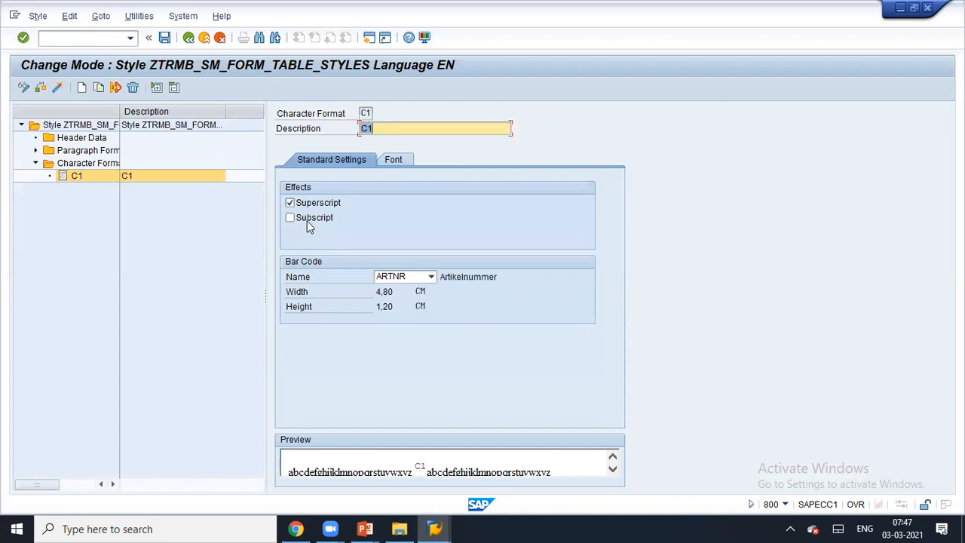
click(306, 219)
click(307, 219)
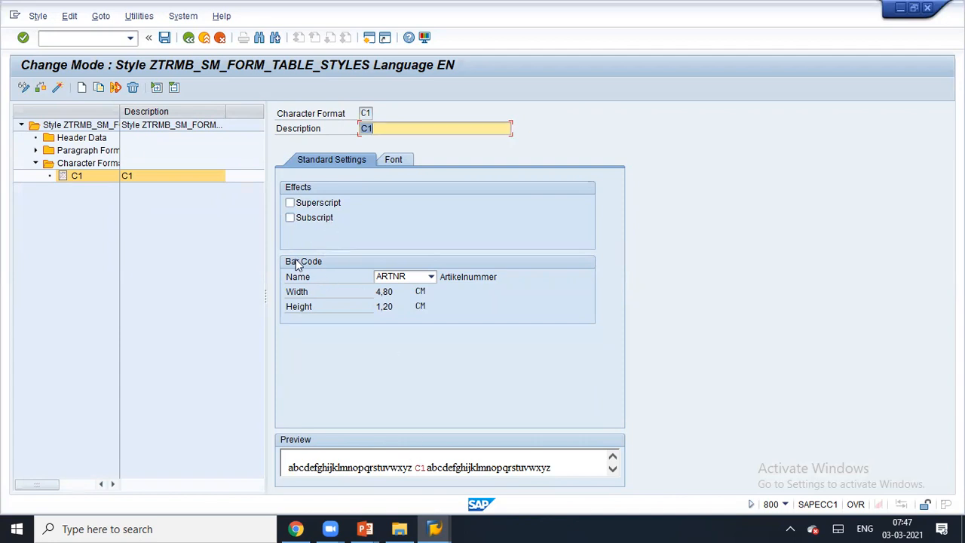
- Open paragraph format P1 and review its font colour, keeping it red
click(36, 150)
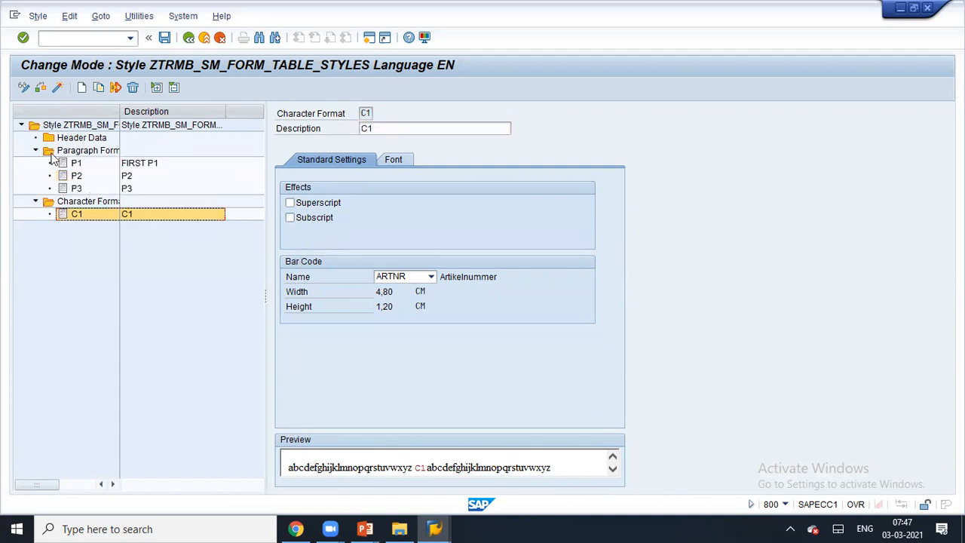
click(65, 167)
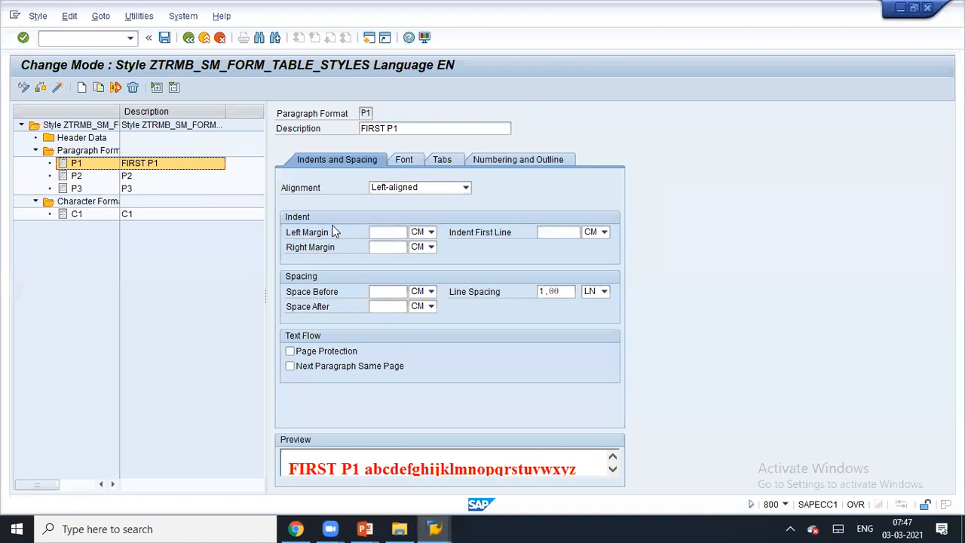
click(402, 161)
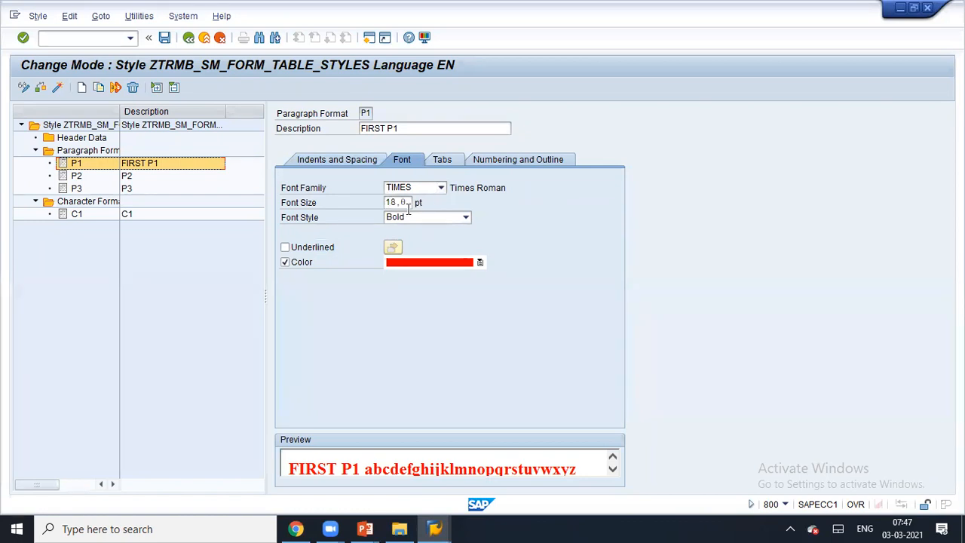
click(456, 262)
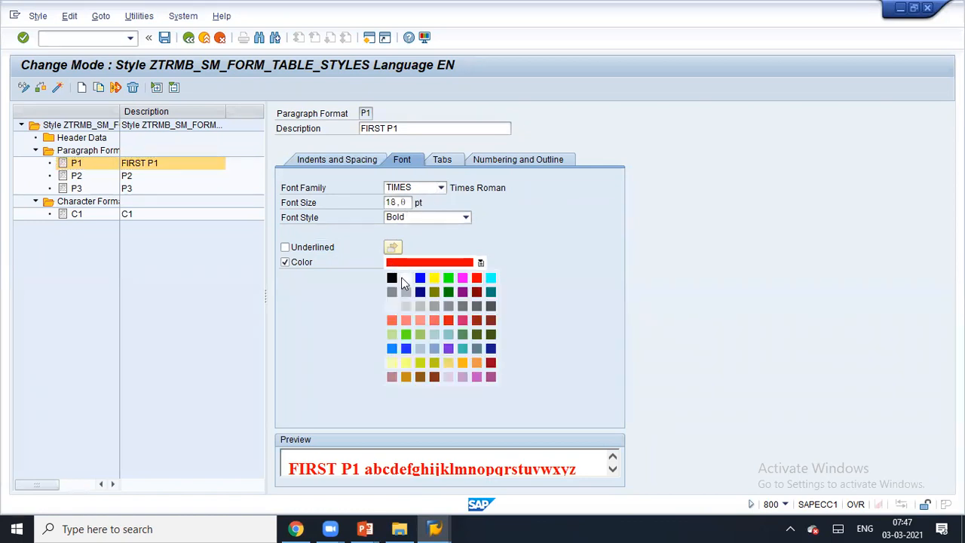
click(492, 245)
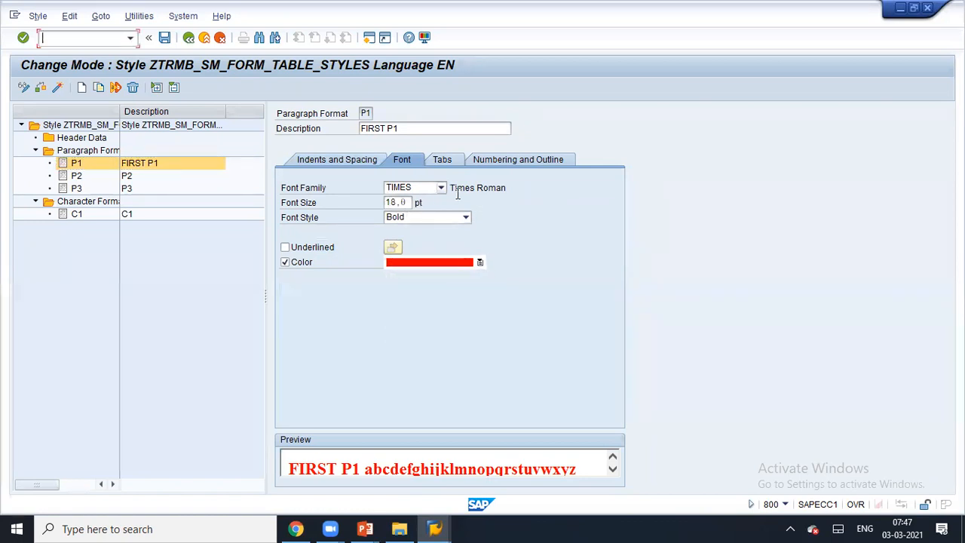
click(352, 160)
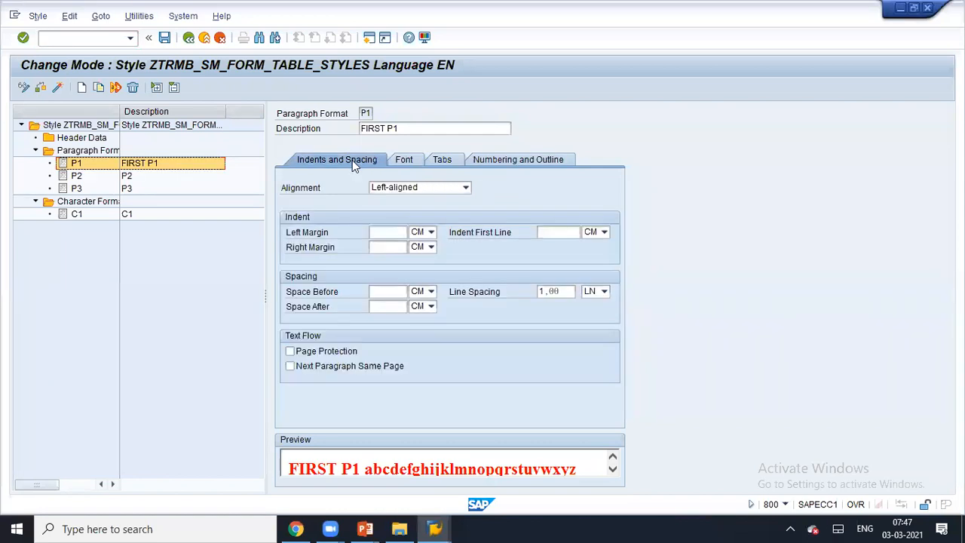
- Set P1's alignment to Centered and switch on Page Protection
click(382, 192)
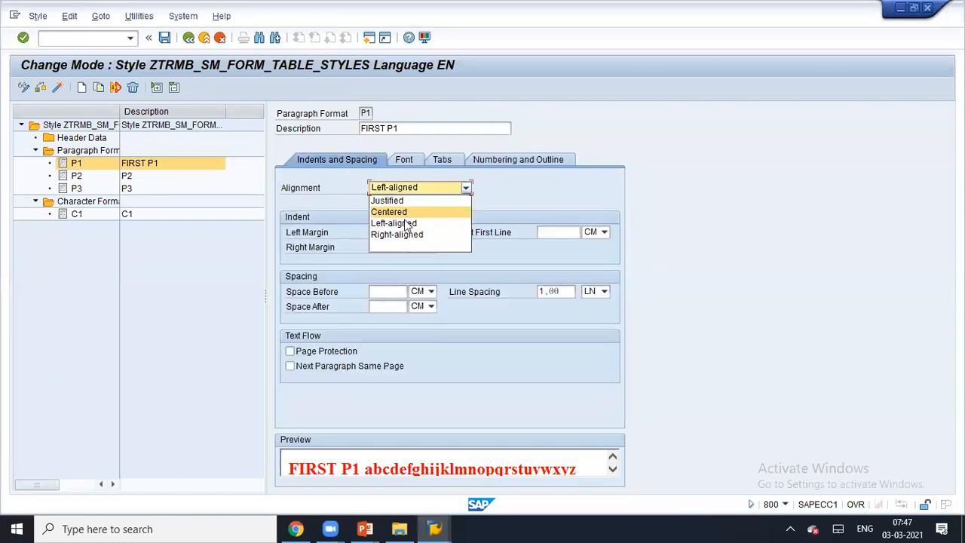
click(389, 211)
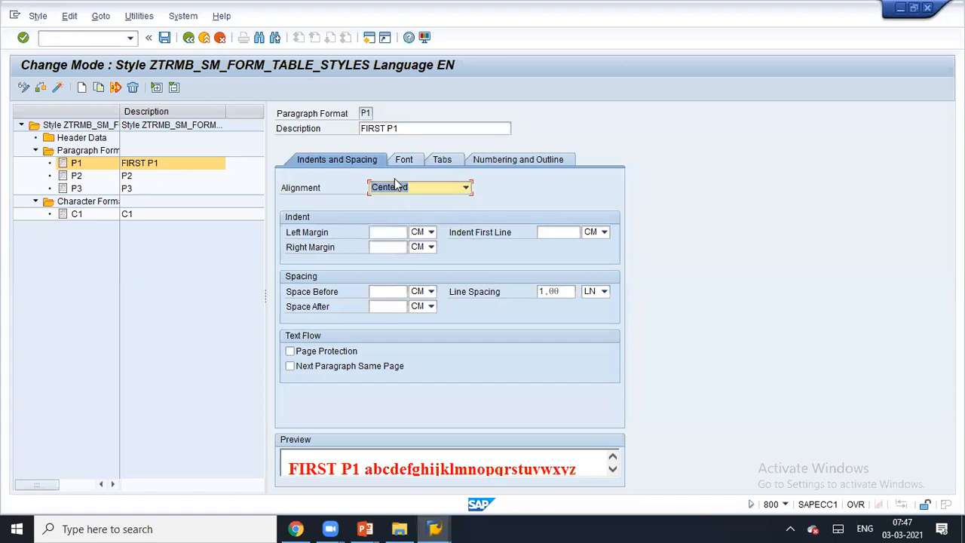
click(377, 234)
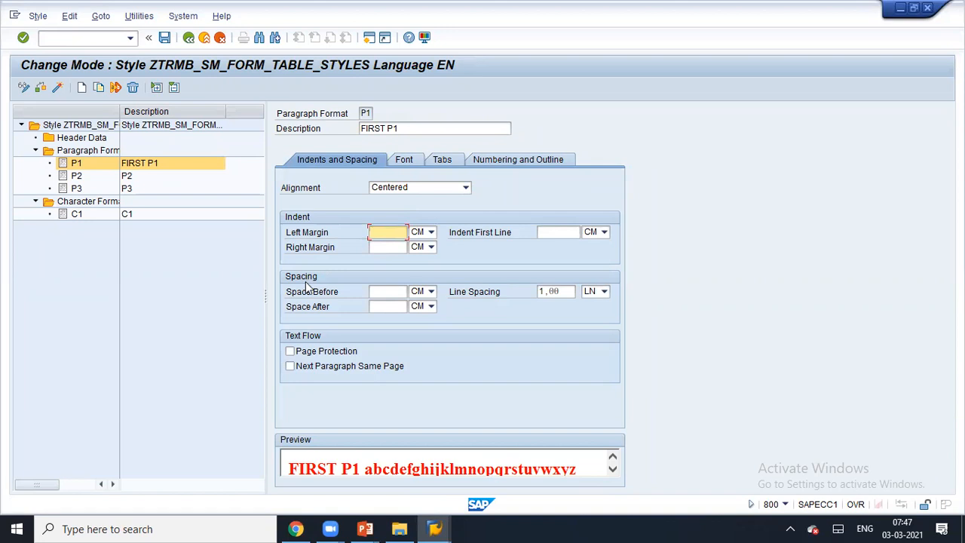
click(377, 292)
click(317, 356)
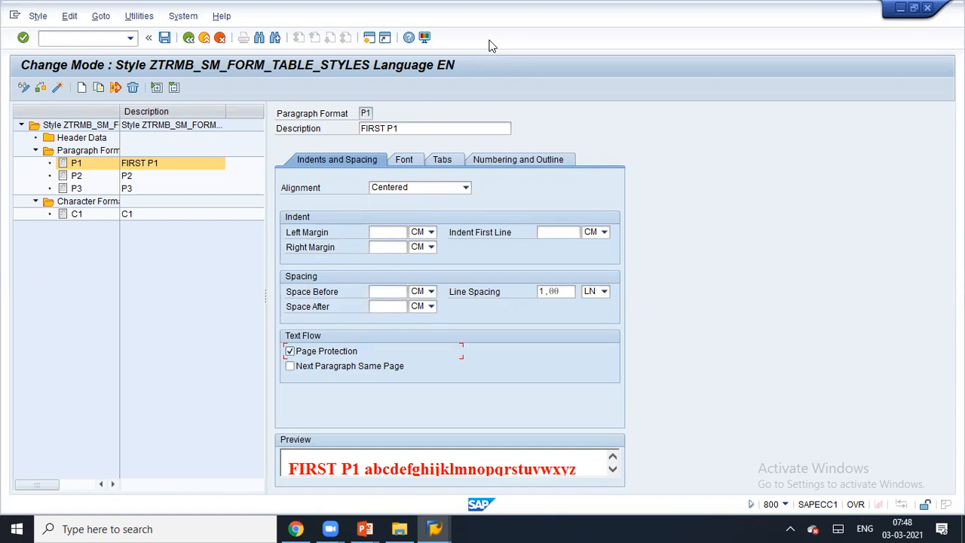
drag(641, 249, 798, 245)
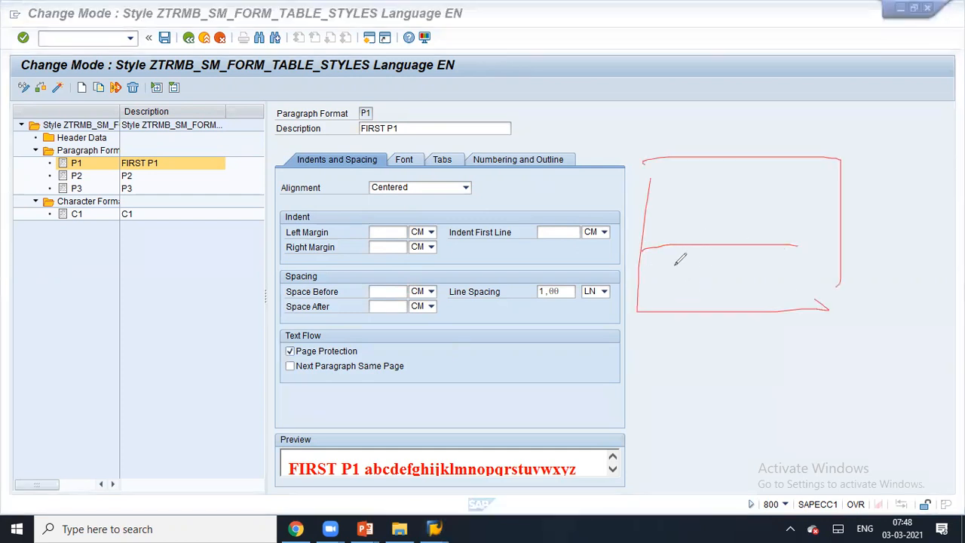
drag(673, 258, 683, 309)
drag(650, 340, 756, 434)
drag(642, 341, 754, 433)
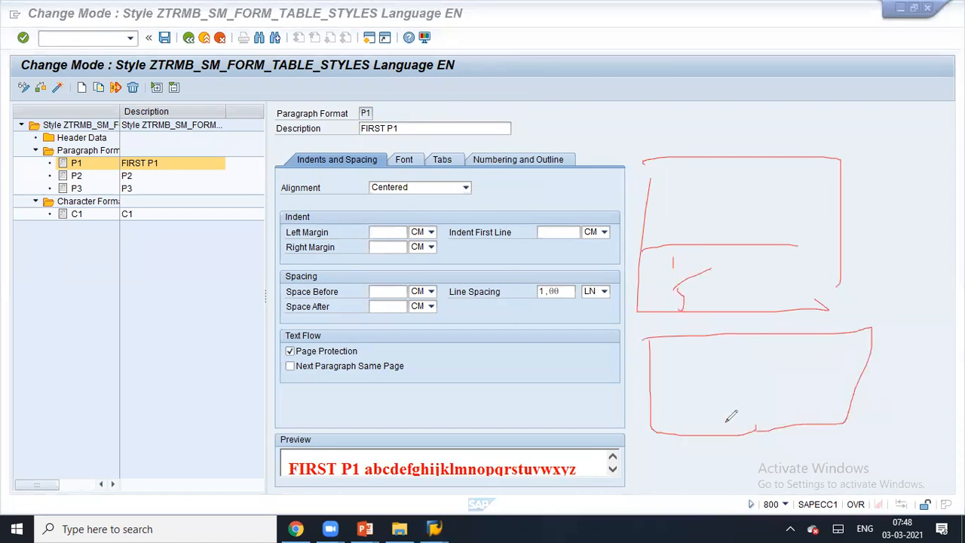
mouse_move(690, 336)
mouse_down()
mouse_move(689, 407)
mouse_move(694, 387)
mouse_up()
drag(719, 340, 735, 408)
drag(780, 318, 782, 378)
drag(773, 347, 783, 379)
drag(788, 319, 828, 330)
mouse_move(752, 120)
mouse_down()
mouse_move(759, 184)
mouse_move(753, 118)
mouse_move(781, 154)
mouse_move(754, 142)
mouse_up()
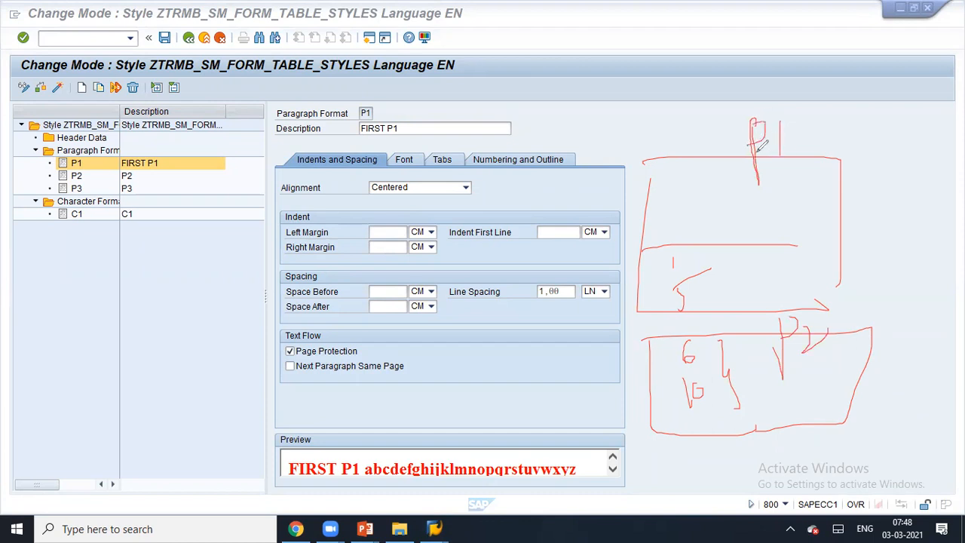
drag(357, 352, 698, 275)
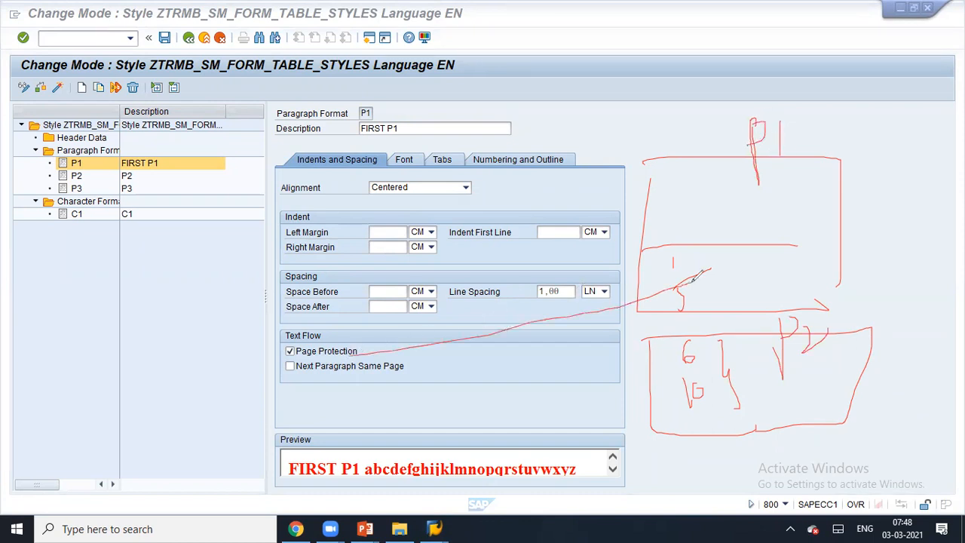
mouse_move(746, 240)
mouse_down()
mouse_move(743, 309)
mouse_move(755, 360)
mouse_up()
drag(786, 268, 732, 325)
drag(741, 272, 785, 347)
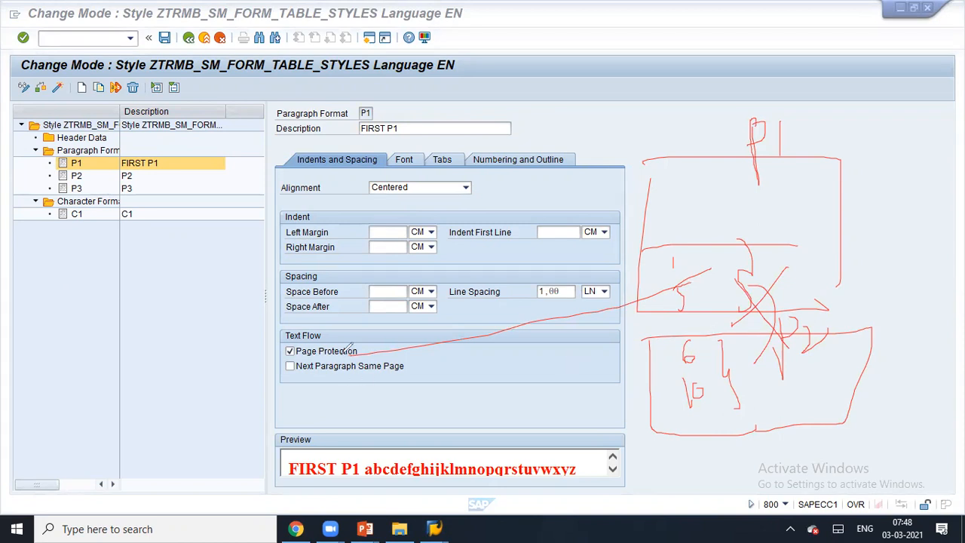
drag(691, 270, 745, 257)
drag(690, 303, 751, 293)
mouse_move(745, 336)
mouse_down()
mouse_move(759, 383)
mouse_move(745, 429)
mouse_up()
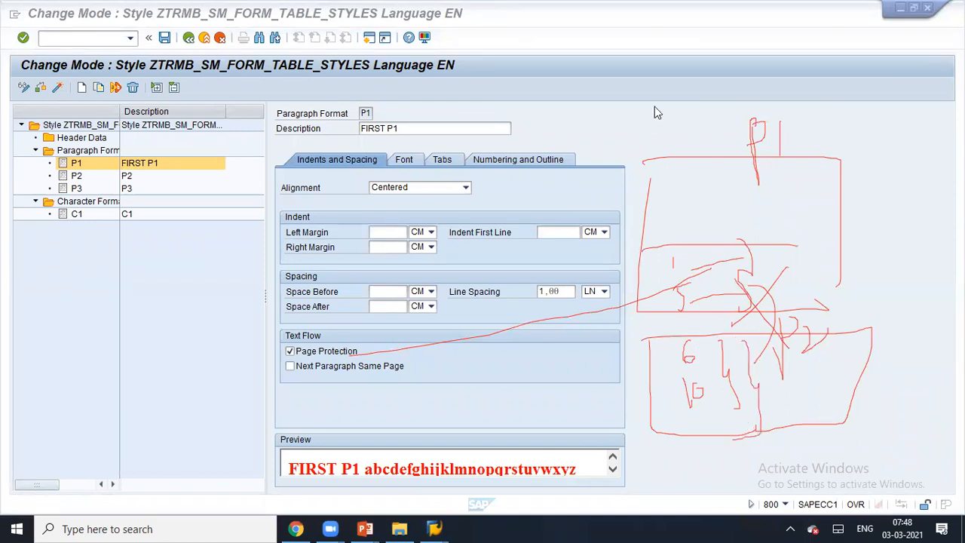
click(653, 107)
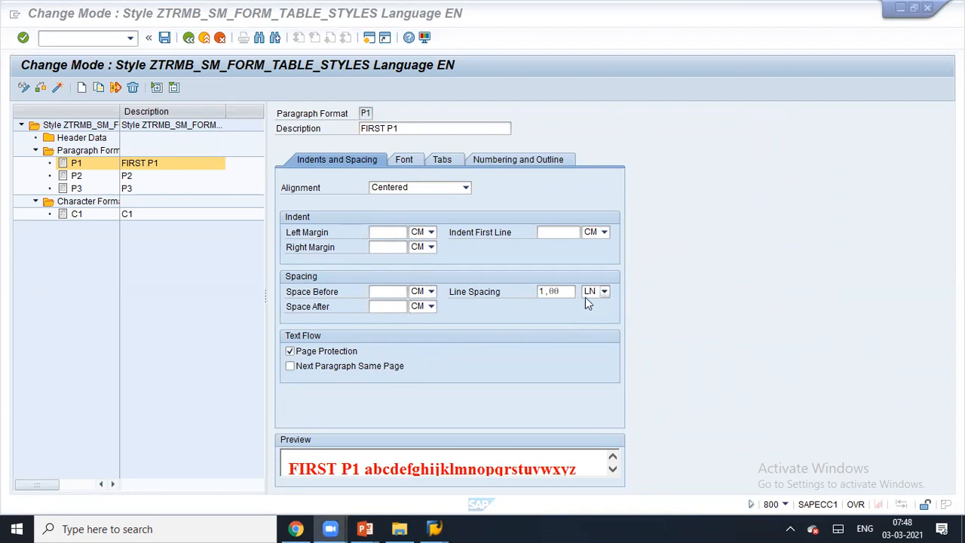
- Review P1's line spacing unit and first tab stop unit choices
click(547, 291)
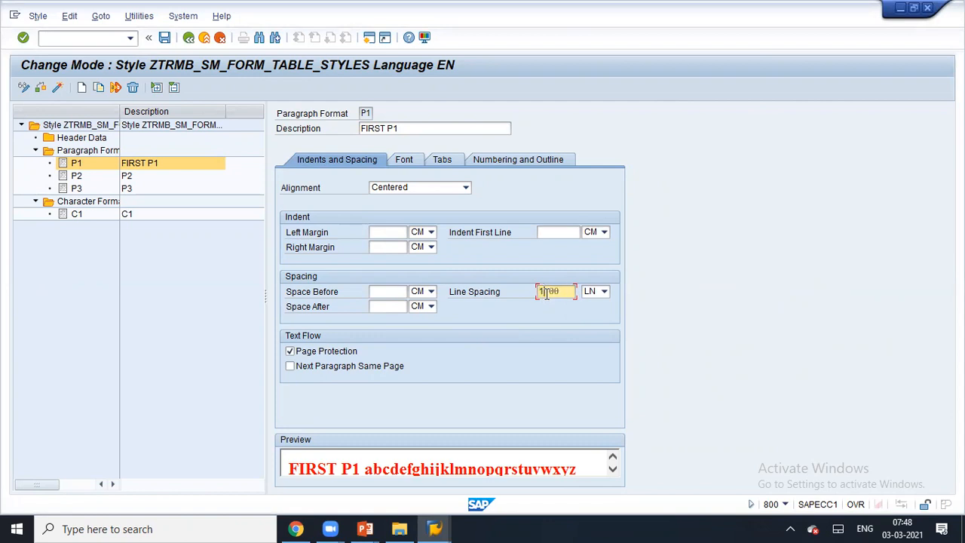
click(603, 291)
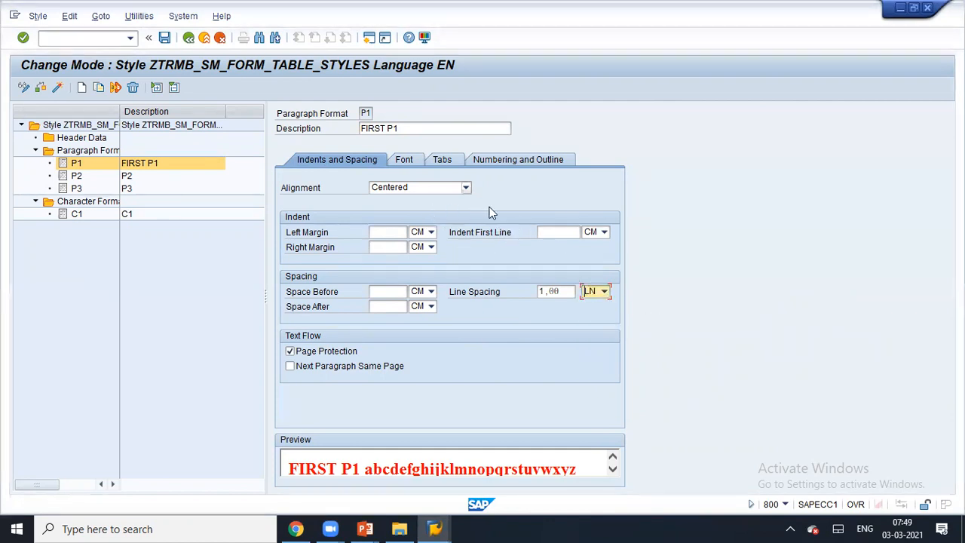
click(448, 161)
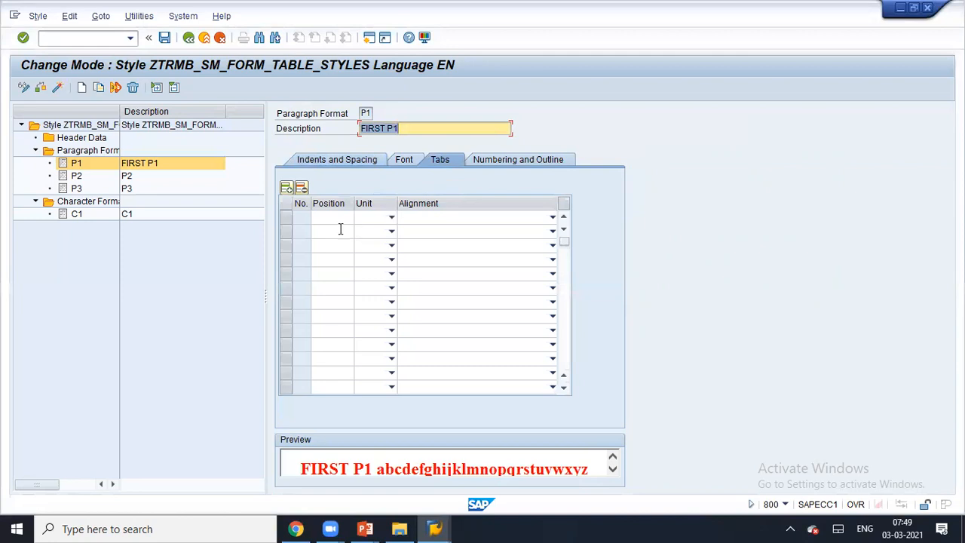
click(391, 218)
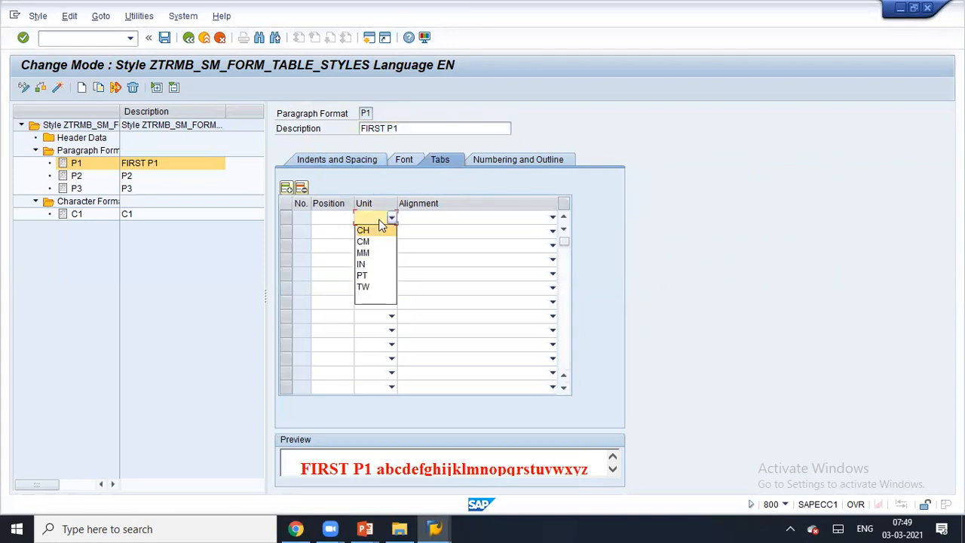
click(332, 217)
click(392, 219)
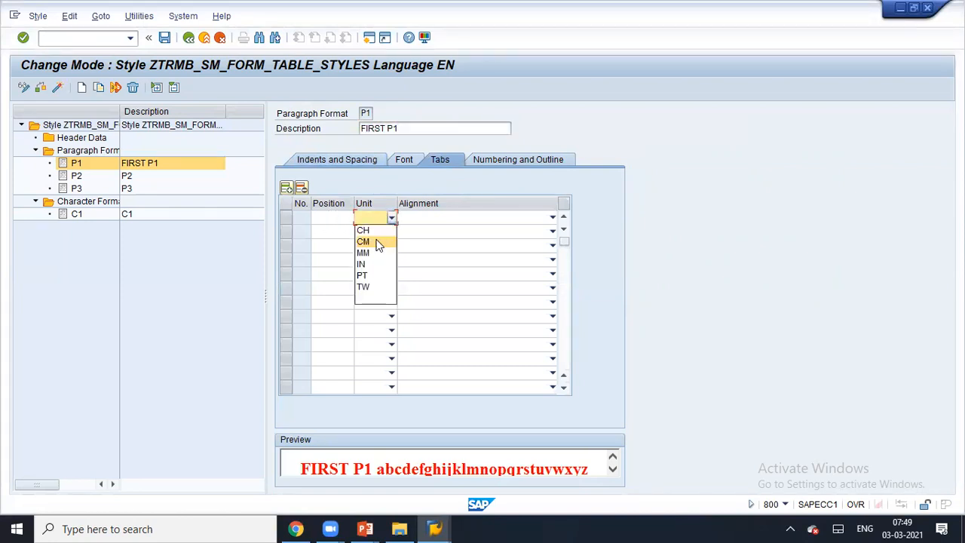
- Browse P1's Numbering and Outline and Font settings, then select character format C1
click(508, 165)
click(513, 162)
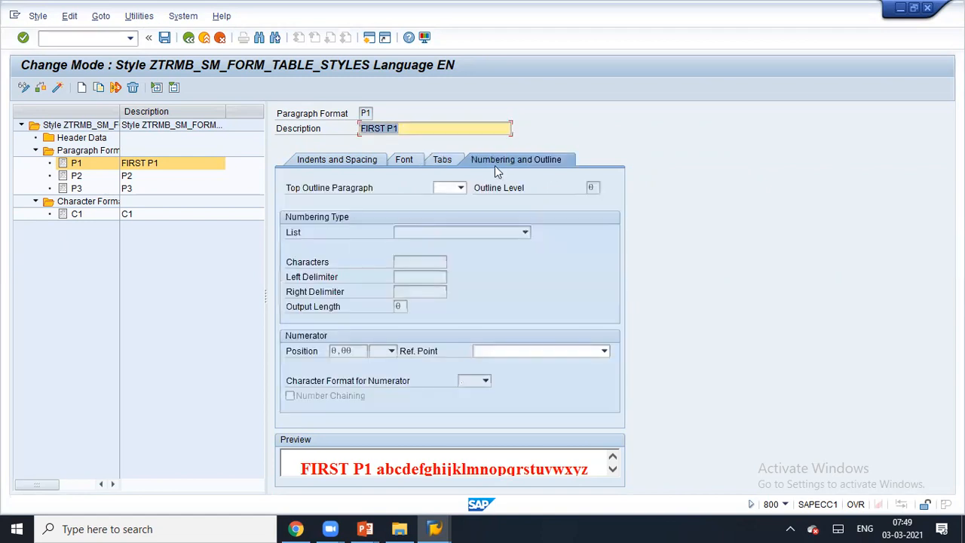
click(461, 187)
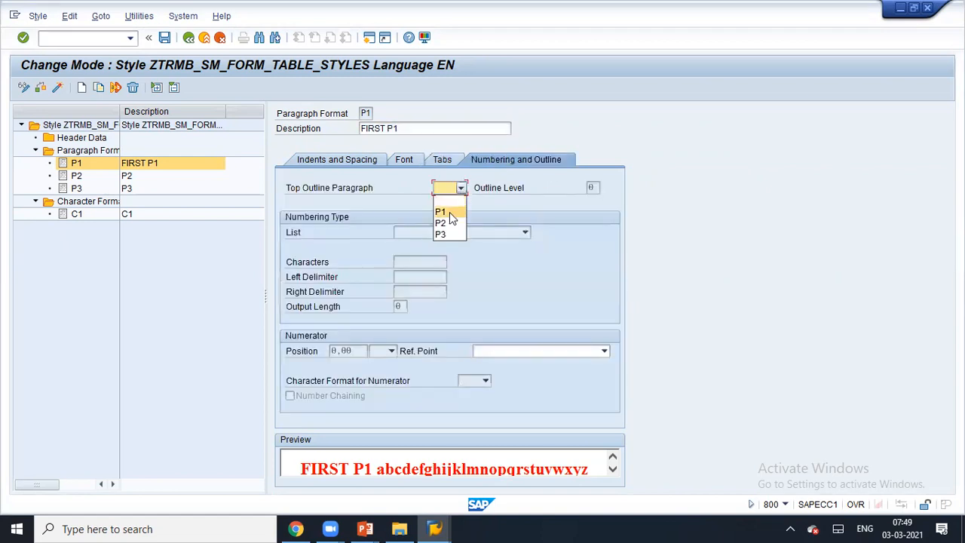
click(560, 260)
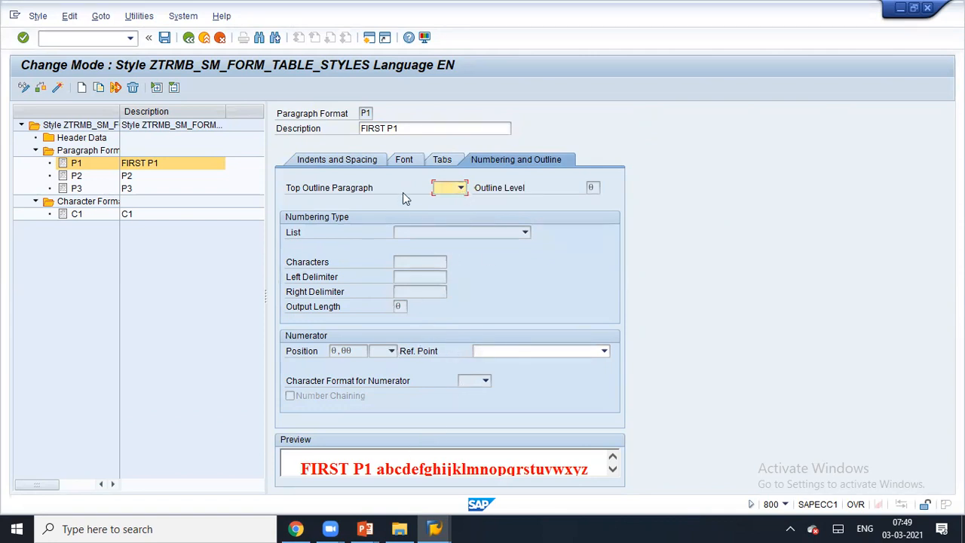
click(402, 160)
click(442, 159)
click(413, 161)
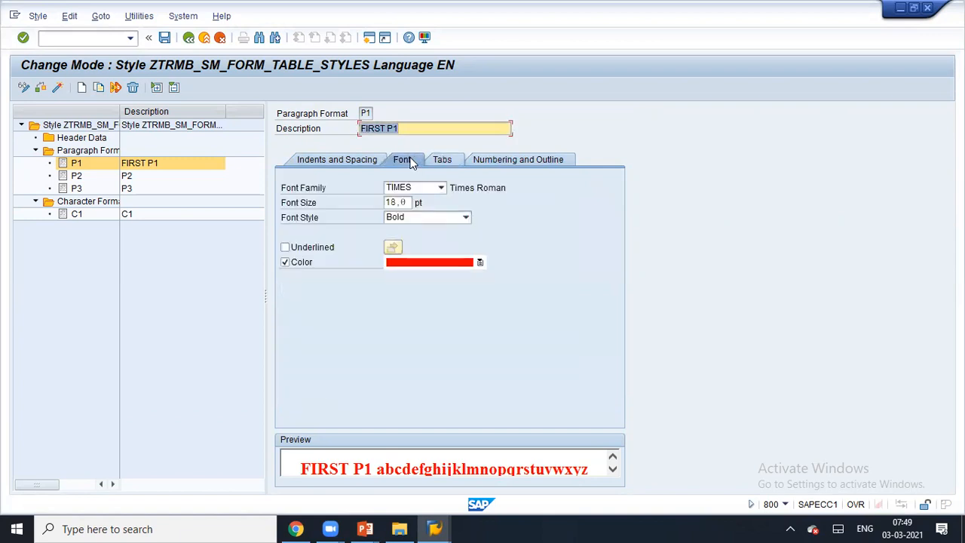
click(66, 217)
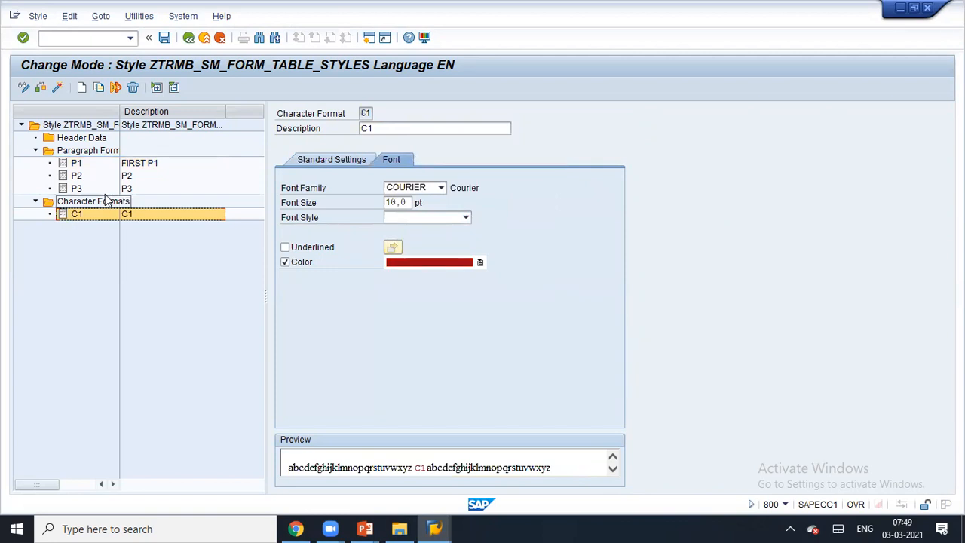
- Browse C1's font family list, leaving it at COURIER
click(440, 187)
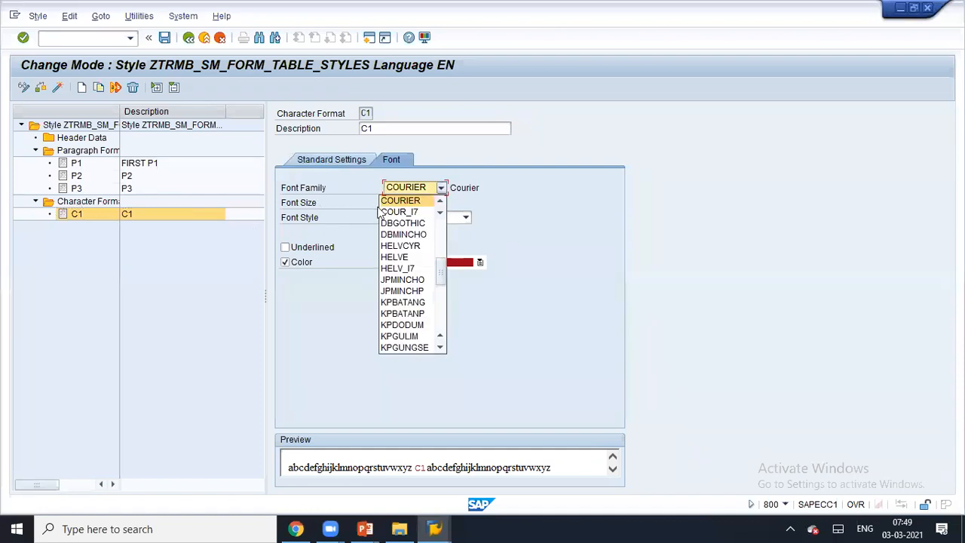
scroll(400, 320, down, 5)
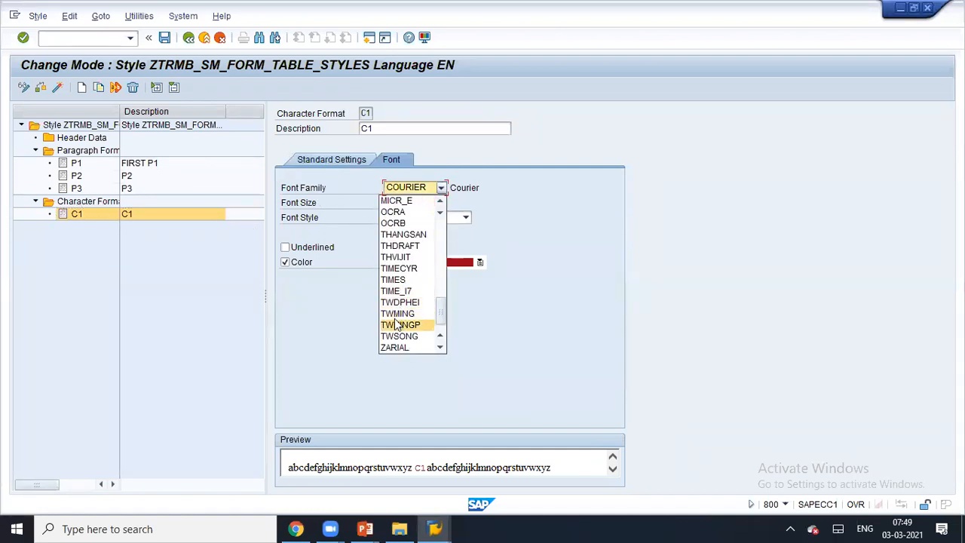
scroll(407, 271, up, 6)
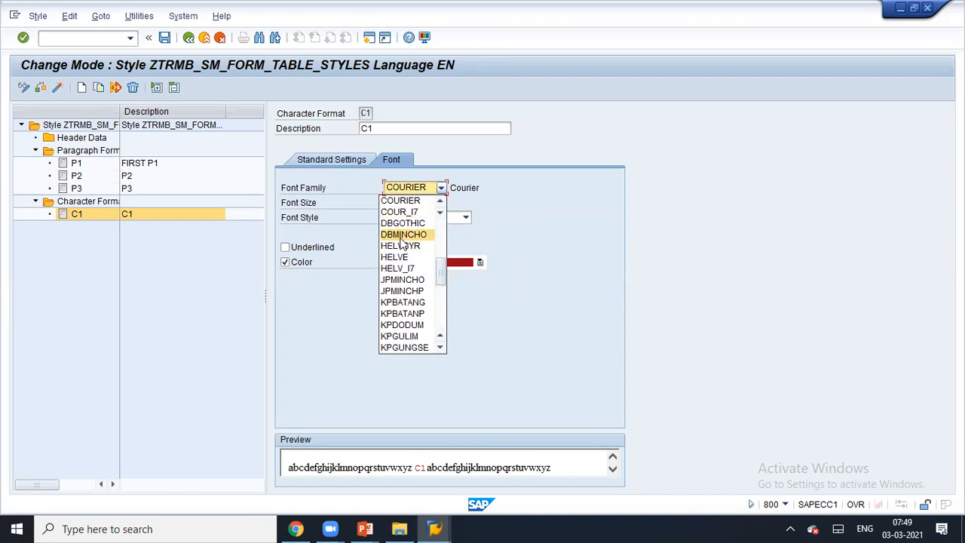
click(527, 295)
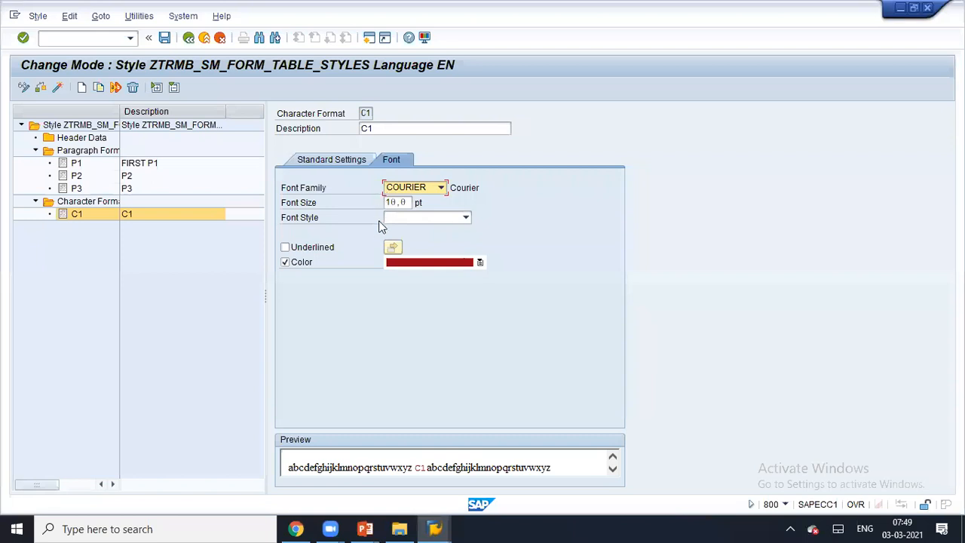
- Browse C1's bar code name list, keeping ARTNR
click(343, 161)
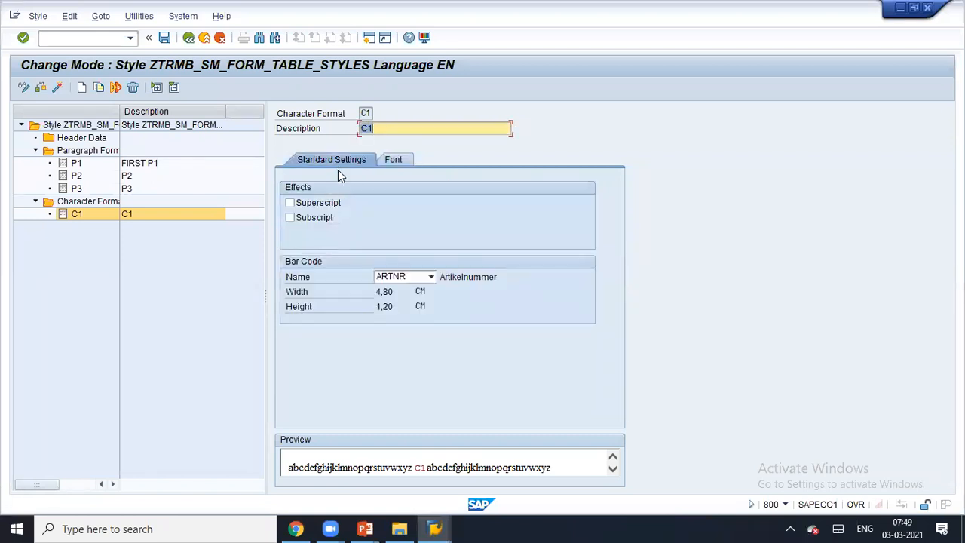
click(418, 279)
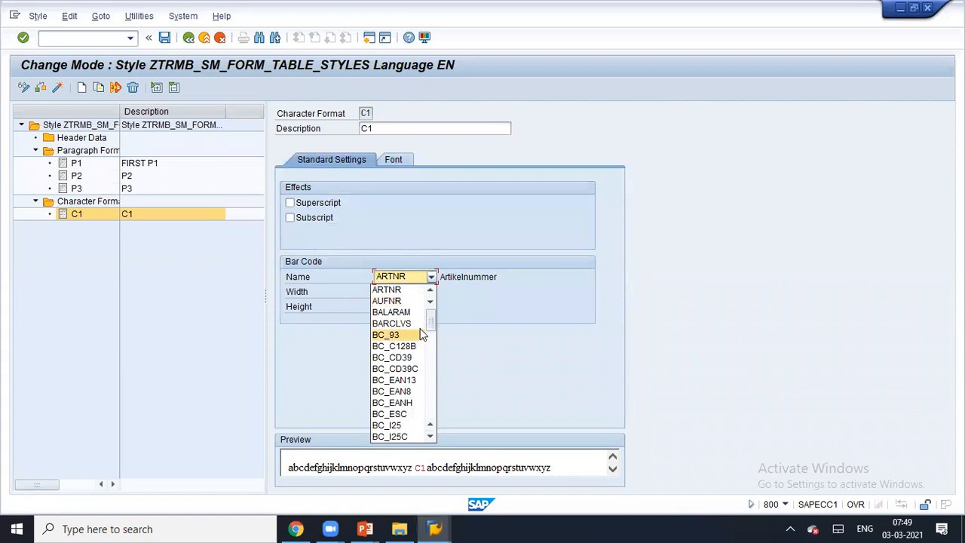
click(427, 367)
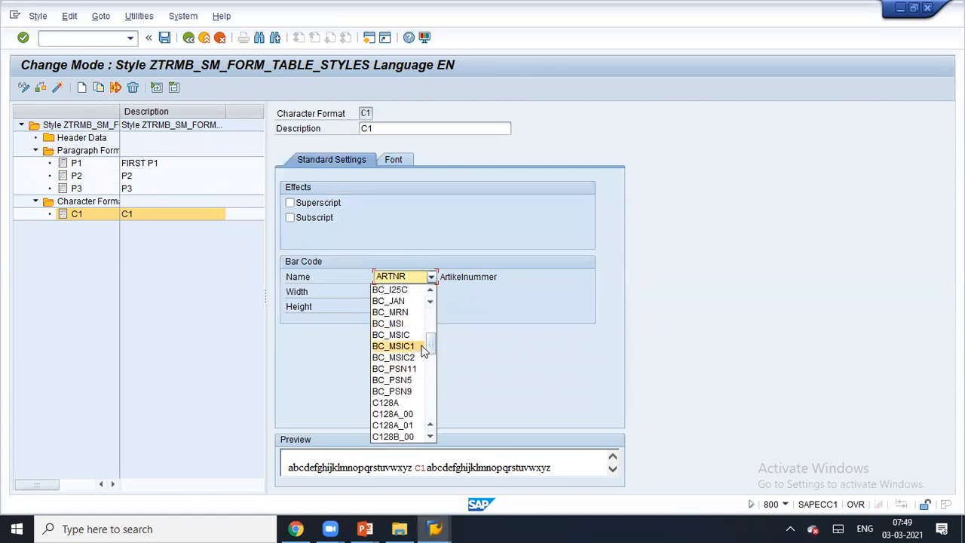
scroll(426, 336, up, 5)
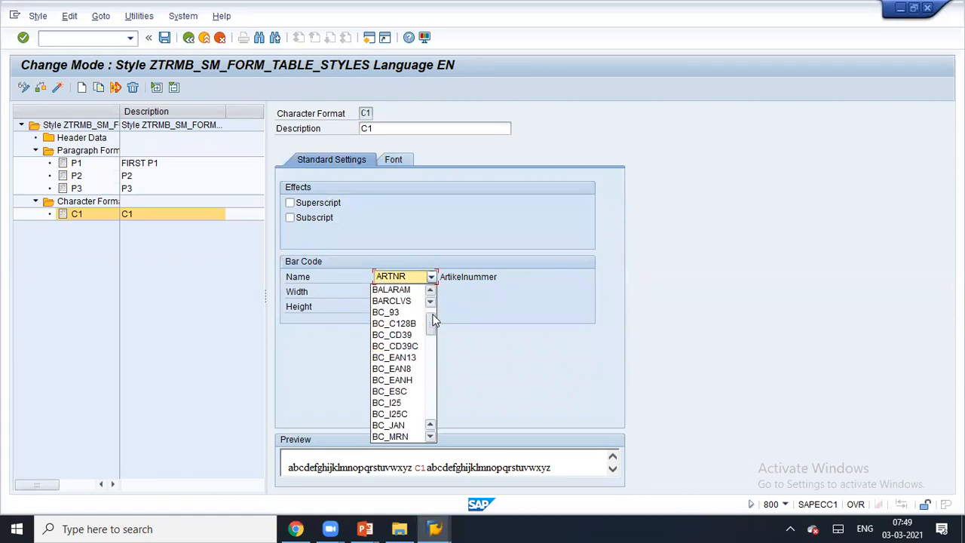
click(370, 52)
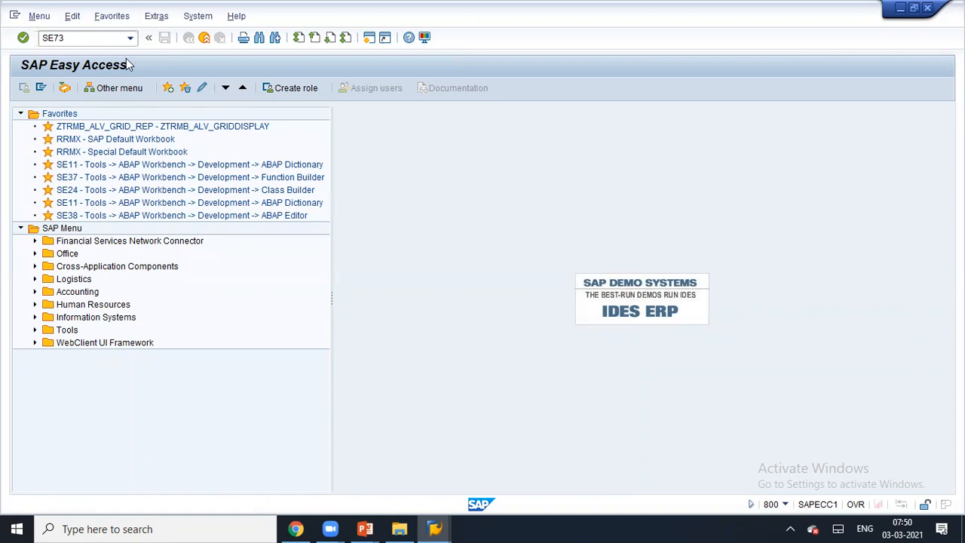
- Run SE73 and open System Bar Codes in change mode
key(Return)
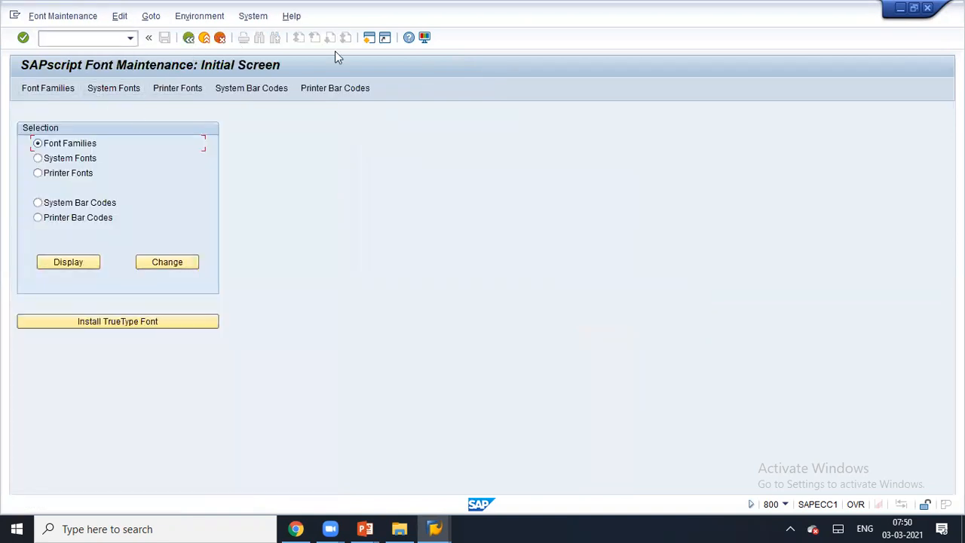
click(914, 8)
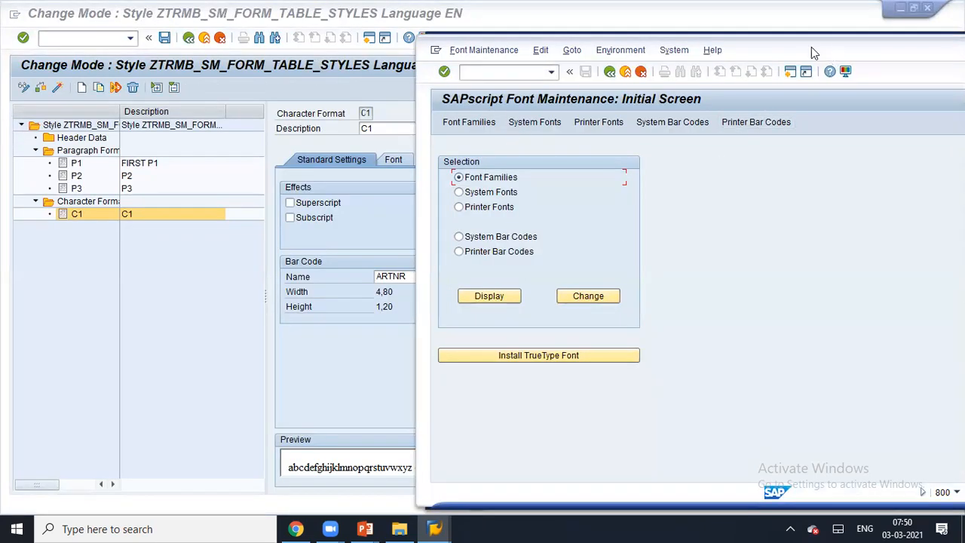
drag(811, 47, 738, 35)
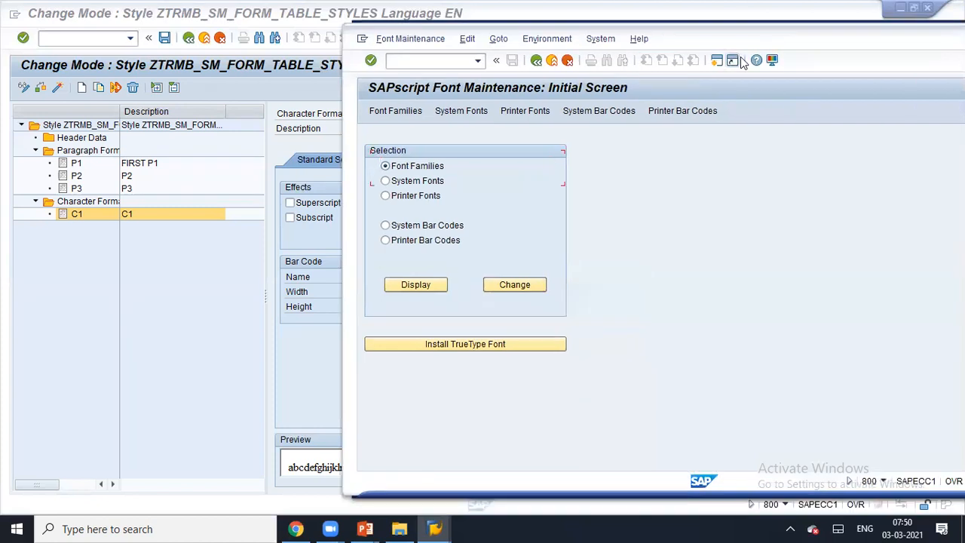
click(426, 184)
click(426, 184)
click(430, 228)
click(422, 229)
click(512, 288)
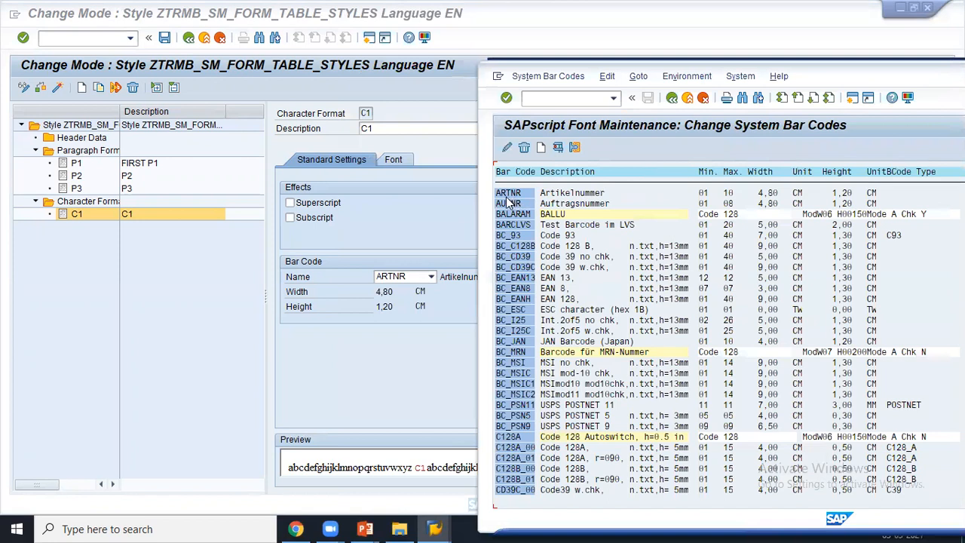
click(431, 277)
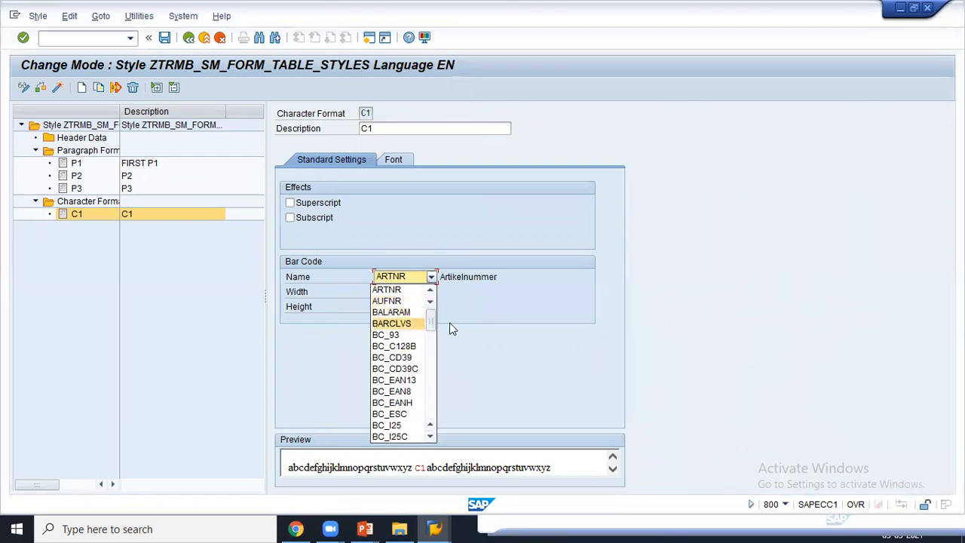
key(alt+Tab)
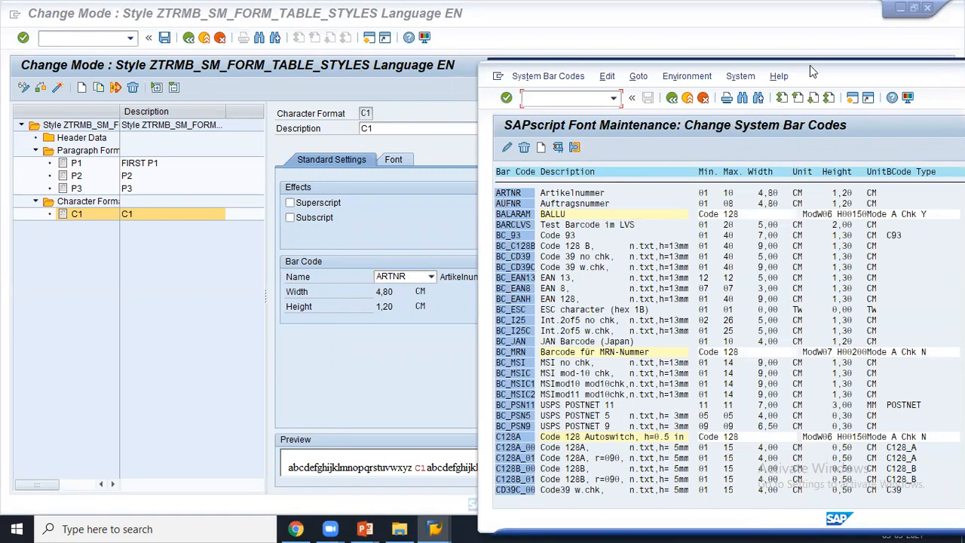
drag(810, 69, 581, 37)
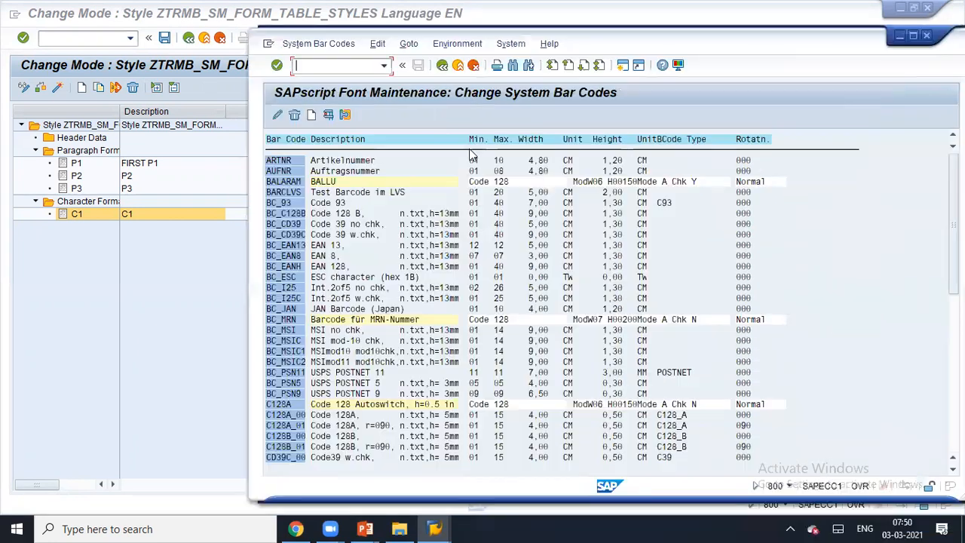
- Create new-technology system bar code ZTRMB_SM with short text 'SM BAR CODES'
click(312, 117)
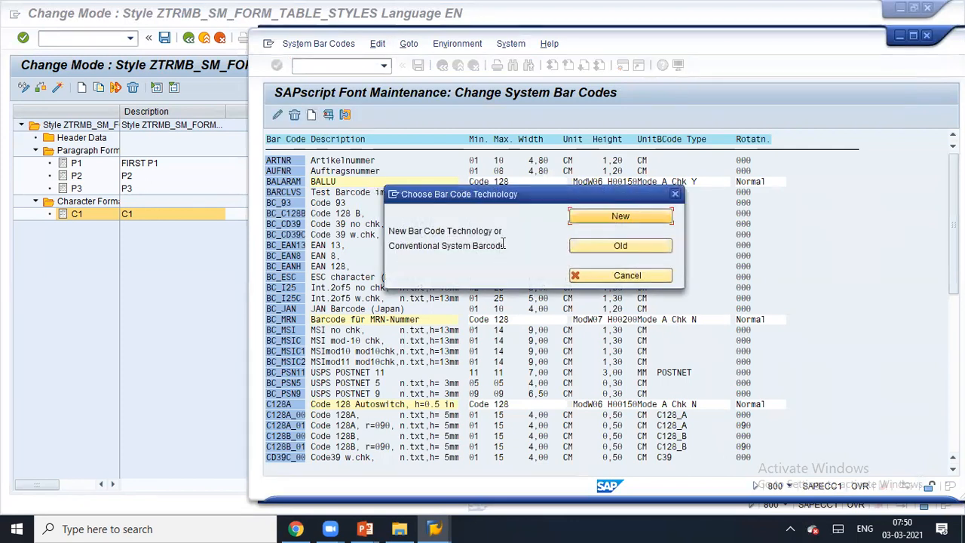
click(598, 217)
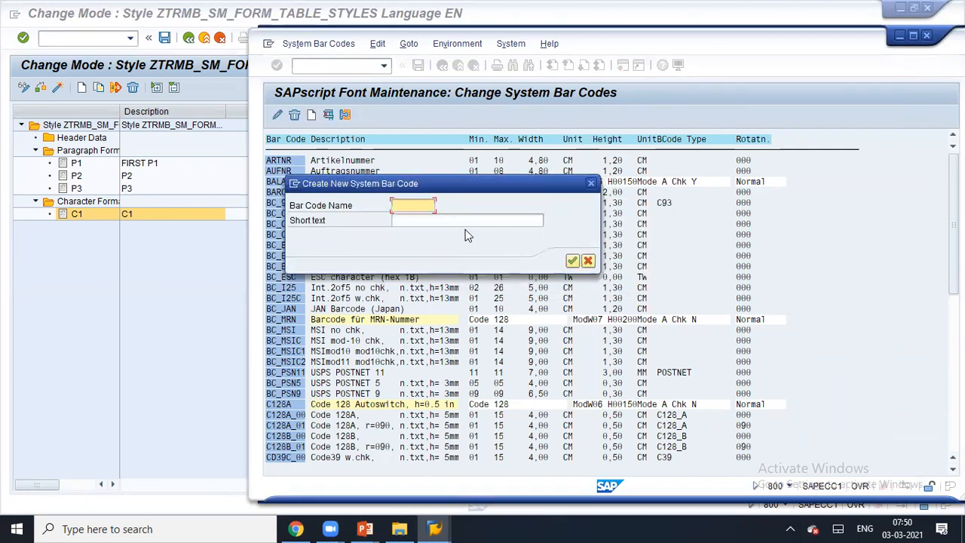
text(ZTR)
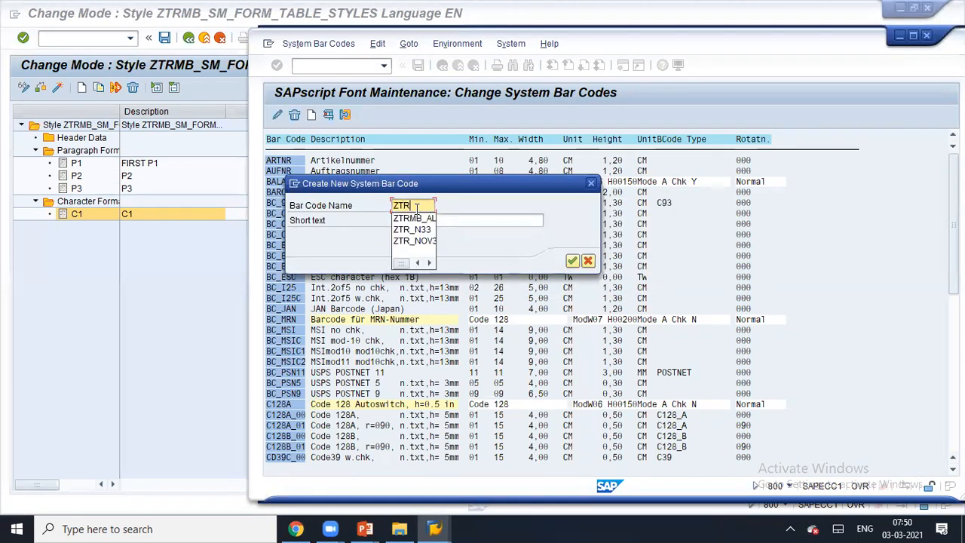
text(MB)
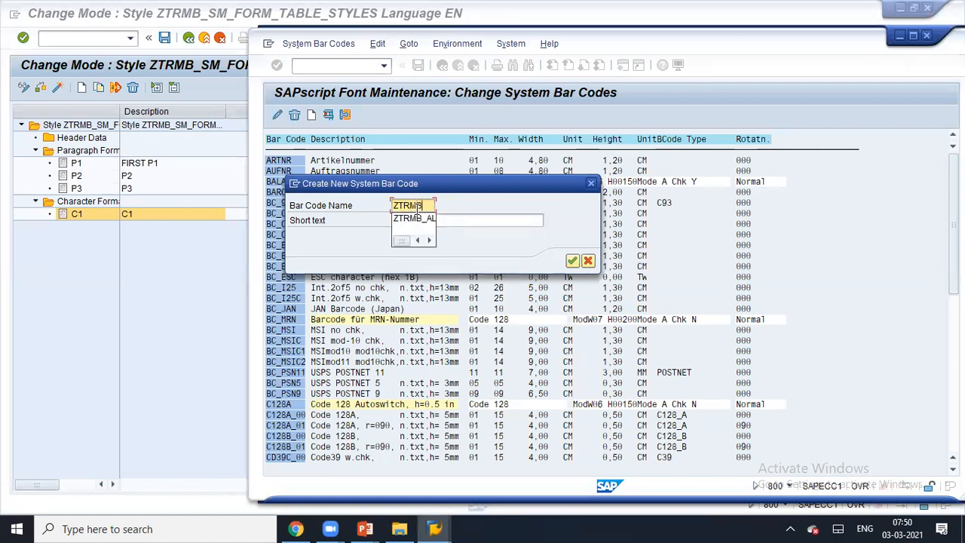
text(_SM)
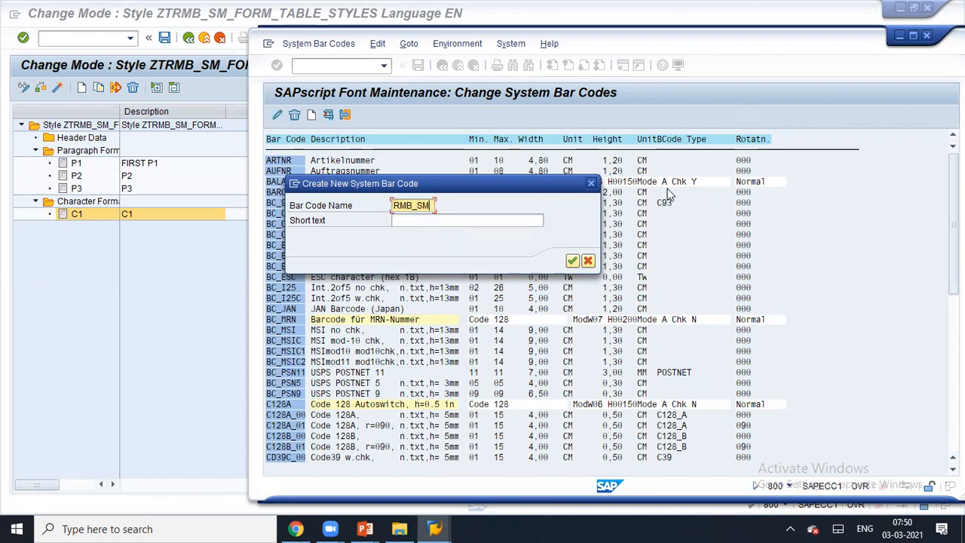
click(541, 219)
text(SM BAR CODES)
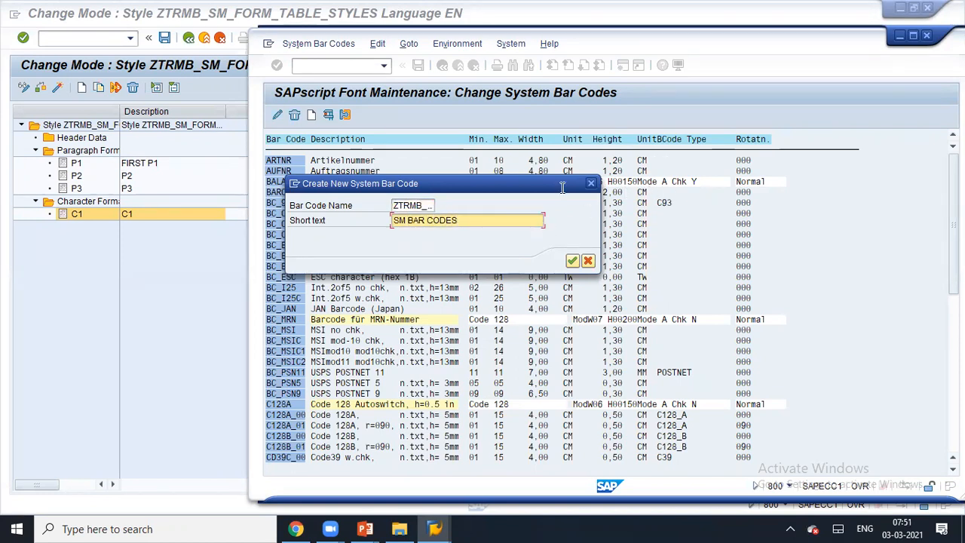
click(572, 262)
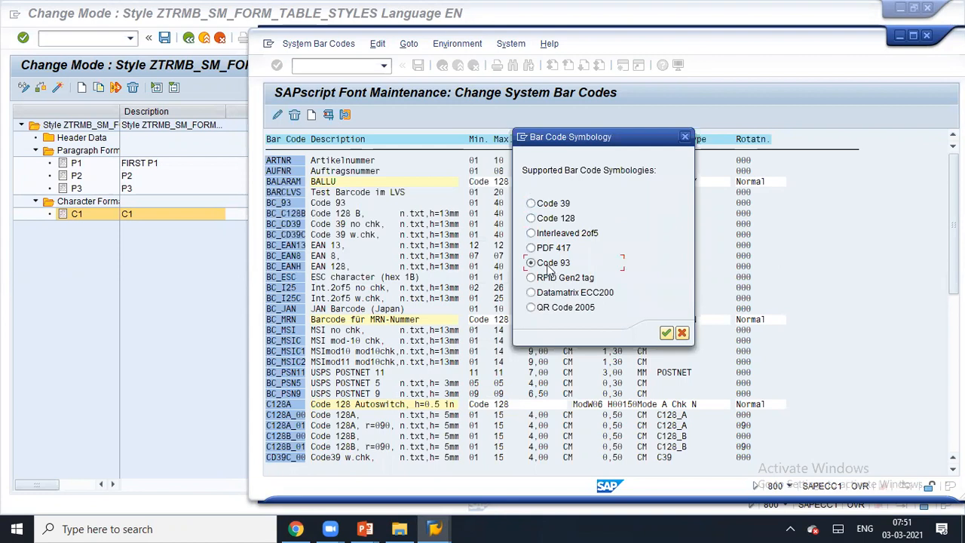
- Define ZTRMB_SM as Code 128 with Normal alignment and linear height 00100
click(556, 206)
click(665, 334)
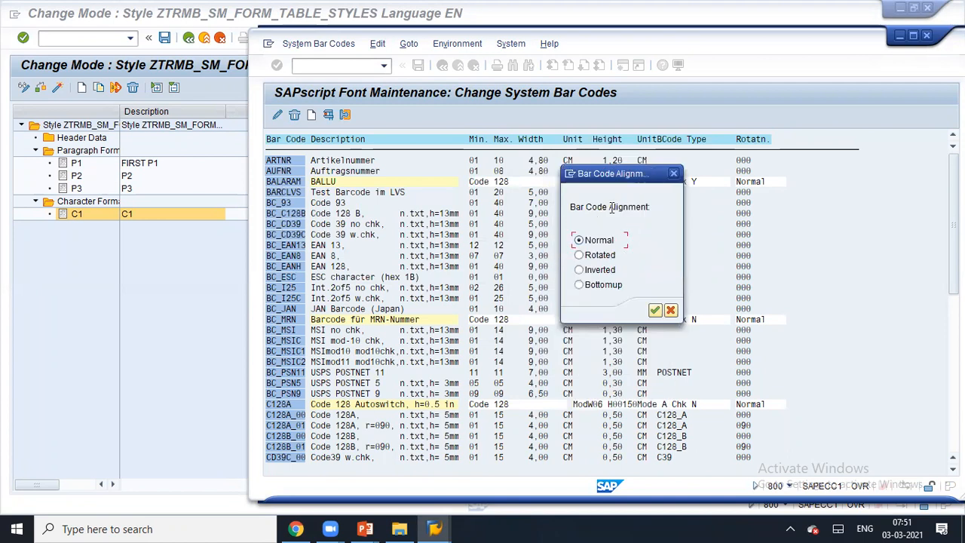
click(654, 311)
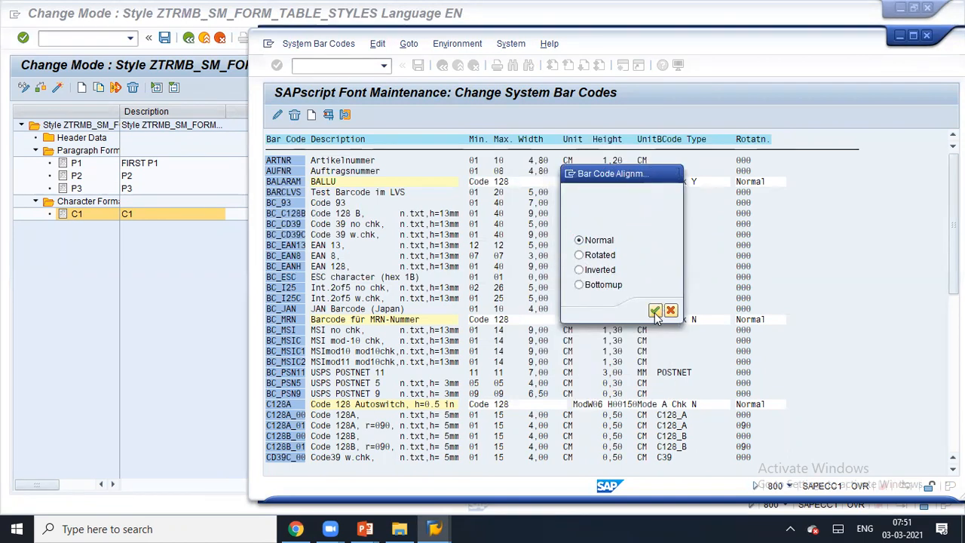
click(407, 220)
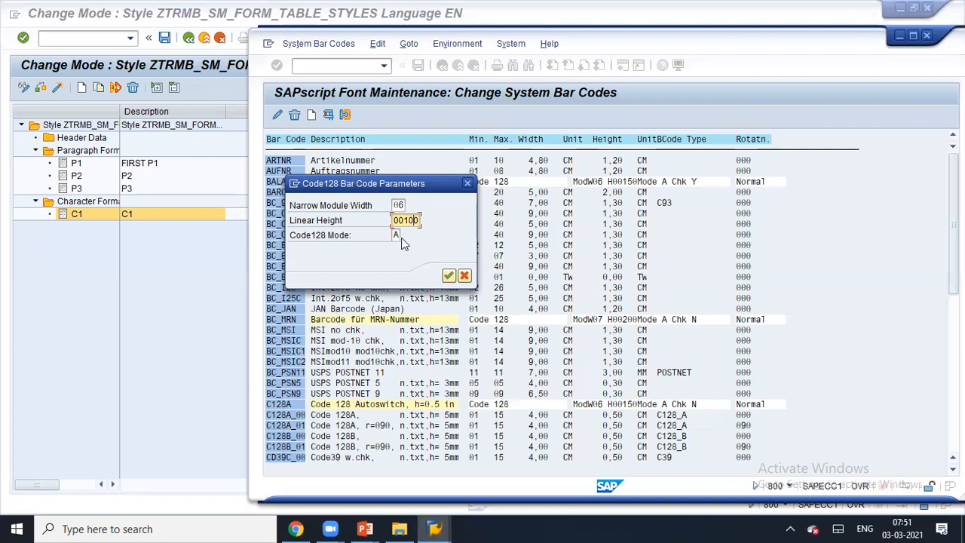
click(447, 276)
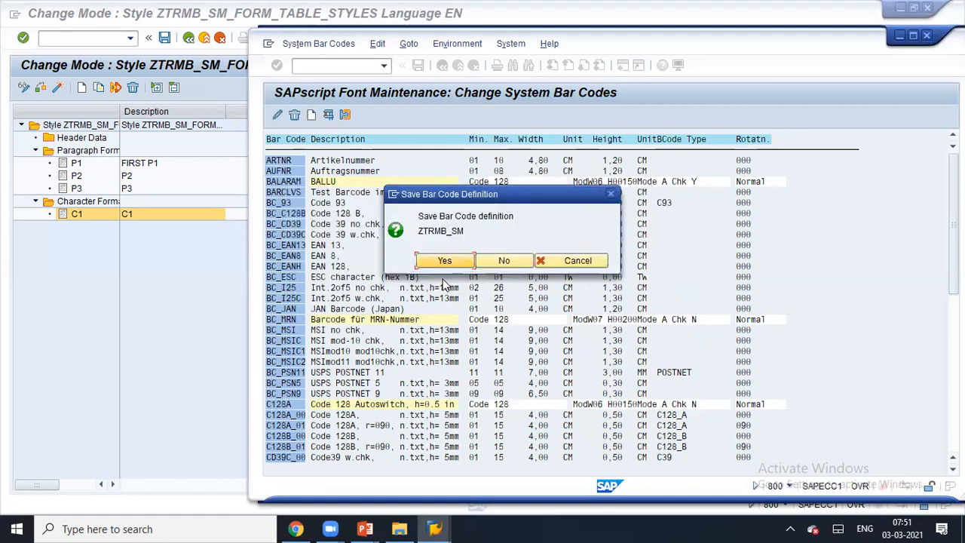
- Save ZTRMB_SM under a new workbench request 'SM B CODE'
click(445, 261)
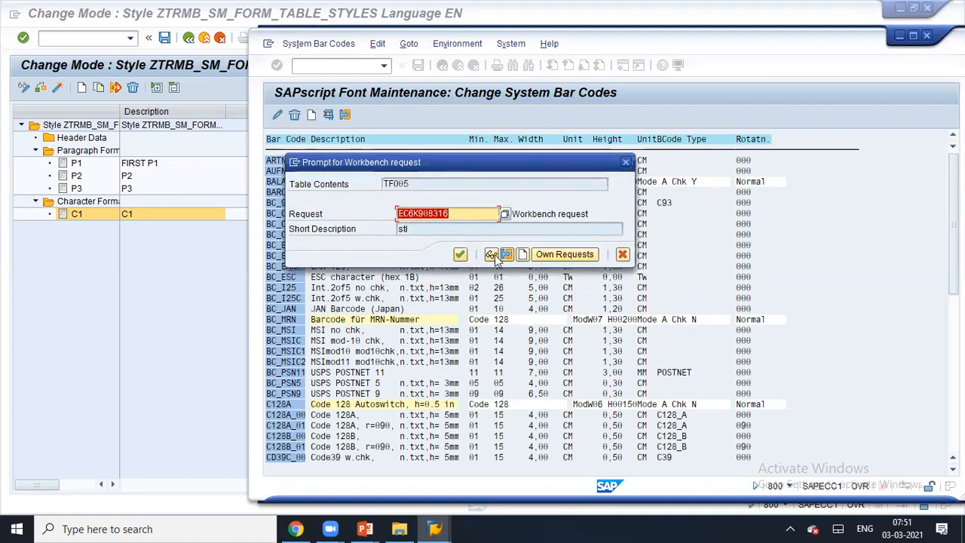
click(524, 256)
text(SM )
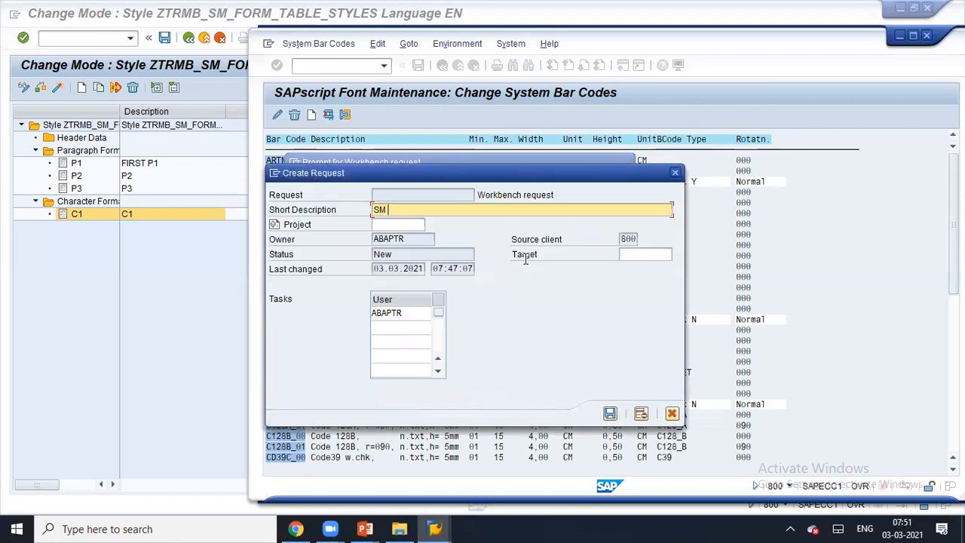
text(B CODE)
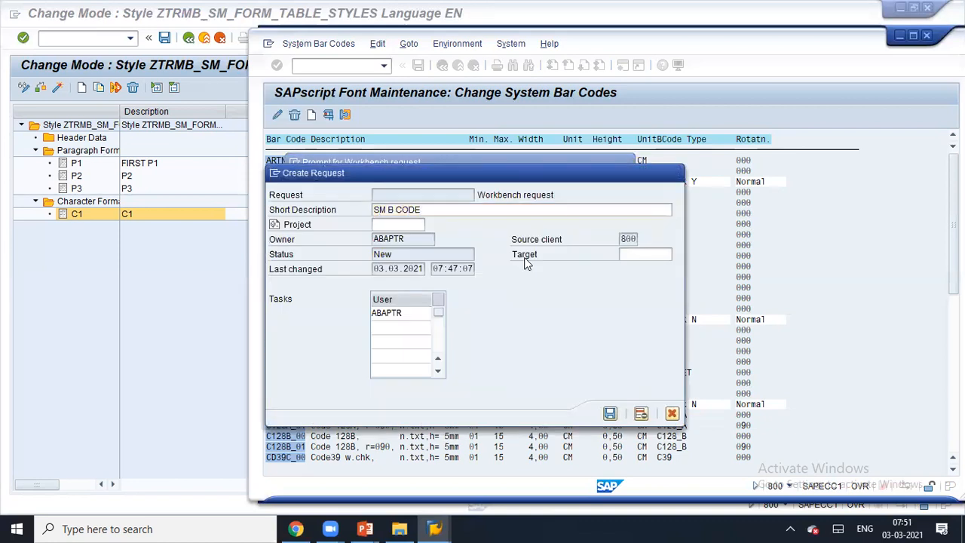
key(Return)
click(461, 254)
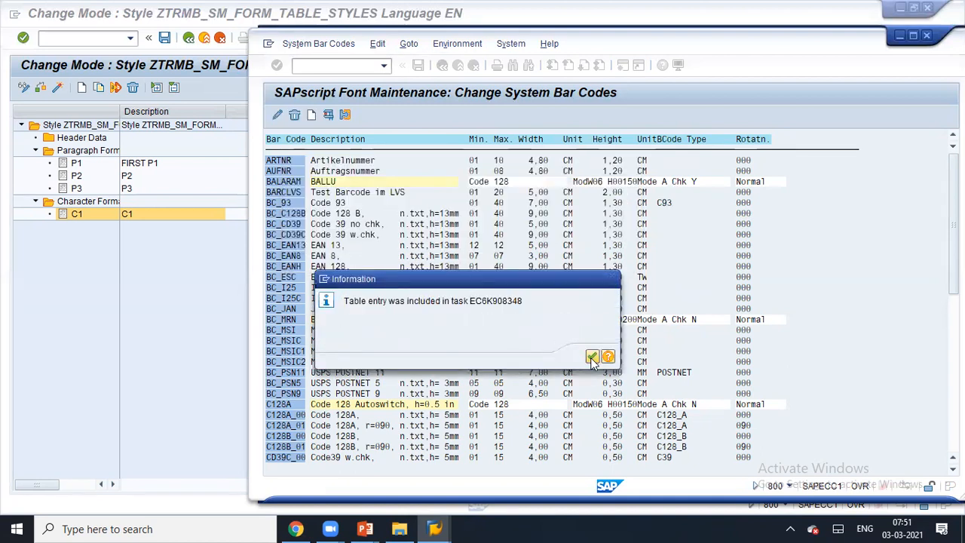
click(591, 356)
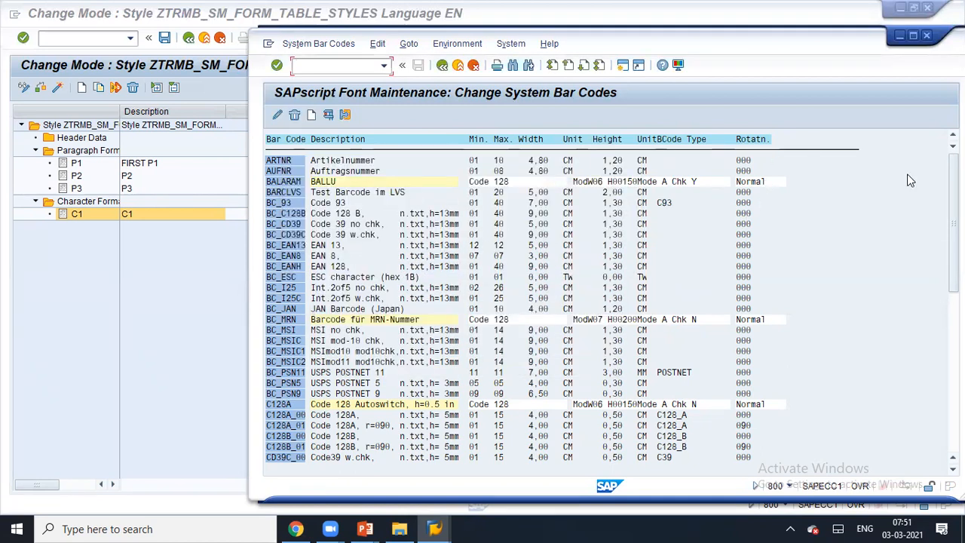
- Find ZTRMB_SM in the system bar code list, then return to the style editor
drag(953, 190, 954, 347)
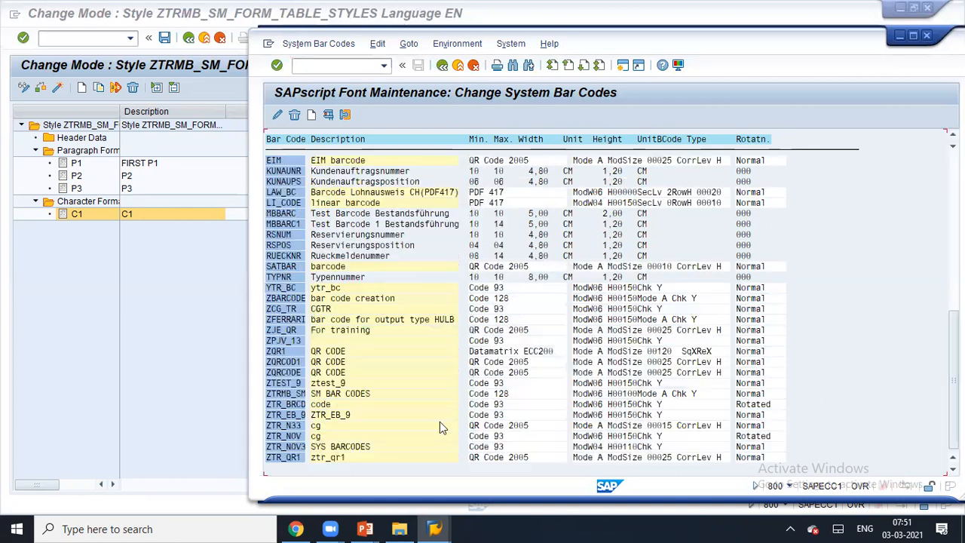
click(288, 407)
click(284, 398)
drag(322, 399, 276, 403)
click(200, 325)
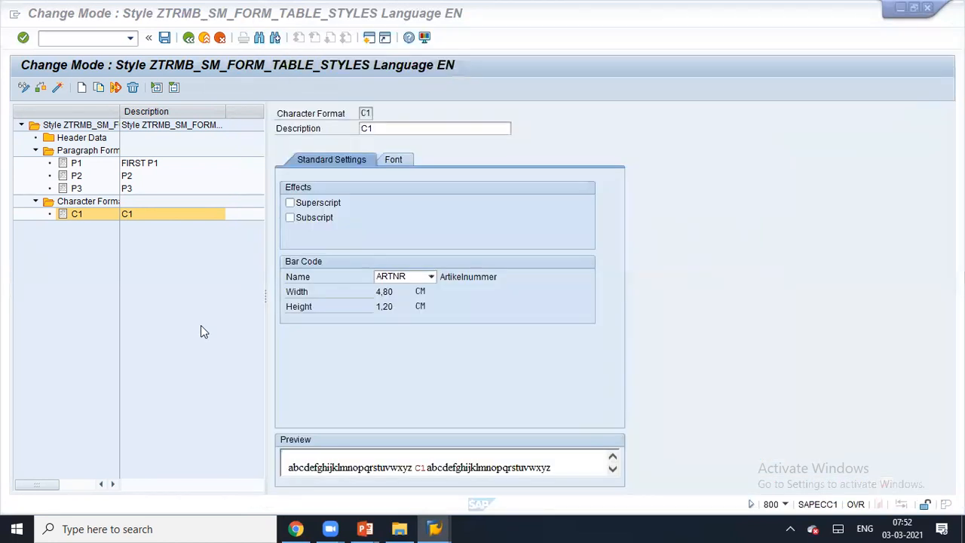
- Save the style, reopen it for changes and select character format C1
click(192, 40)
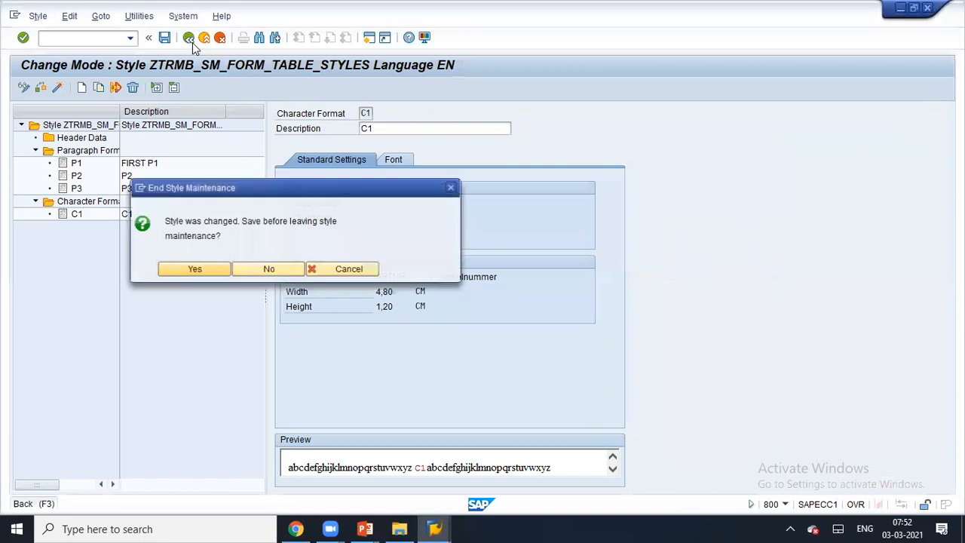
click(195, 273)
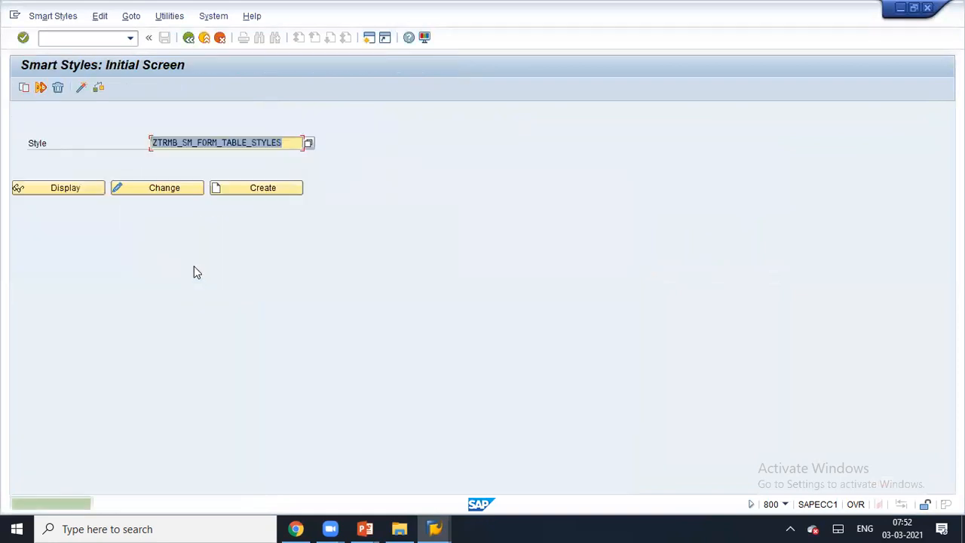
click(136, 188)
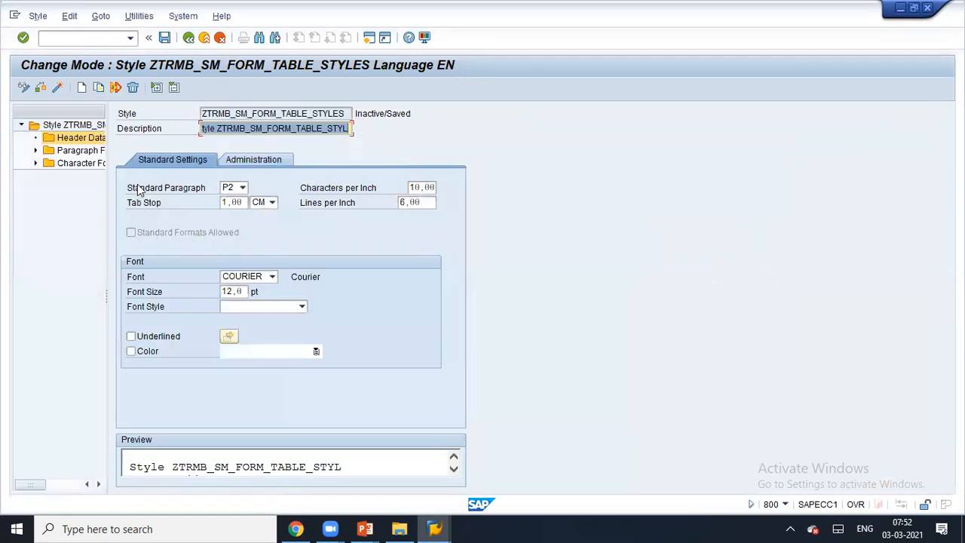
click(35, 163)
click(65, 181)
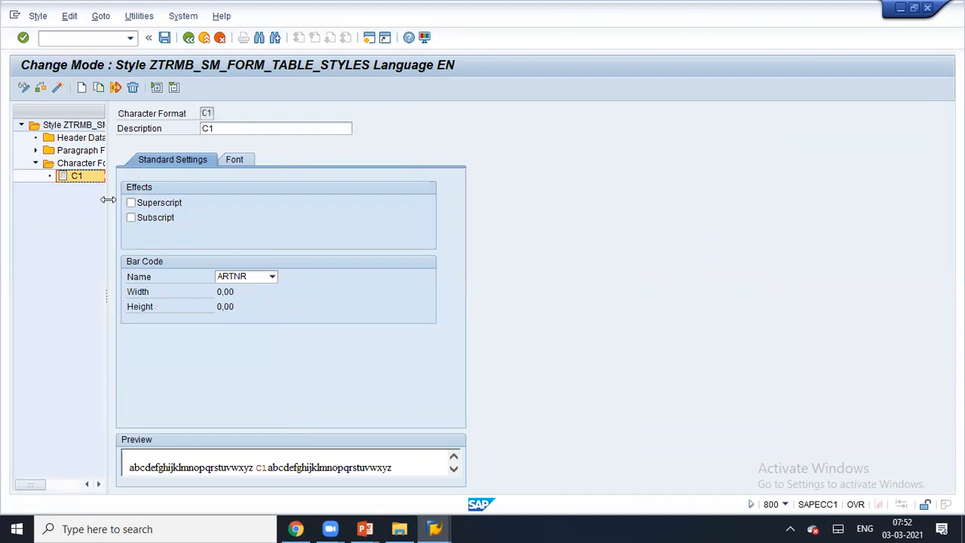
drag(108, 199, 221, 199)
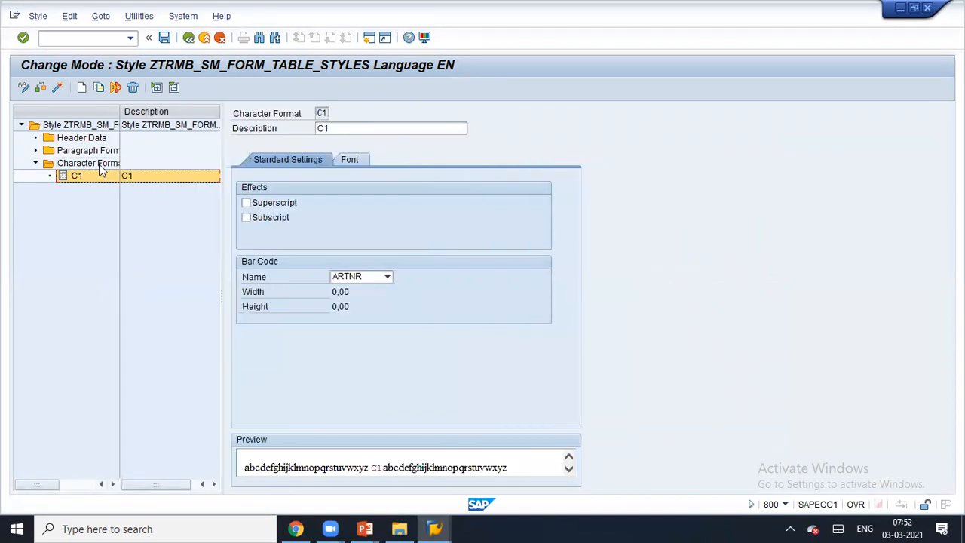
- Set C1's bar code name to ZTRMB_SM, then save and activate the style
click(292, 161)
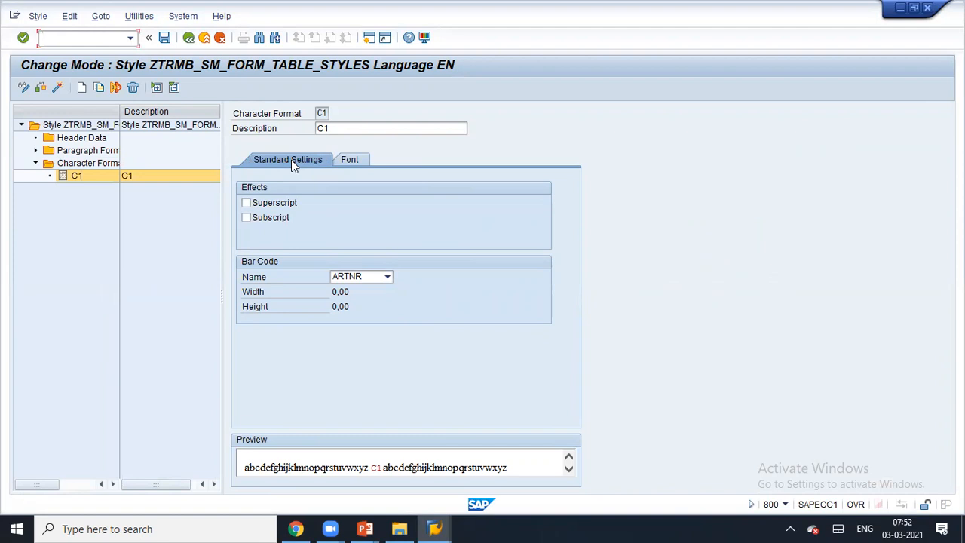
click(387, 277)
scroll(390, 339, down, 1)
drag(388, 331, 396, 422)
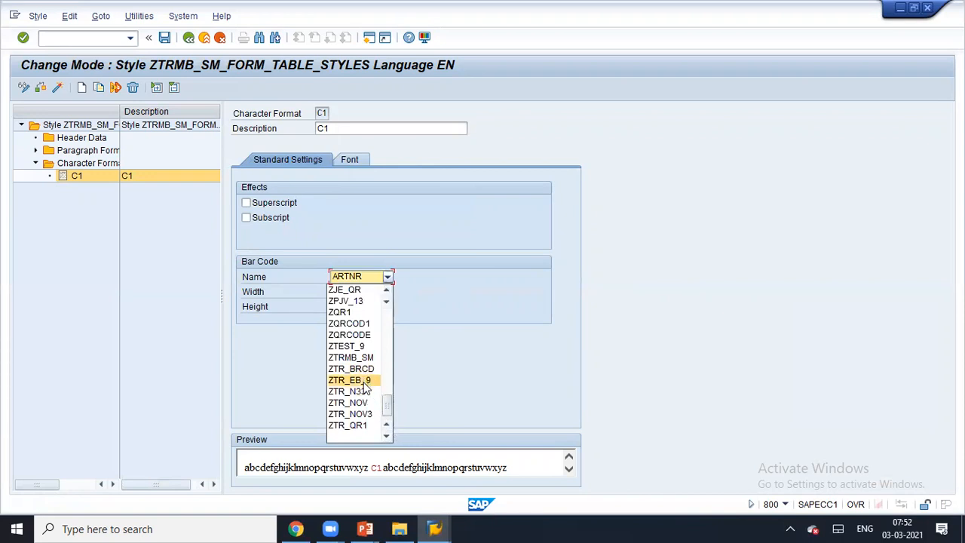
click(362, 357)
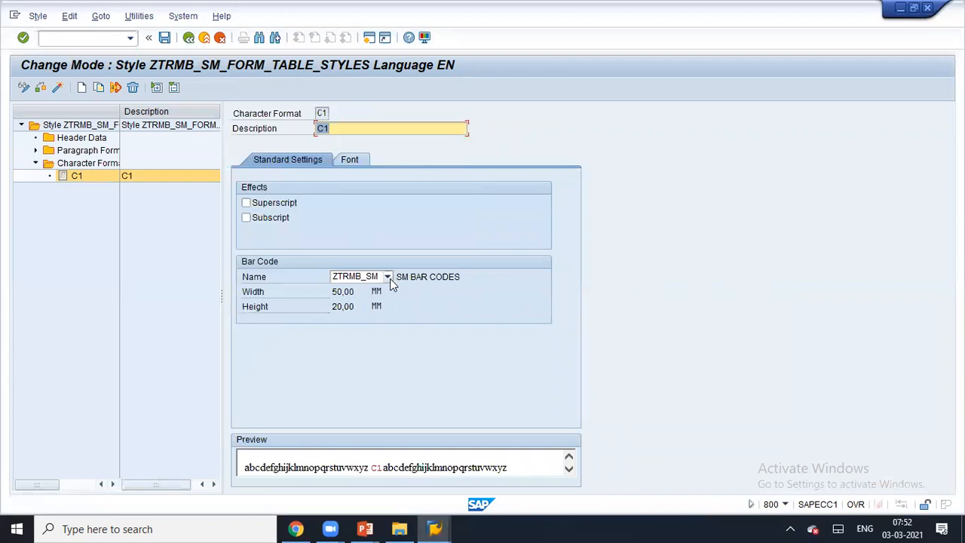
click(164, 37)
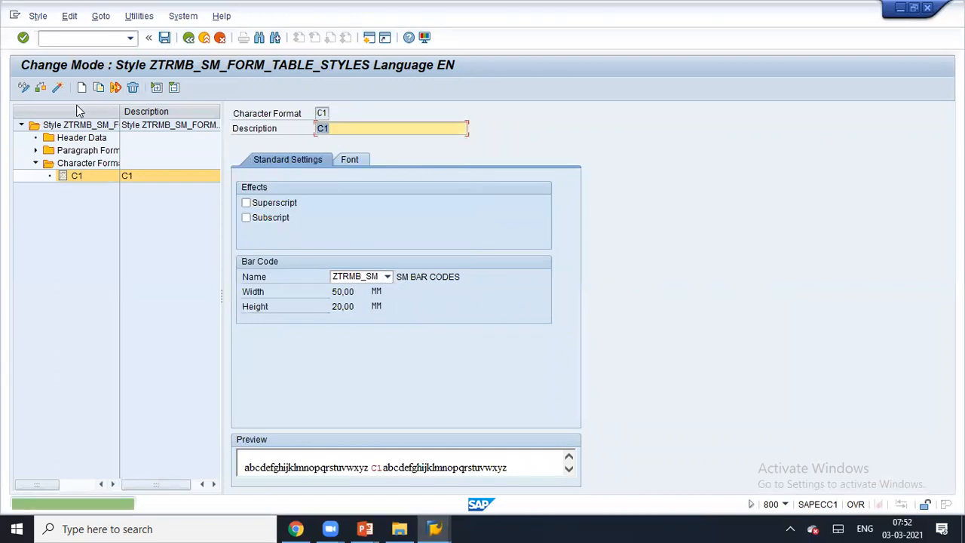
click(60, 89)
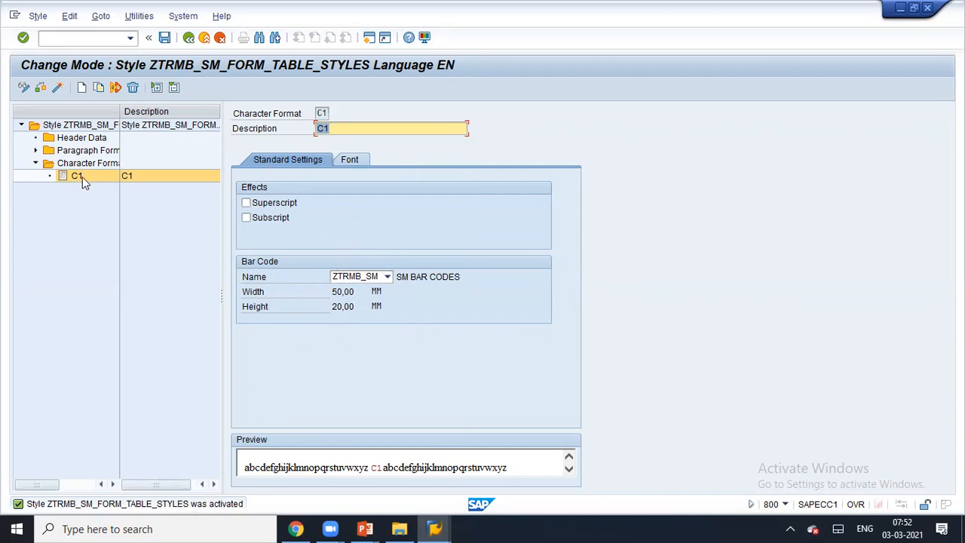
click(435, 529)
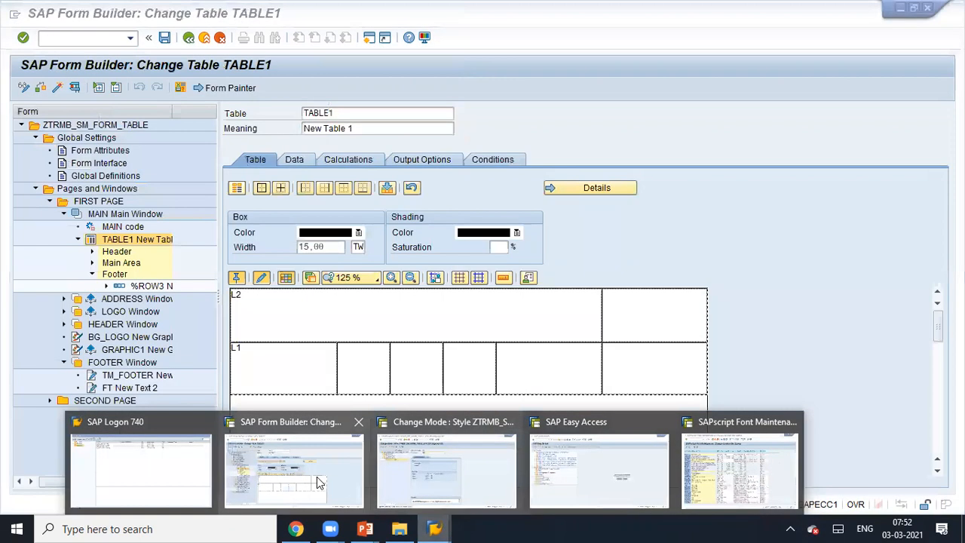
- Open the text in the first cell of %ROW2 under the Main Area
click(318, 482)
click(92, 263)
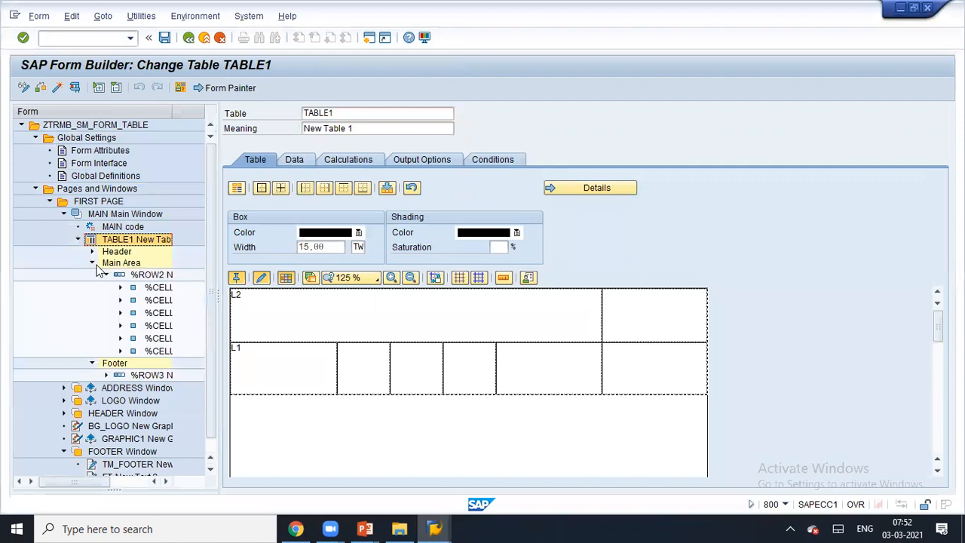
click(120, 288)
click(153, 300)
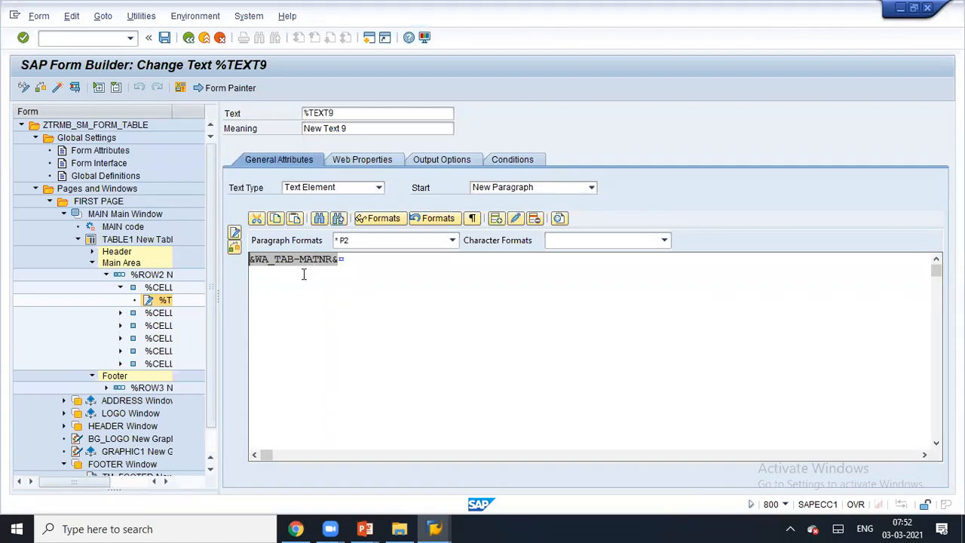
- Apply character format C1 to &WA_TAB-MATNR& and activate form ZTRMB_SM_FORM_TABLE
double_click(342, 263)
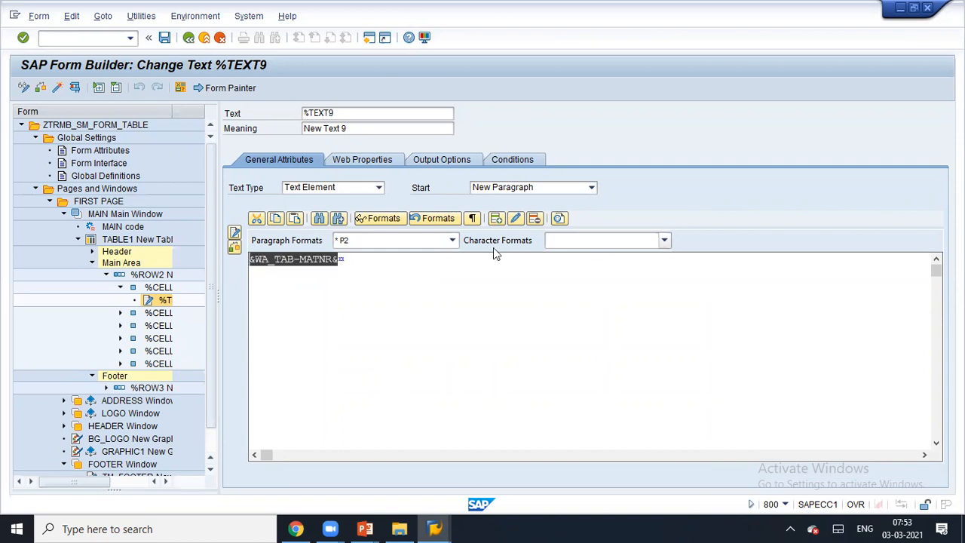
click(570, 242)
click(581, 257)
click(315, 283)
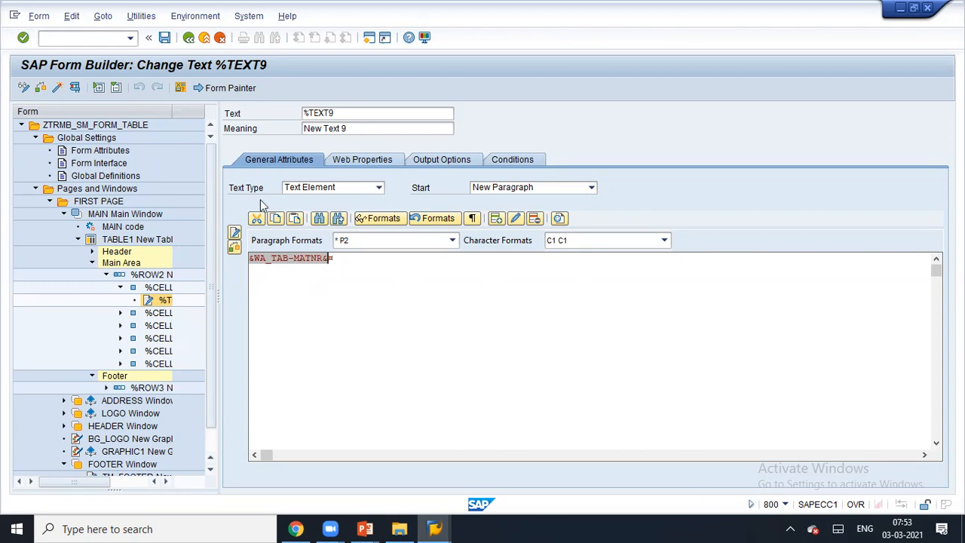
click(60, 90)
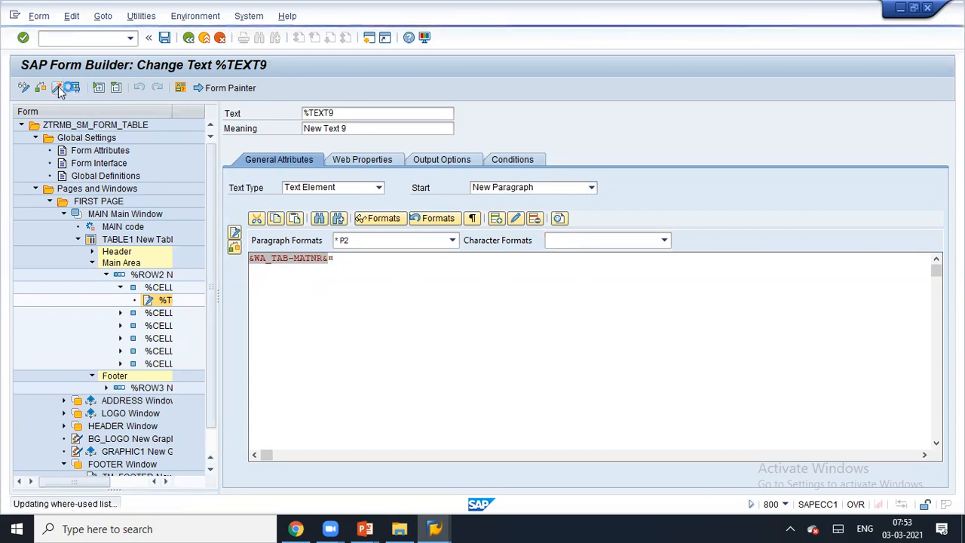
click(74, 88)
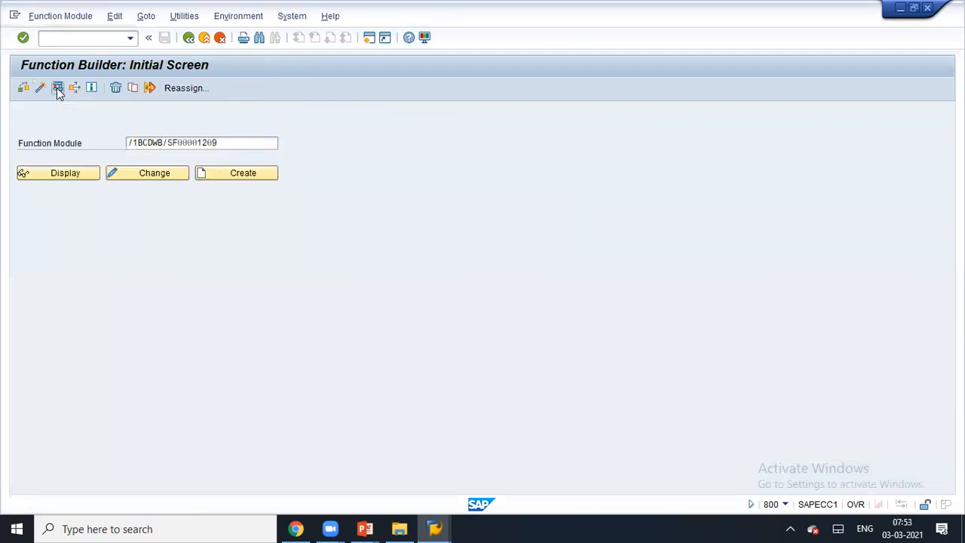
- Start a form test, back out, and review the form's import parameters and generated function module
click(58, 88)
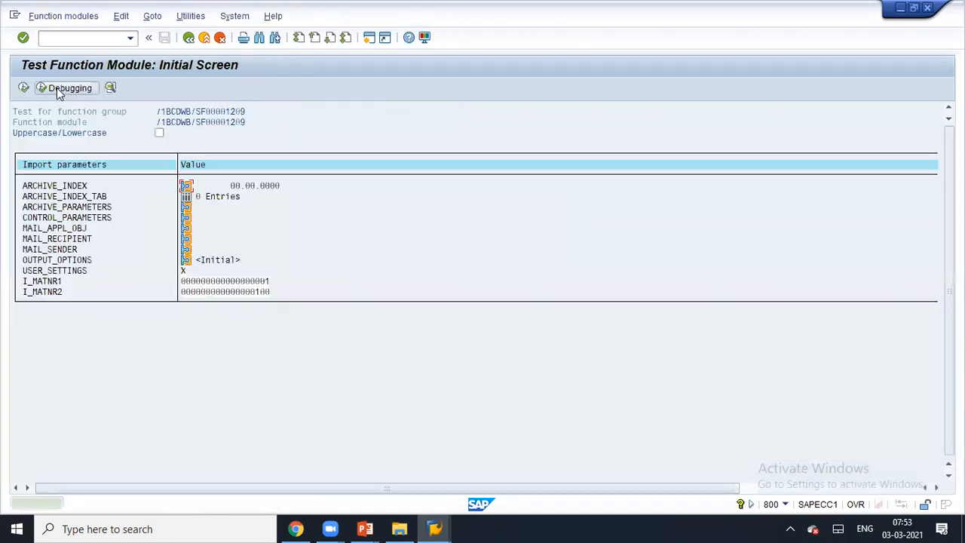
click(188, 38)
click(188, 39)
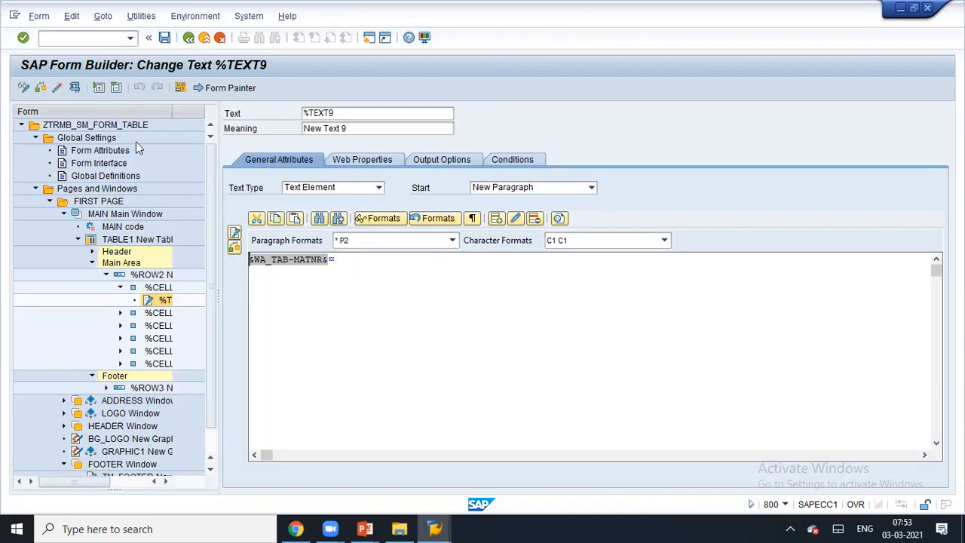
click(113, 163)
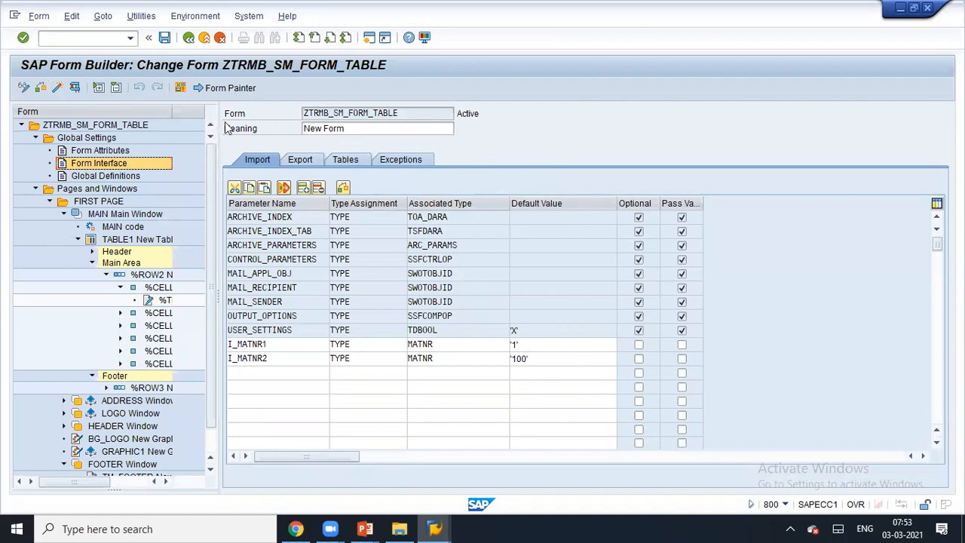
click(81, 88)
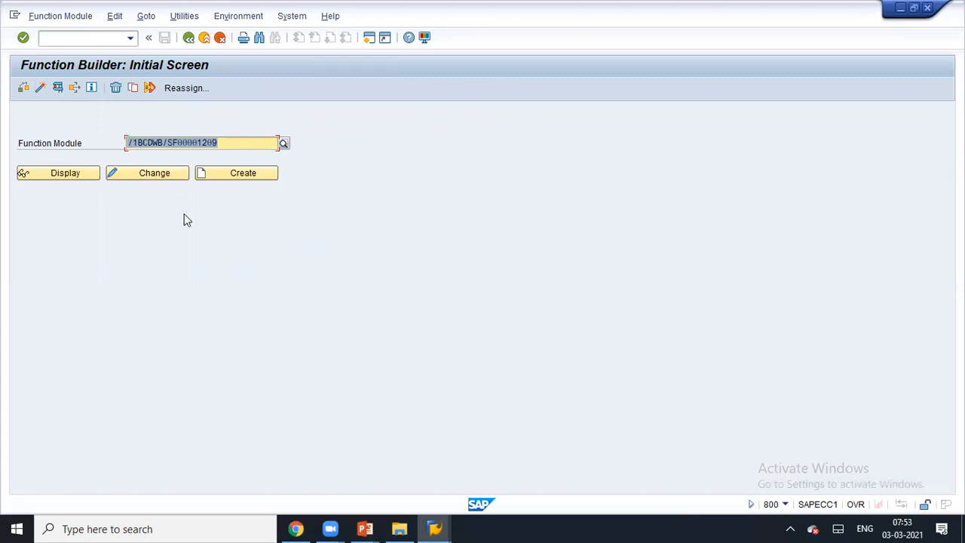
- Test the function module with I_MATNR1 1 and I_MATNR2 100 as a print preview, dismissing the GUI error
click(58, 89)
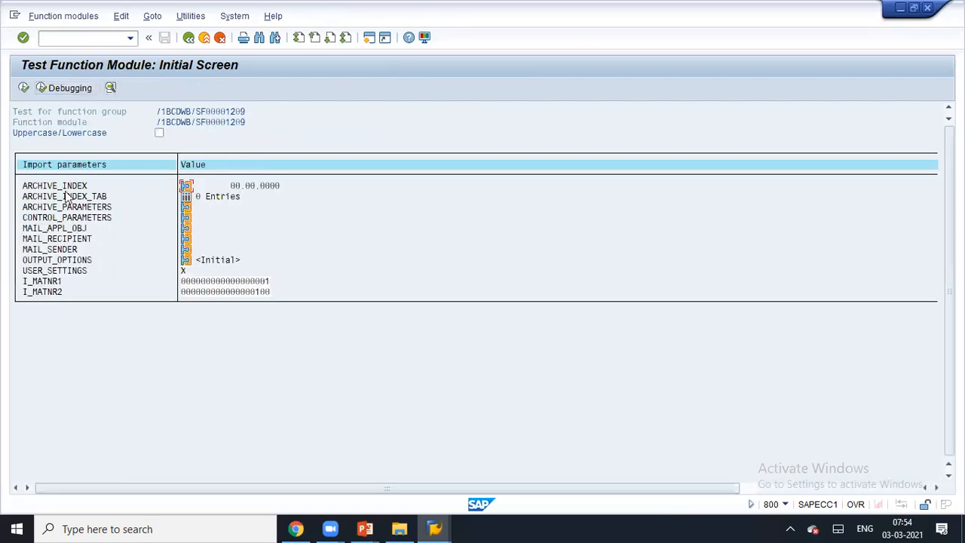
click(208, 283)
click(243, 291)
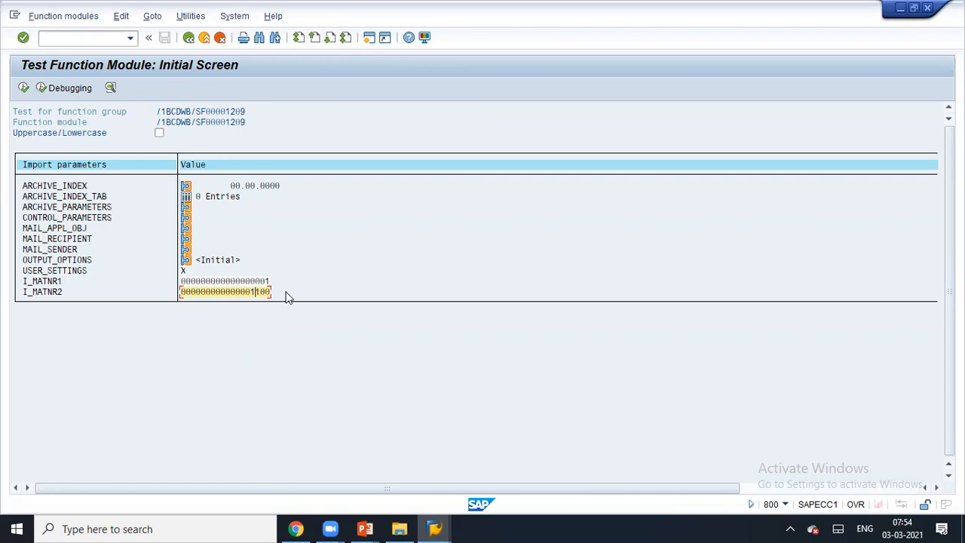
click(24, 88)
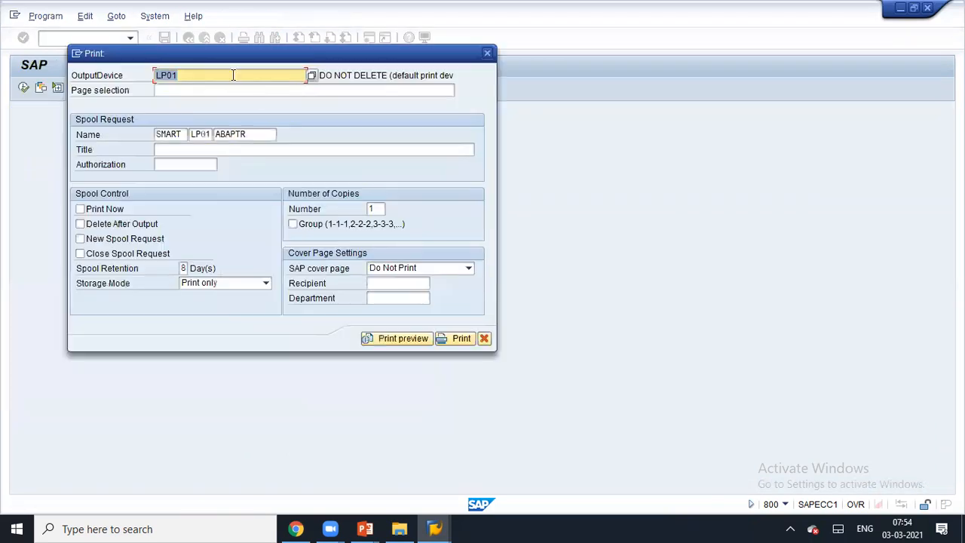
click(410, 338)
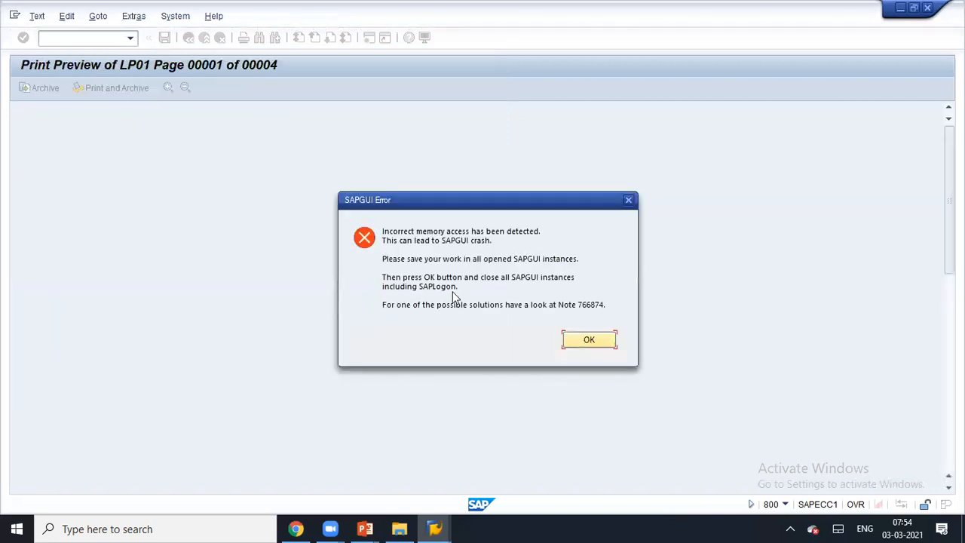
click(588, 340)
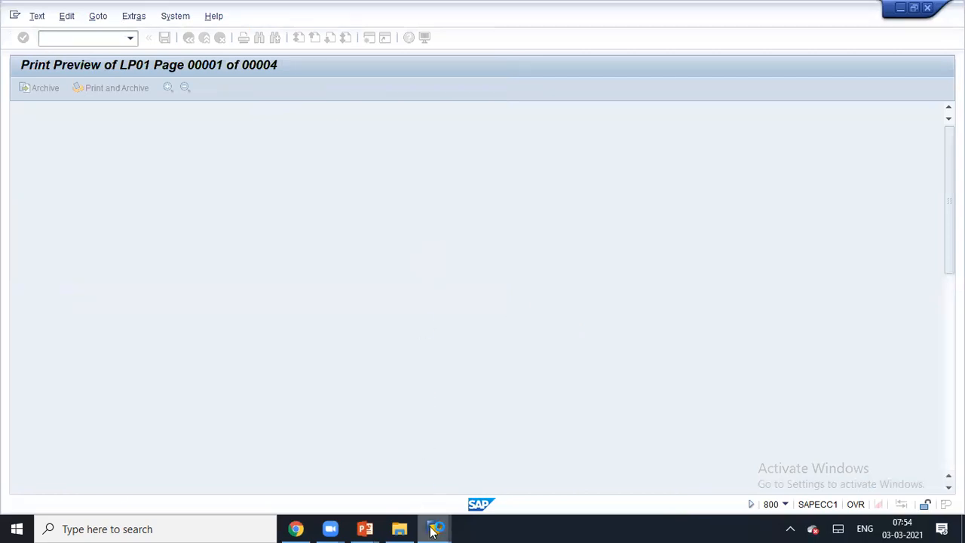
mouse_move(434, 529)
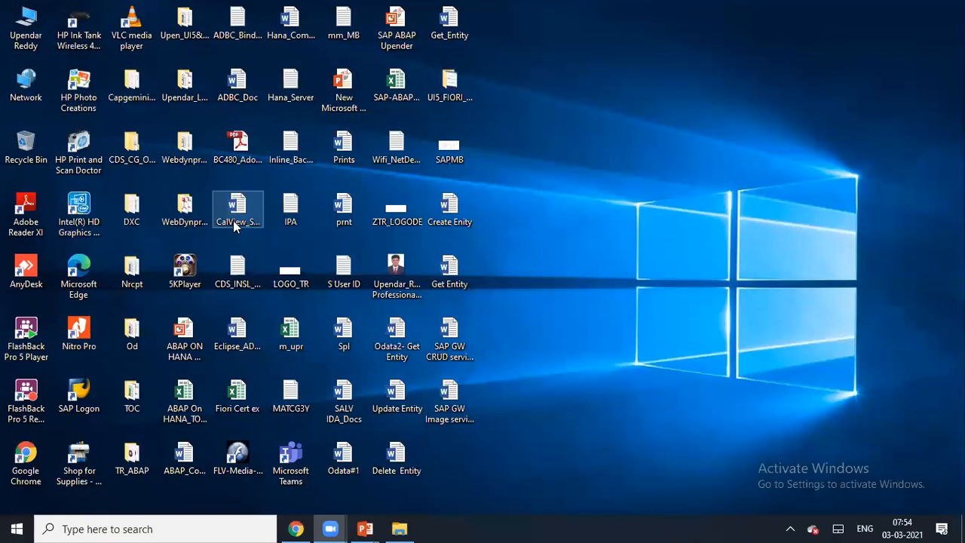
- Refresh the desktop and launch SAP Logon
right_click(647, 188)
click(603, 220)
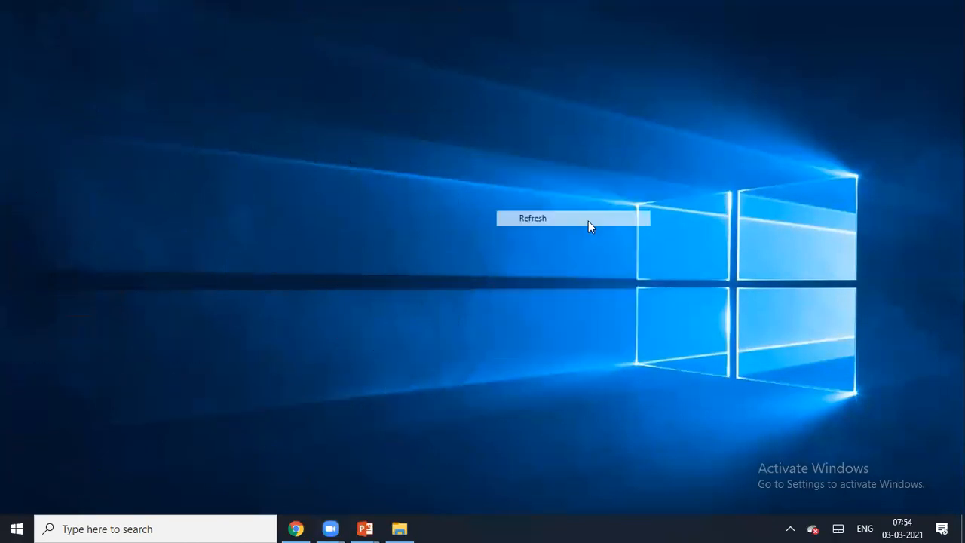
double_click(65, 398)
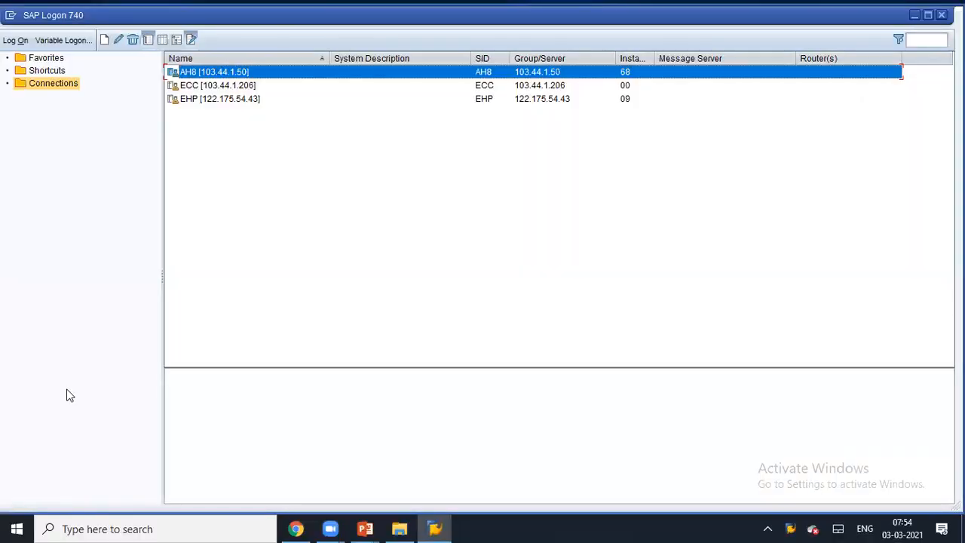
- Log on to the ECC connection with the user ID and password
click(270, 86)
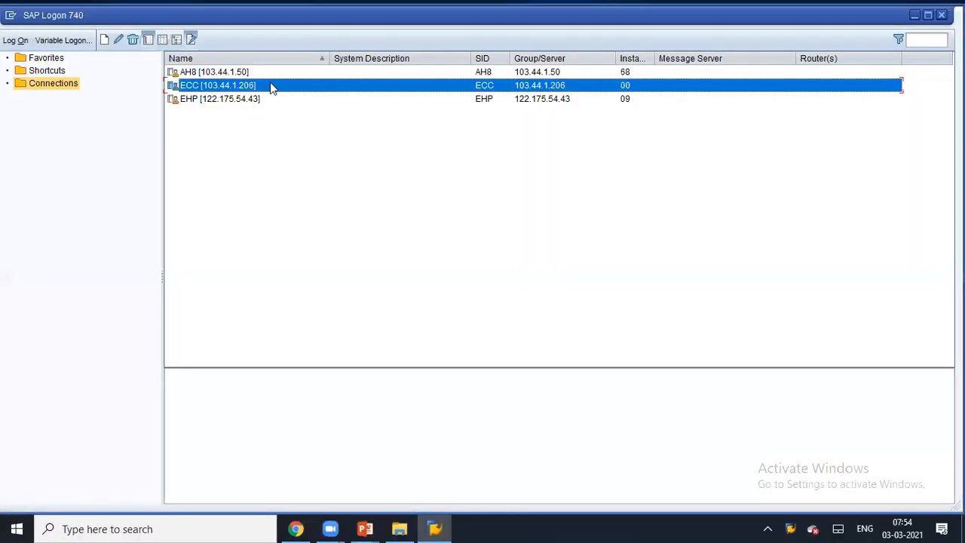
double_click(270, 86)
text(abaptr)
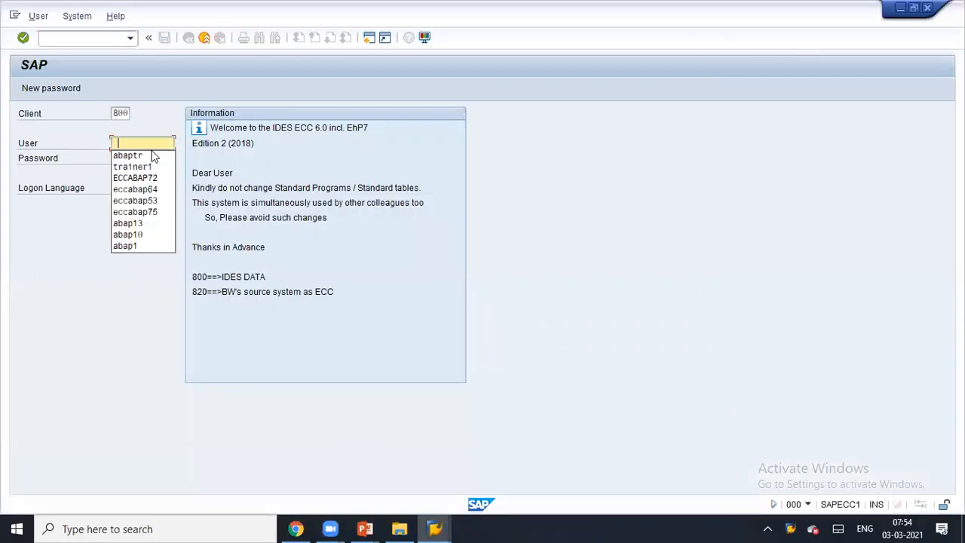
click(151, 158)
key(Caps_Lock)
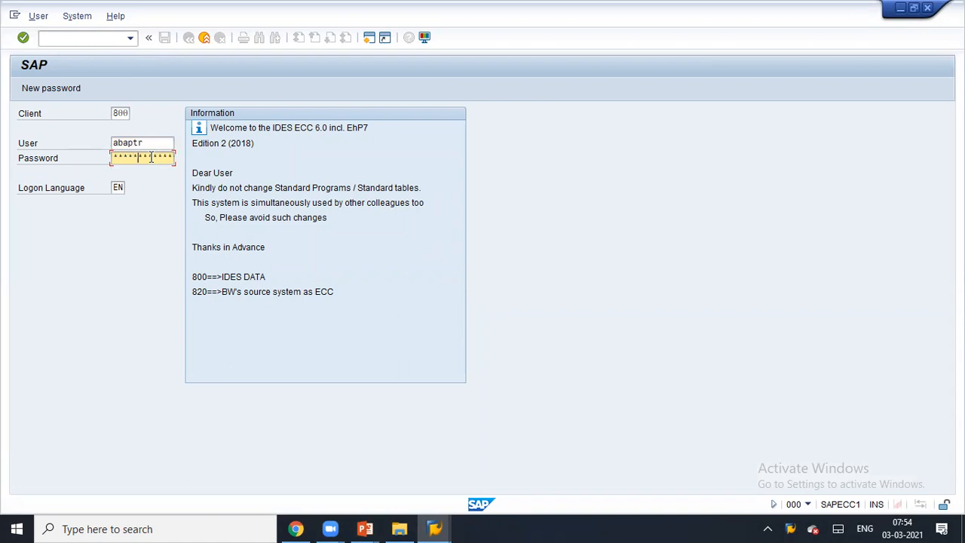
key(Return)
key(Return)
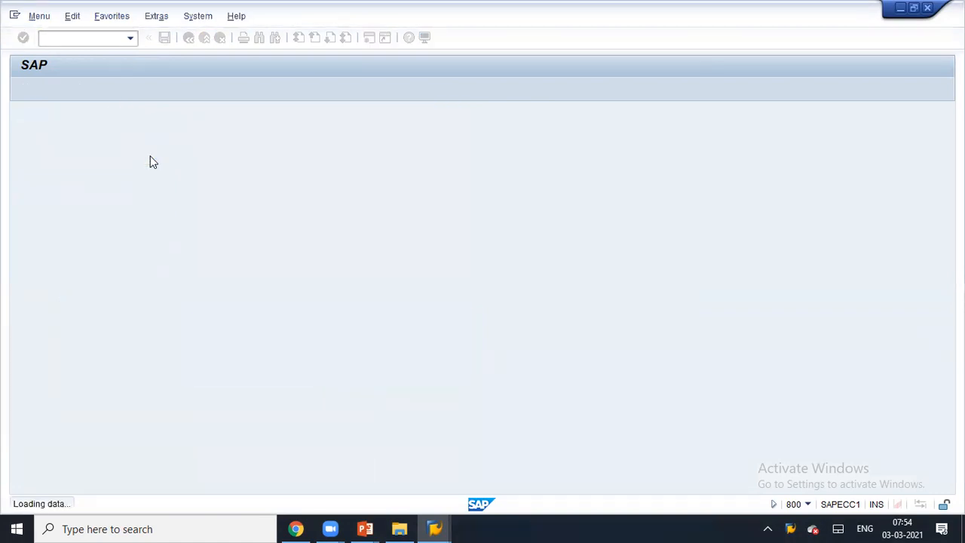
- Open form ZTRMB_SM_FORM_TABLE for editing in transaction SMARTFORMS
click(130, 38)
click(121, 67)
key(Return)
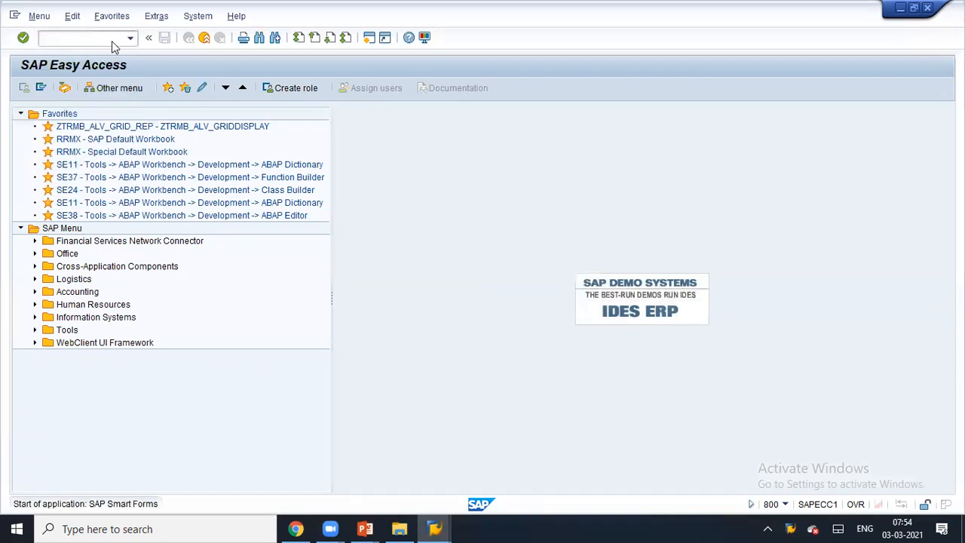
click(202, 129)
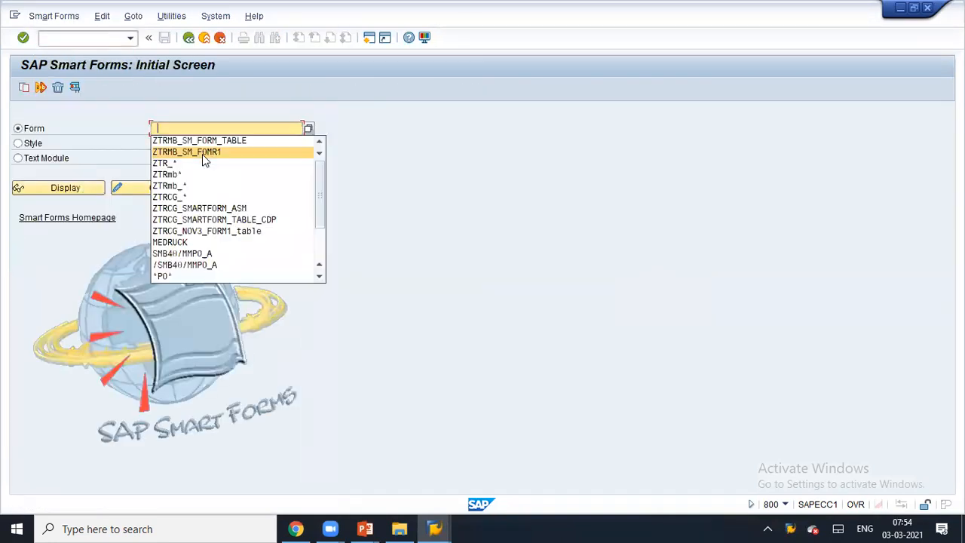
click(203, 139)
click(121, 188)
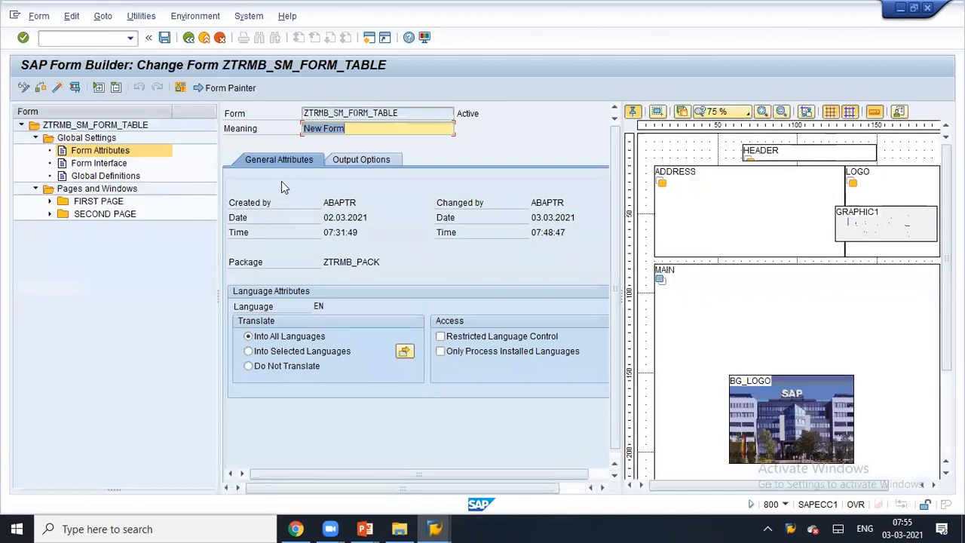
- Activate the form and test it for materials 1 to 1100 as an LP01 print preview
click(58, 88)
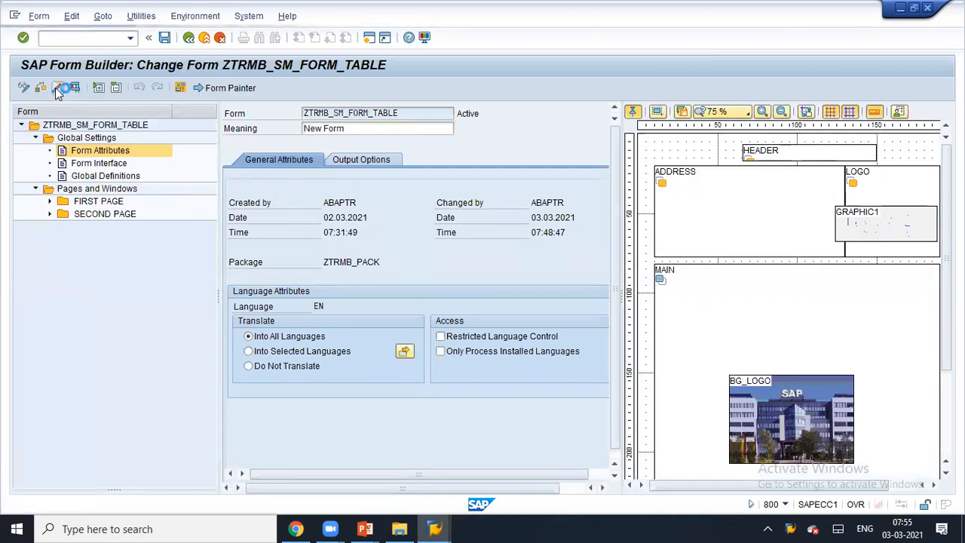
click(74, 88)
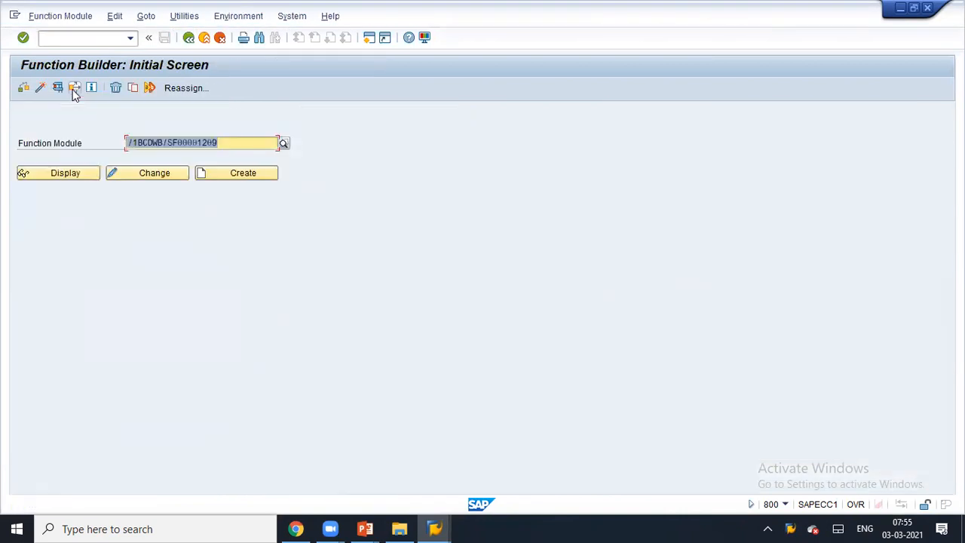
click(58, 88)
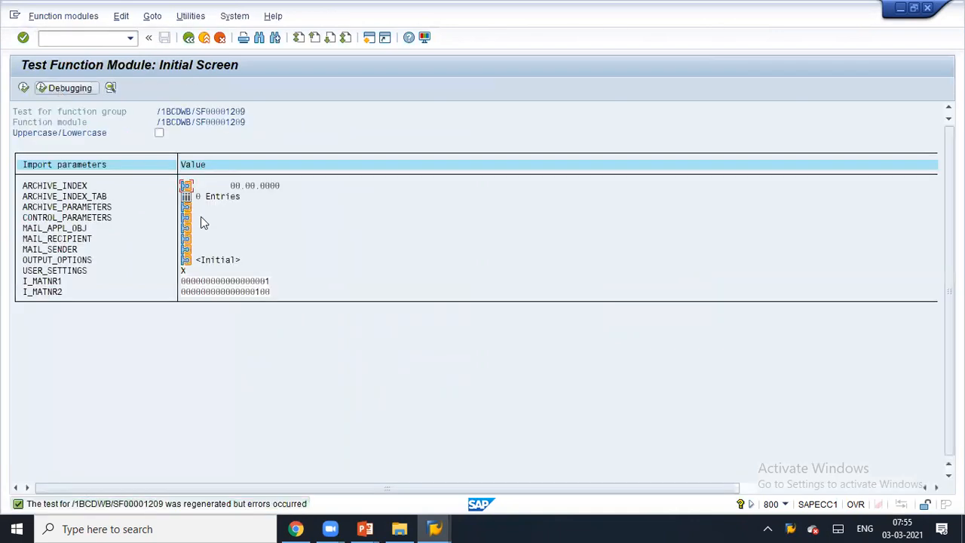
click(254, 291)
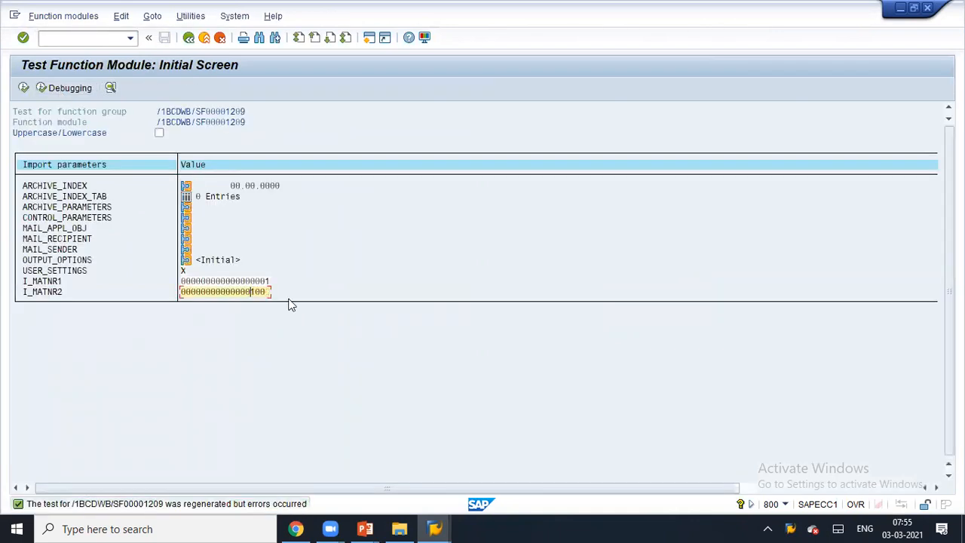
click(23, 87)
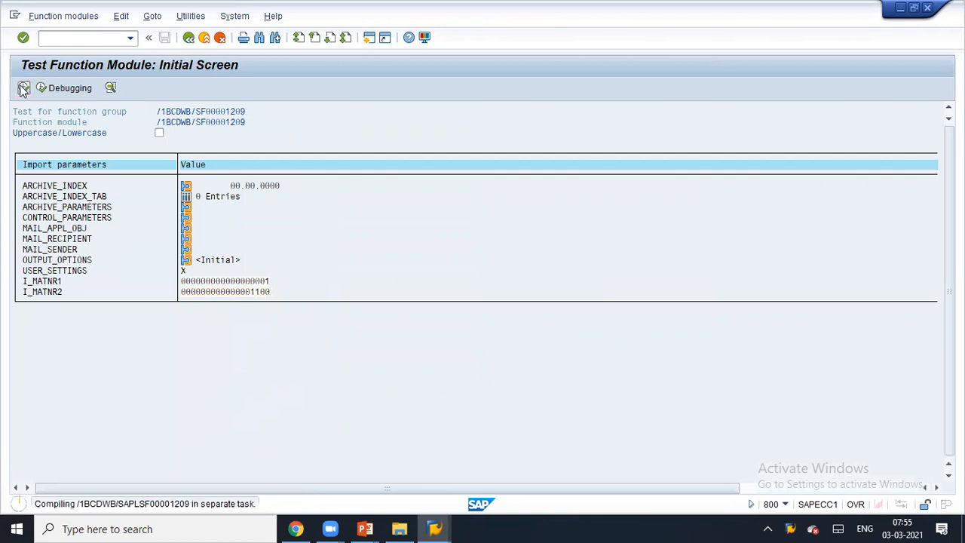
click(330, 401)
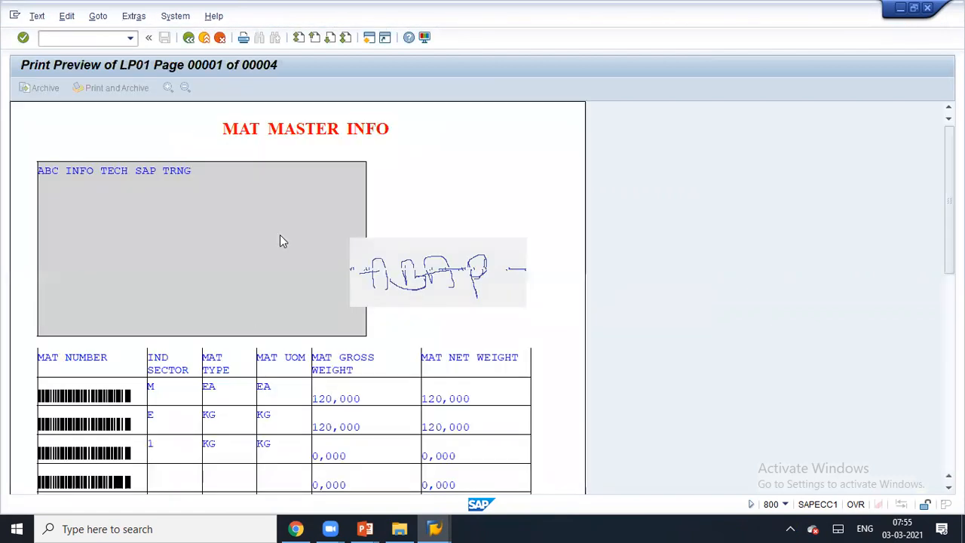
- Scroll through the LP01 preview checking the MAT NUMBER barcodes, then close it to the test parameters
scroll(139, 401, down, 3)
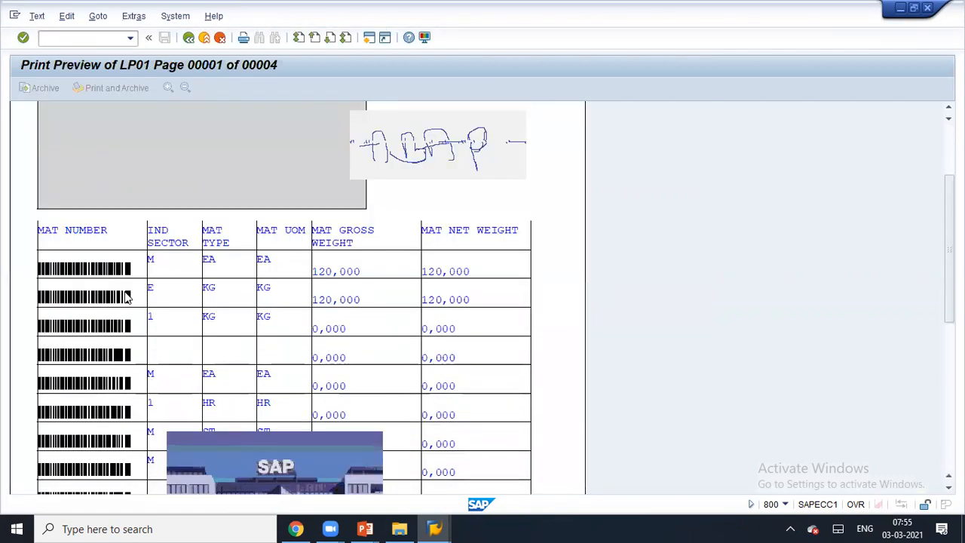
scroll(124, 301, down, 5)
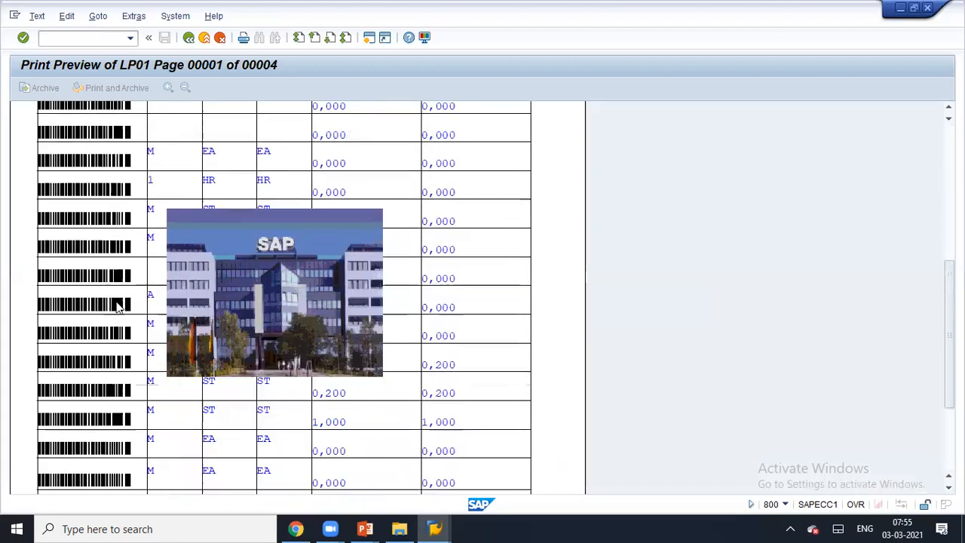
scroll(118, 305, down, 2)
scroll(117, 310, down, 2)
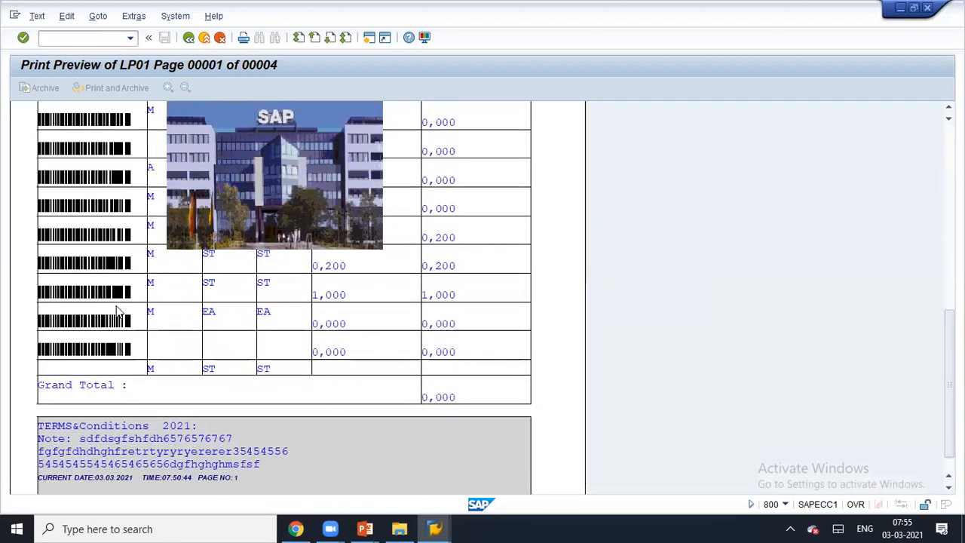
scroll(117, 309, up, 8)
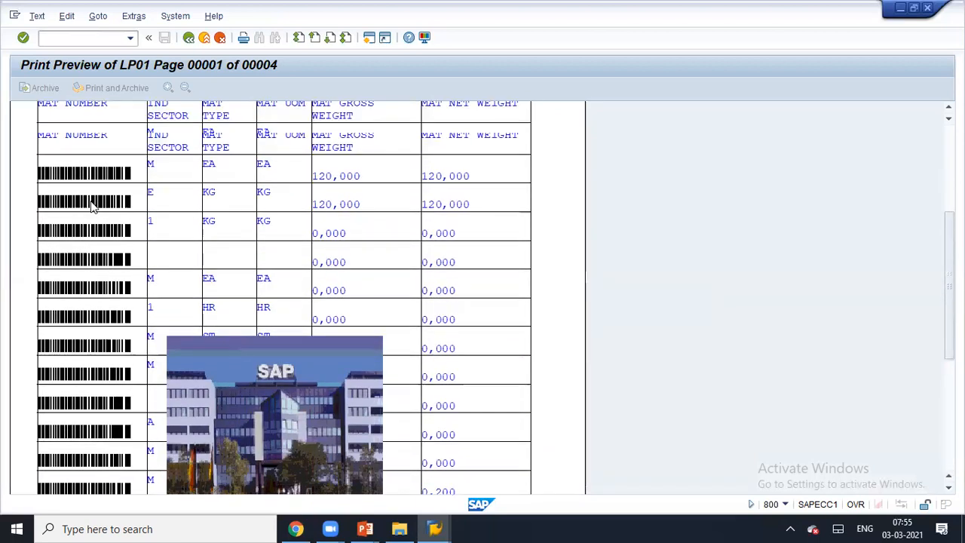
scroll(129, 263, up, 2)
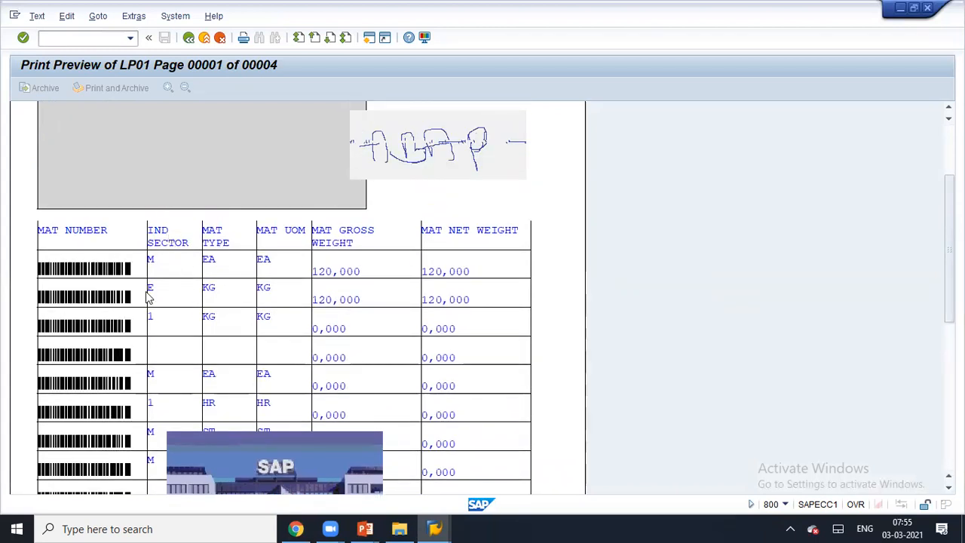
scroll(148, 297, down, 10)
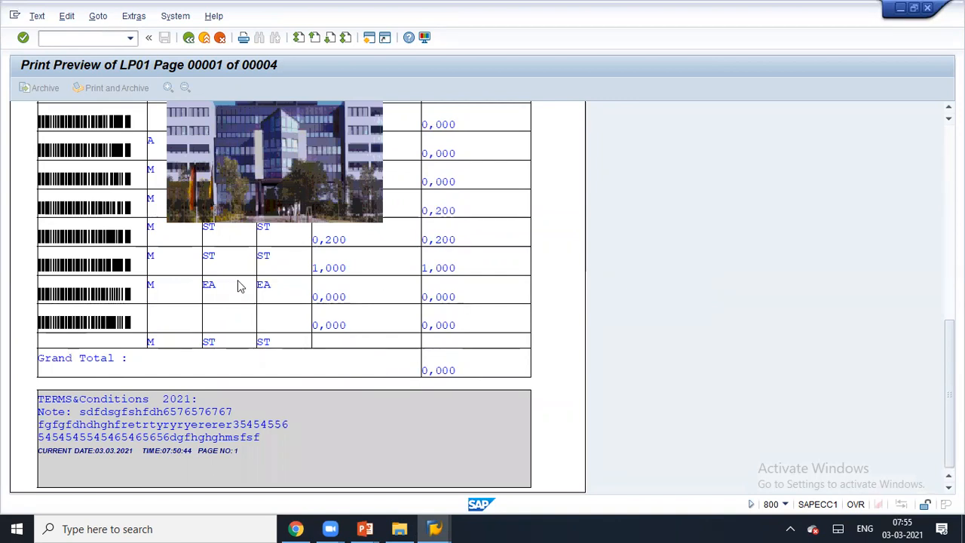
scroll(239, 284, up, 12)
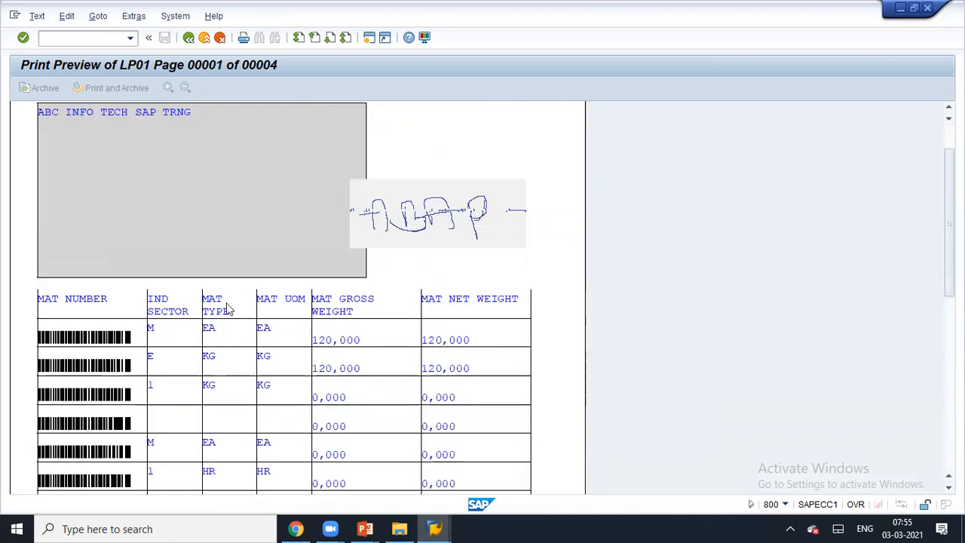
click(188, 38)
click(189, 39)
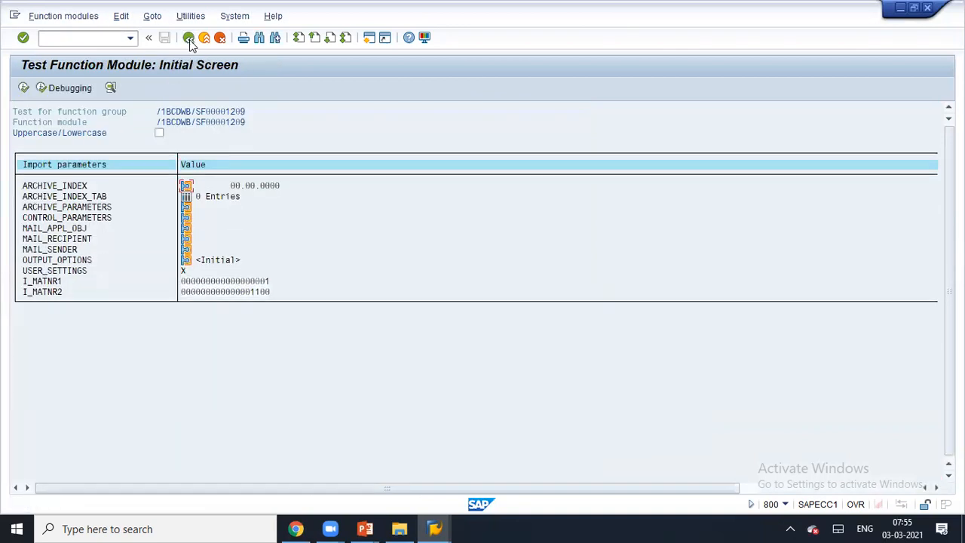
- Back out of the function module test and return to the Form Builder window
click(189, 39)
click(189, 39)
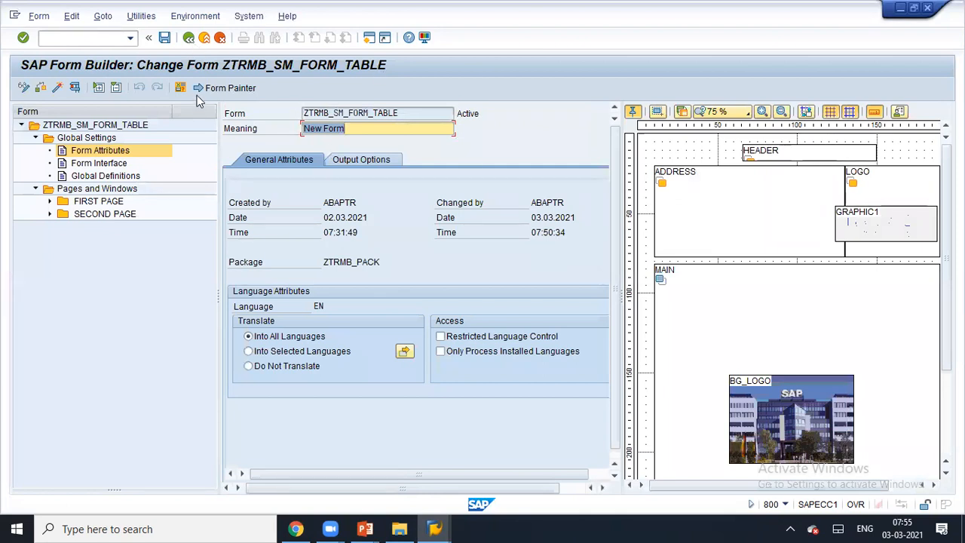
click(434, 528)
click(459, 484)
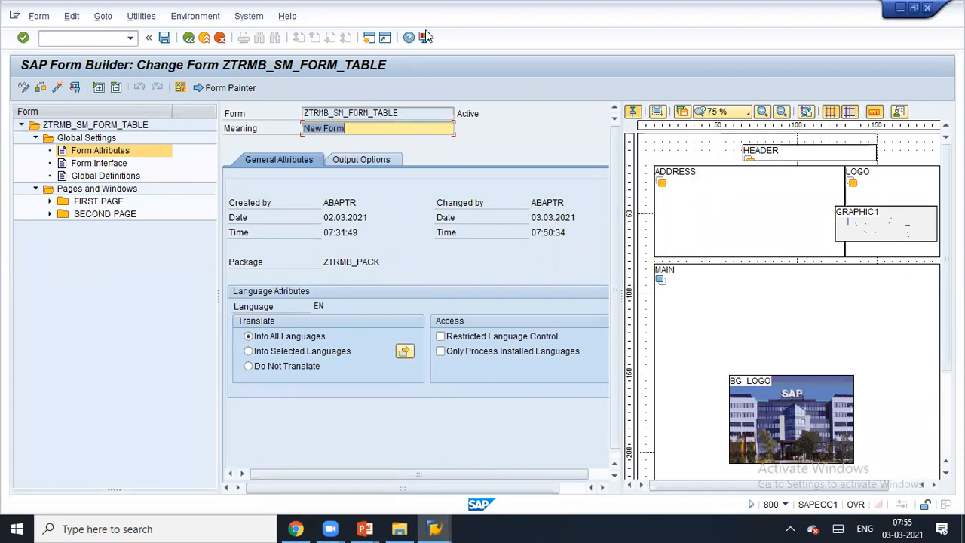
click(505, 87)
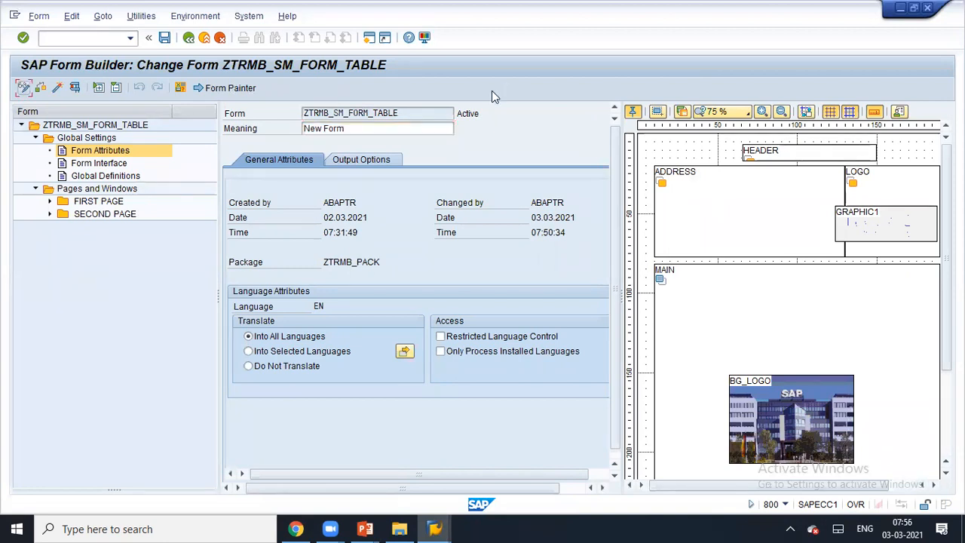
- Rerun and leave the form test, then widen the form layout preview panel
click(75, 87)
click(71, 88)
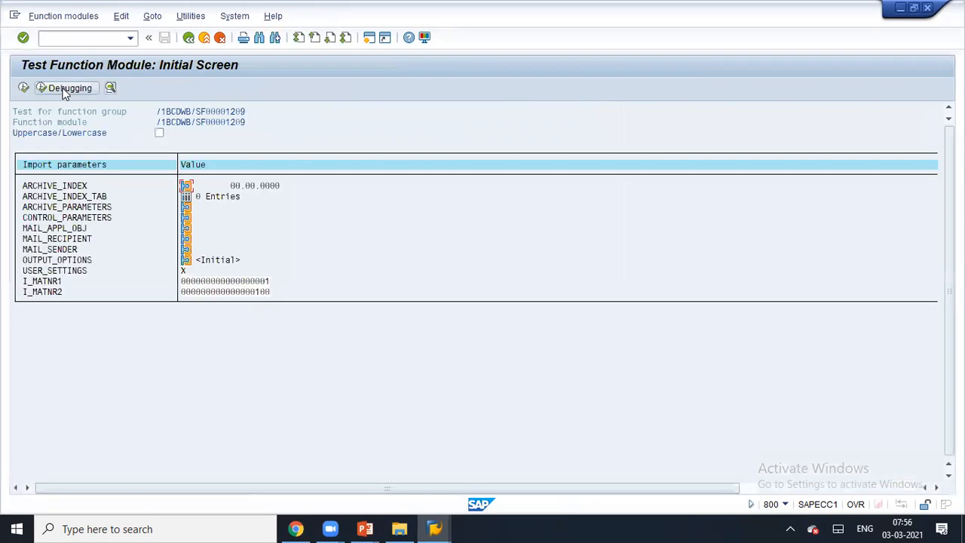
click(190, 44)
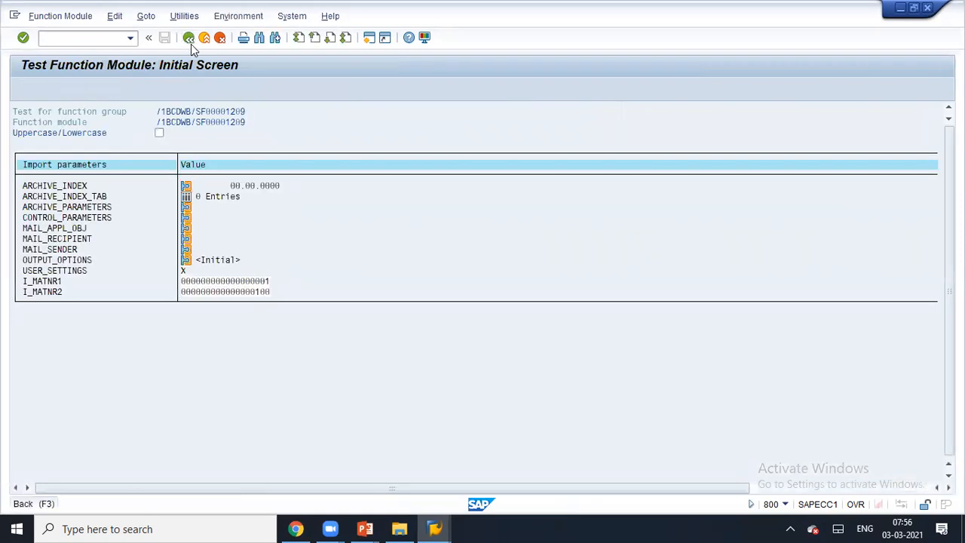
click(189, 39)
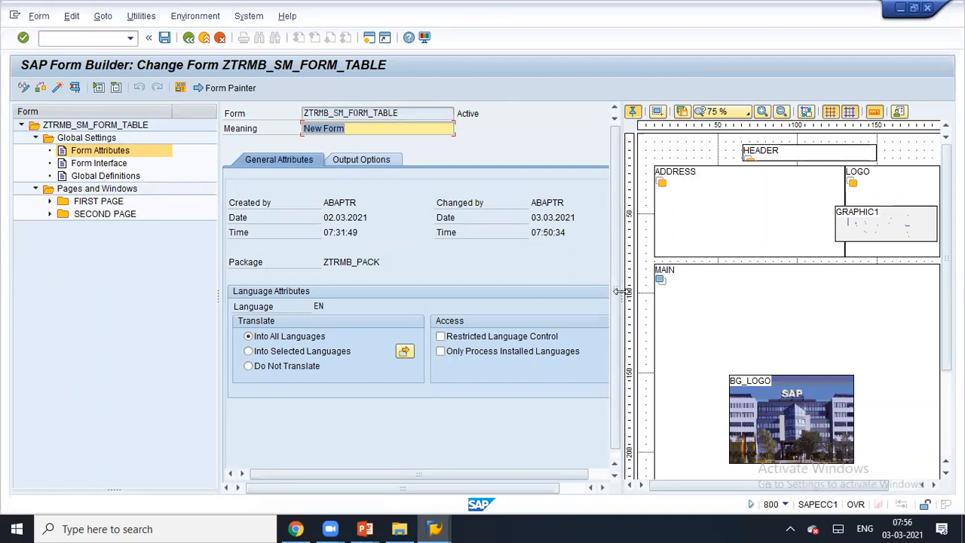
drag(618, 292, 407, 275)
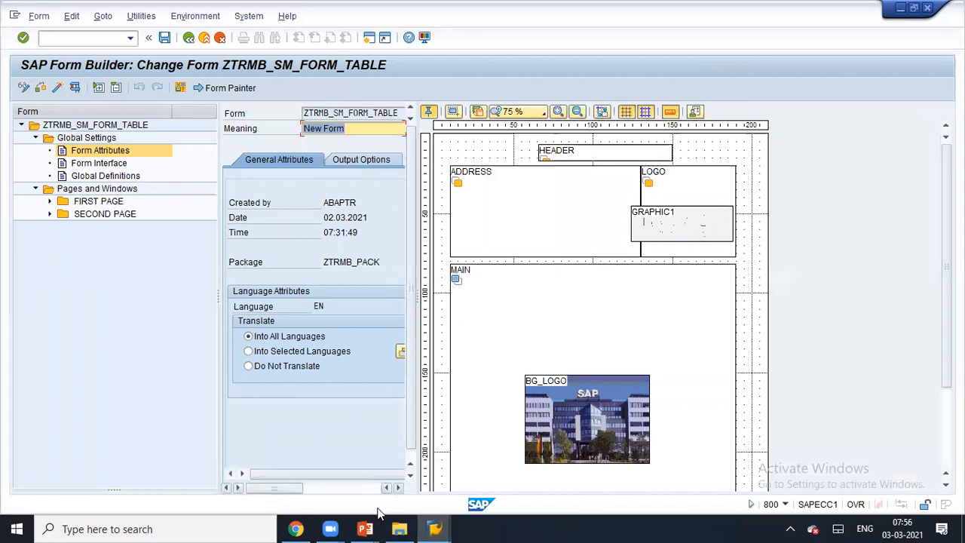
click(365, 529)
- Jump to slide 56 of the Smartforms deck and page down to slide 67, Migrating SAPscript Forms
click(398, 485)
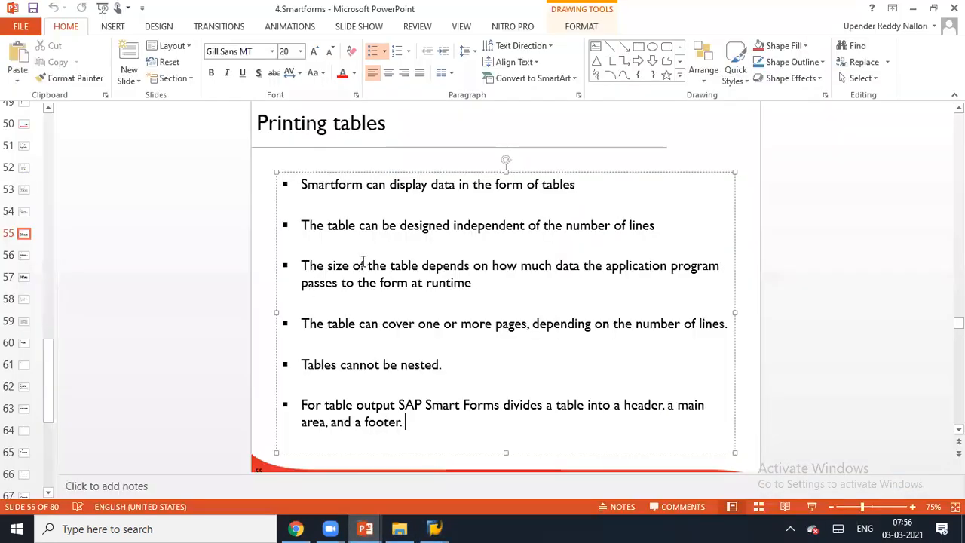
click(23, 255)
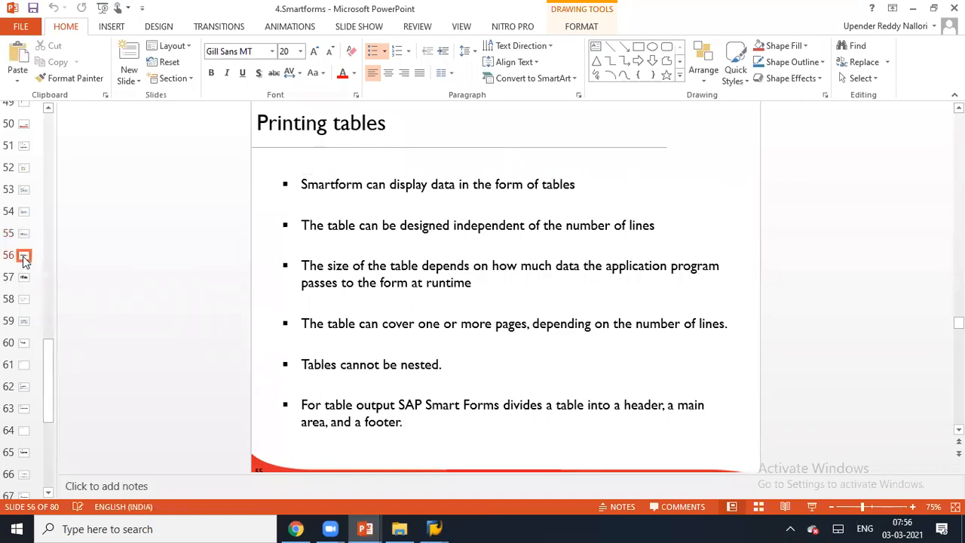
key(Down)
key(Down)
key(Down)
key(Down)
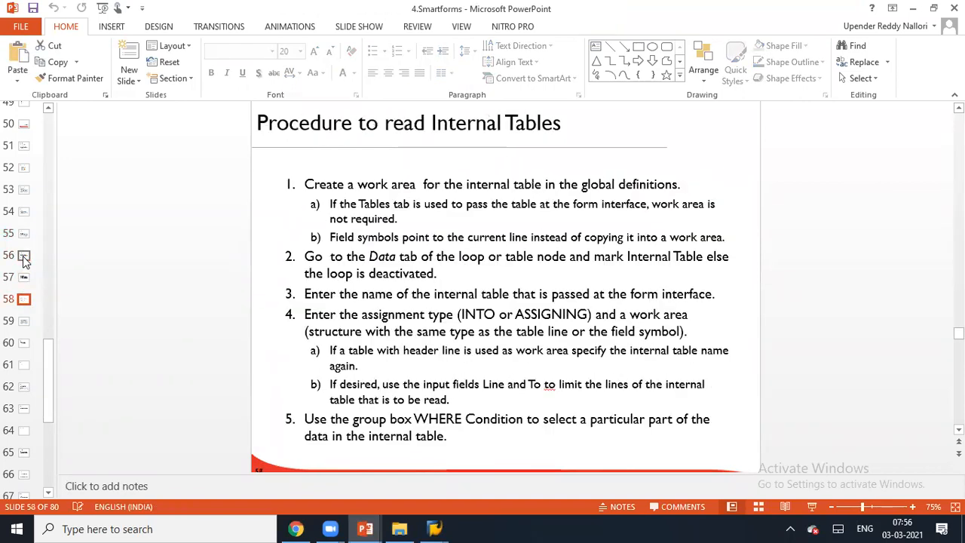
key(Down)
key(Down)
key(Down)
key(Down)
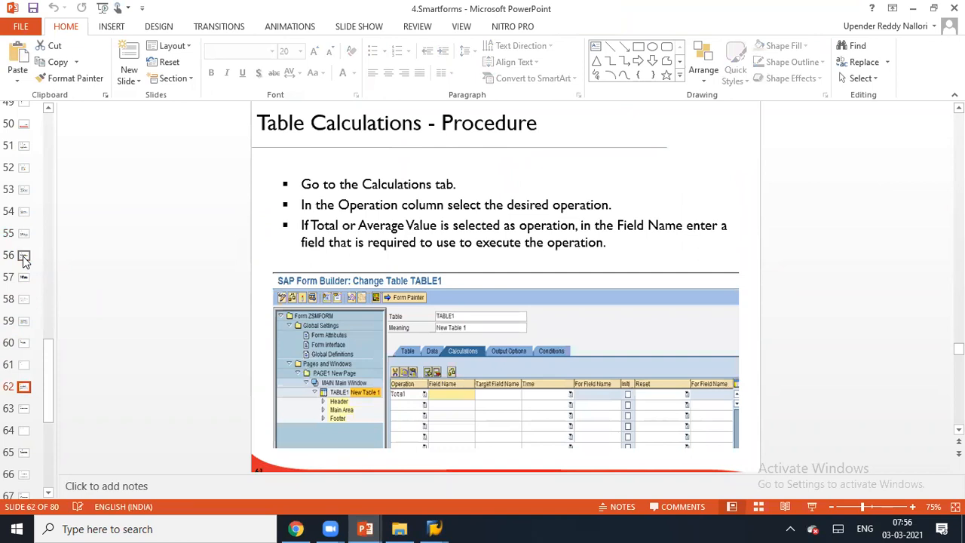
key(Down)
key(Down)
key(Down)
key(Down)
key(Down)
key(Down)
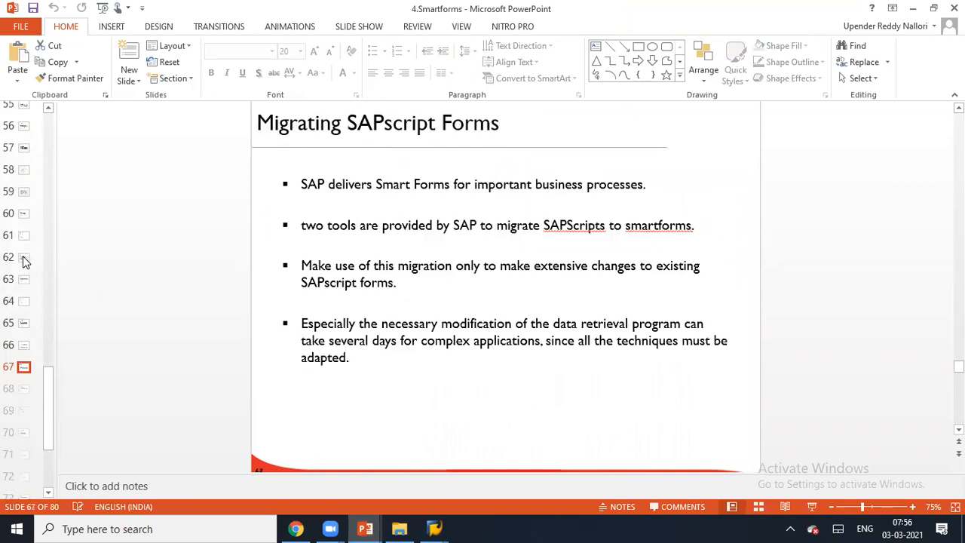